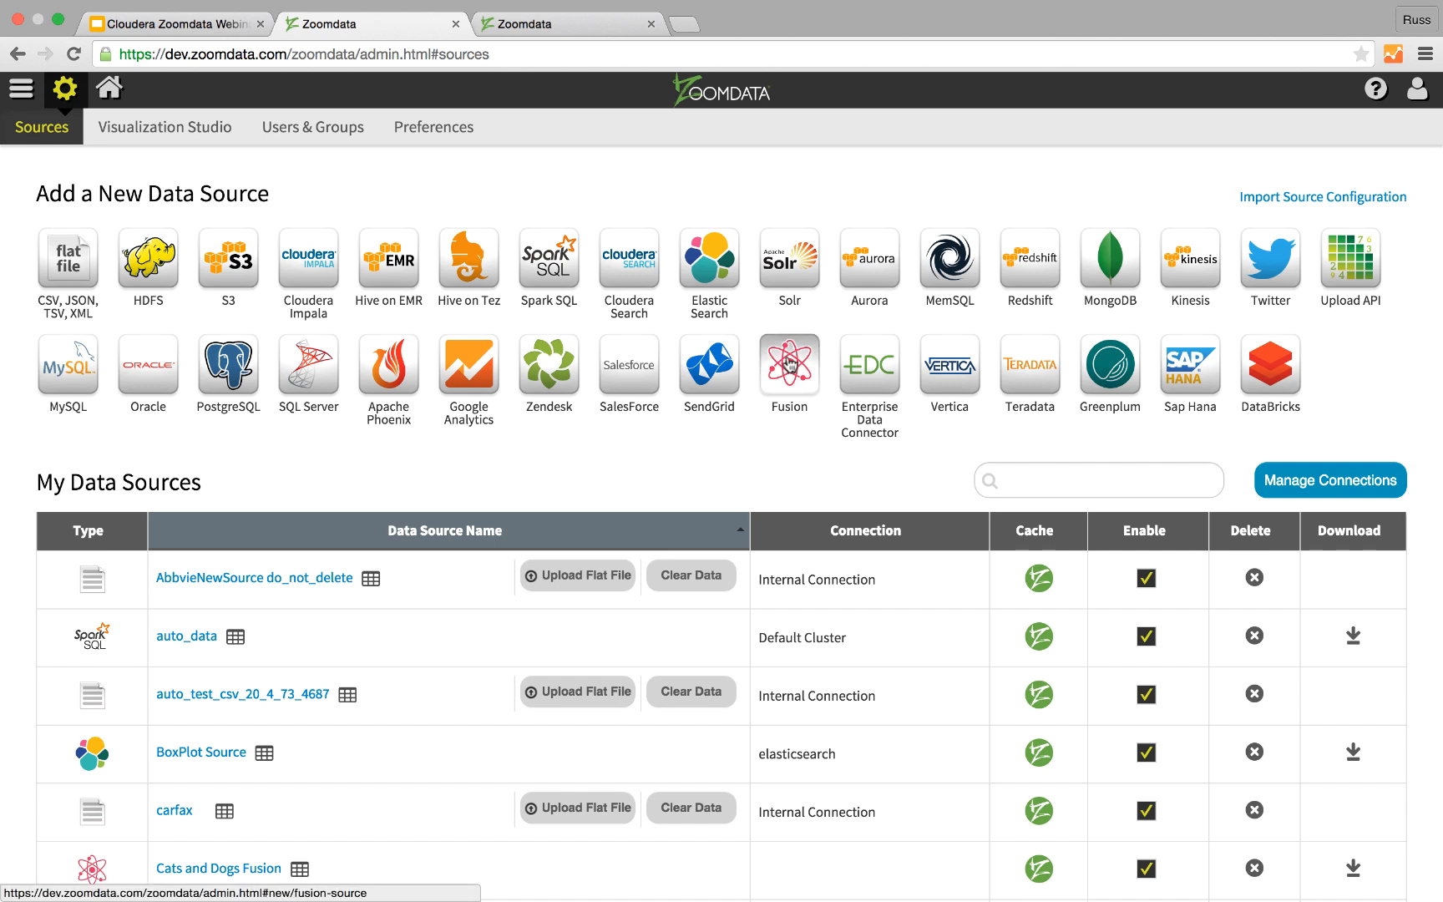
# Step: Create a new Fusion data source named "Mobile Fused Data" and proceed to choosing its data sources
pyautogui.click(789, 365)
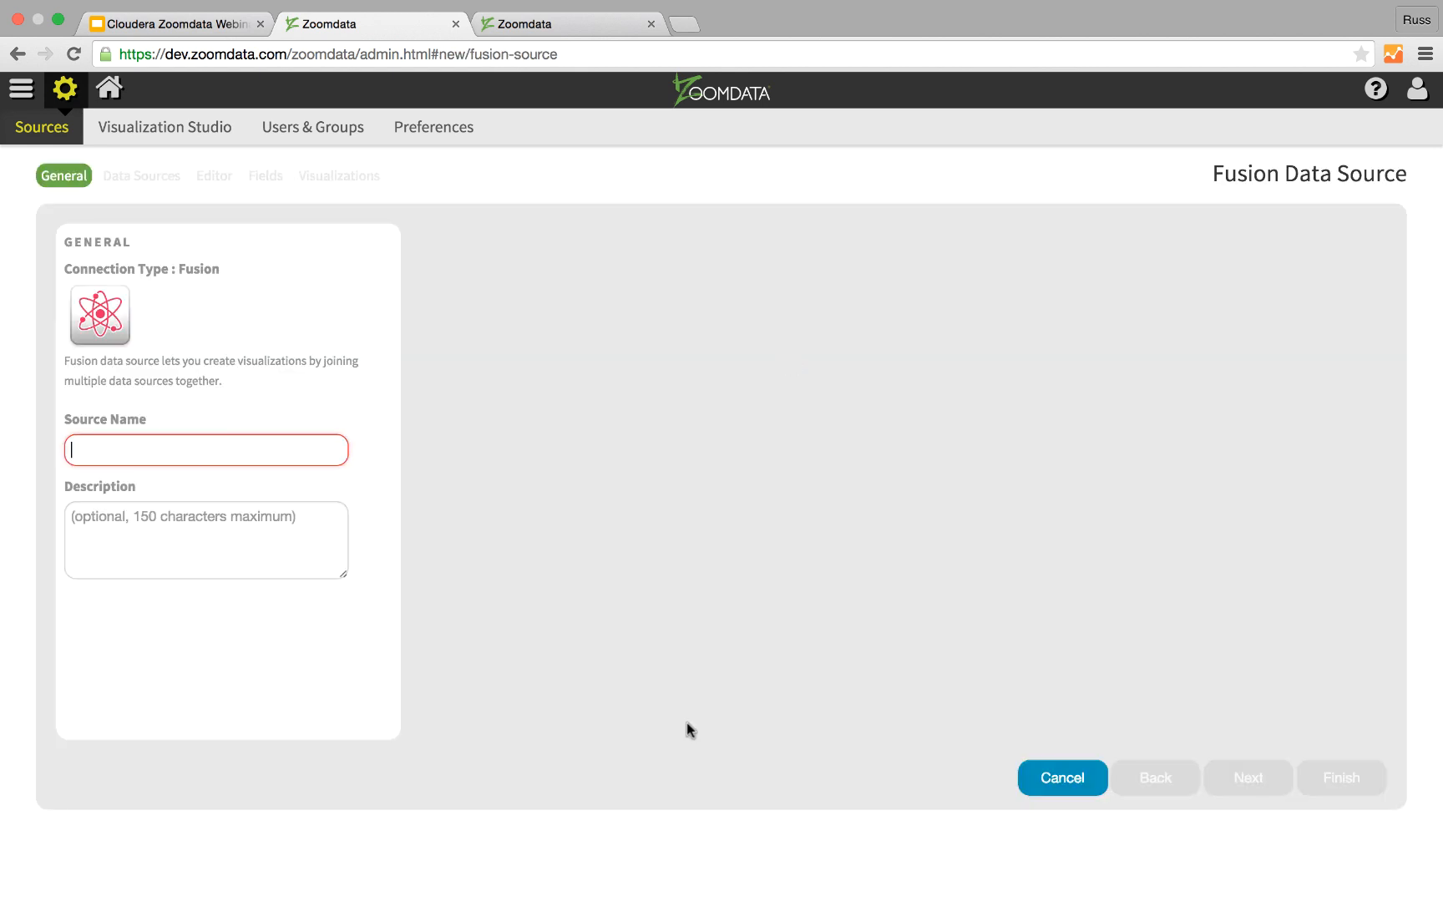
pyautogui.write('Mobile ')
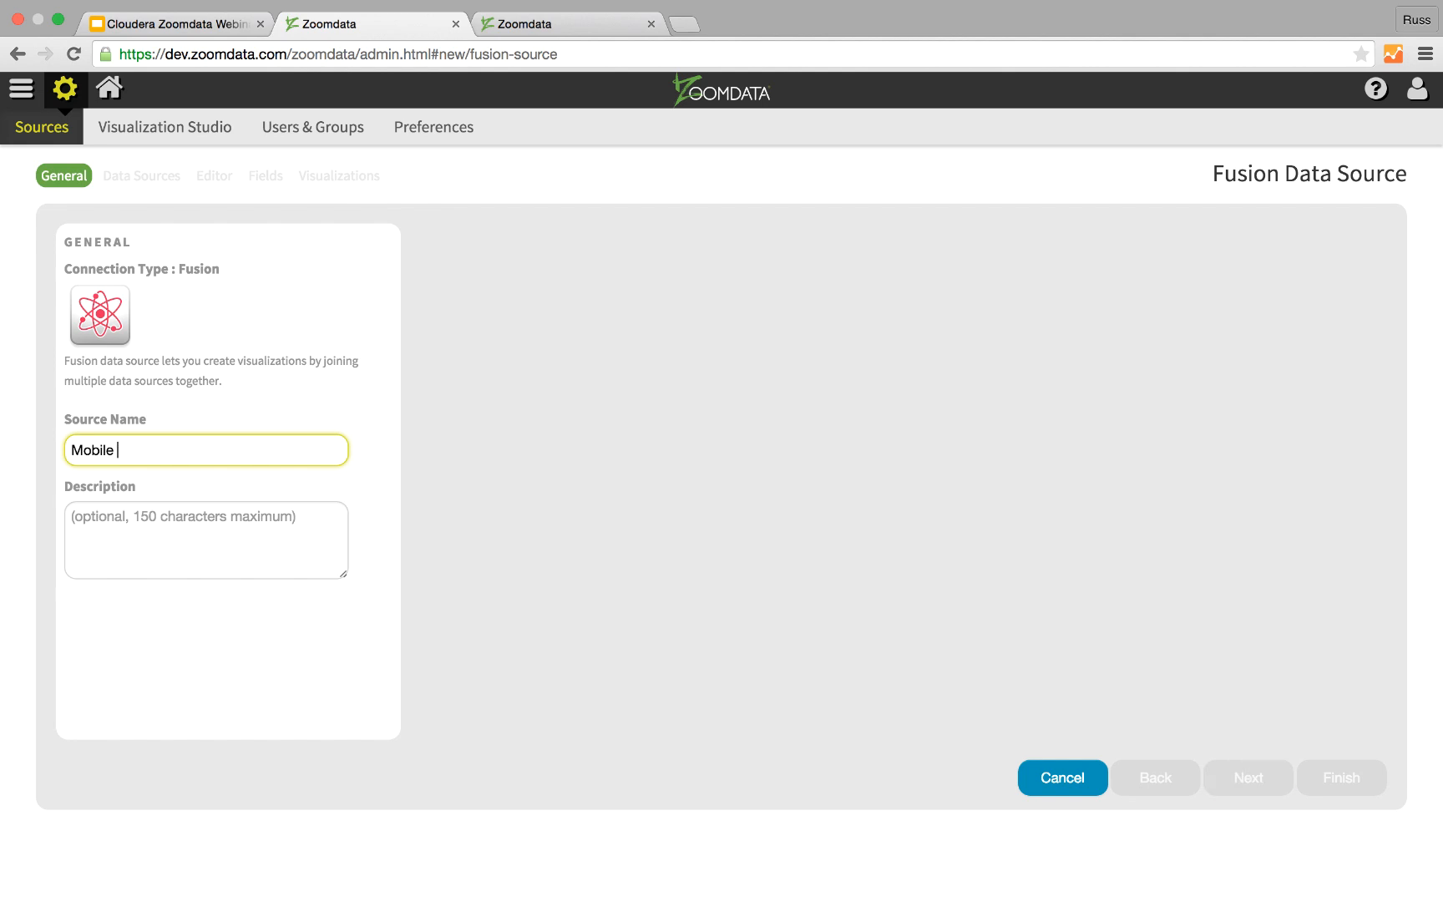
pyautogui.write('Fused Data')
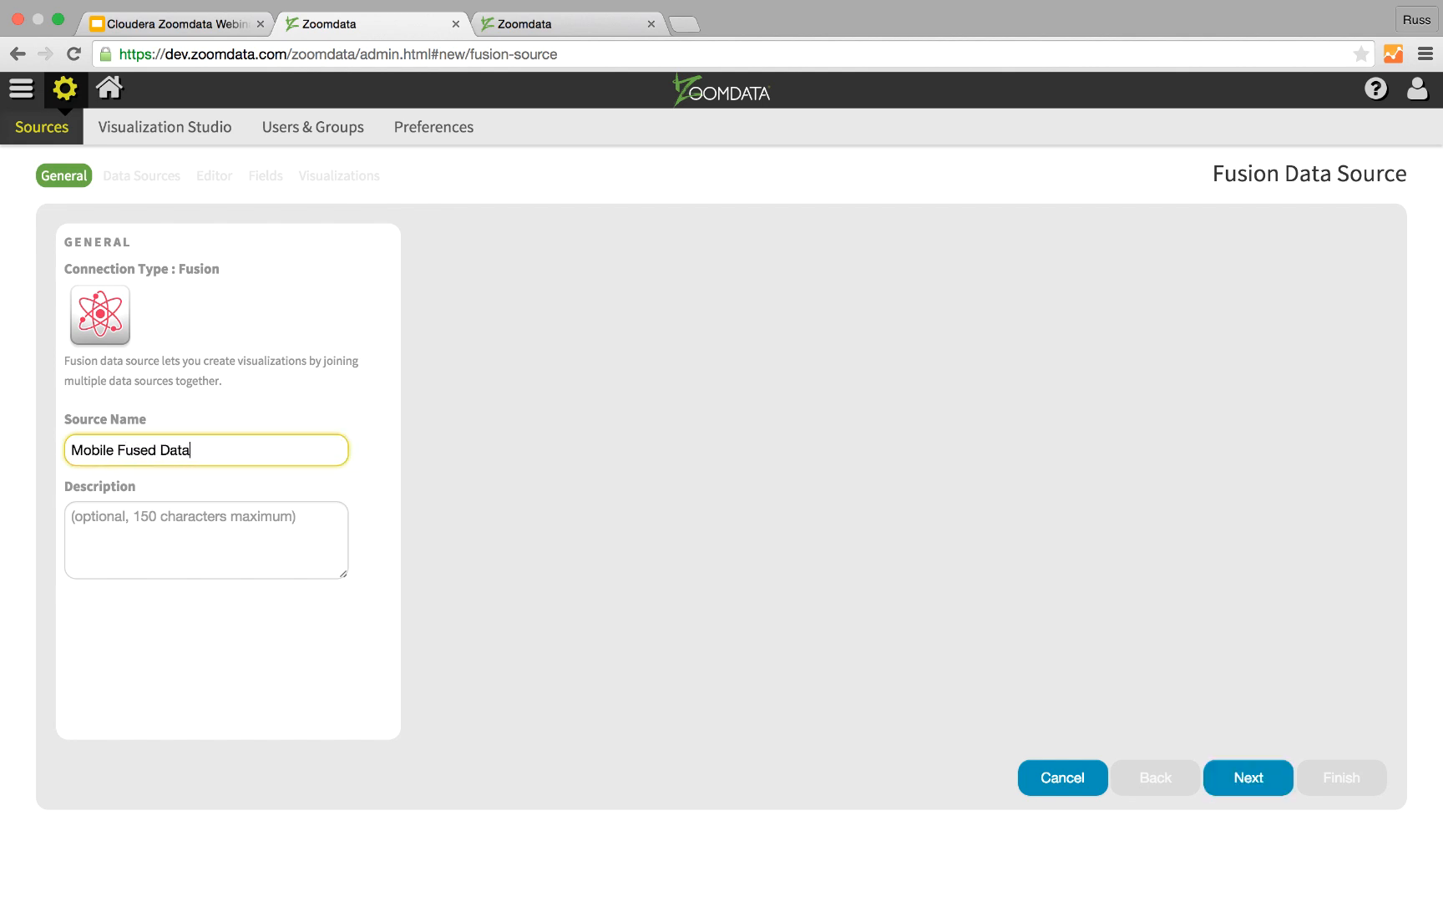
pyautogui.click(1274, 778)
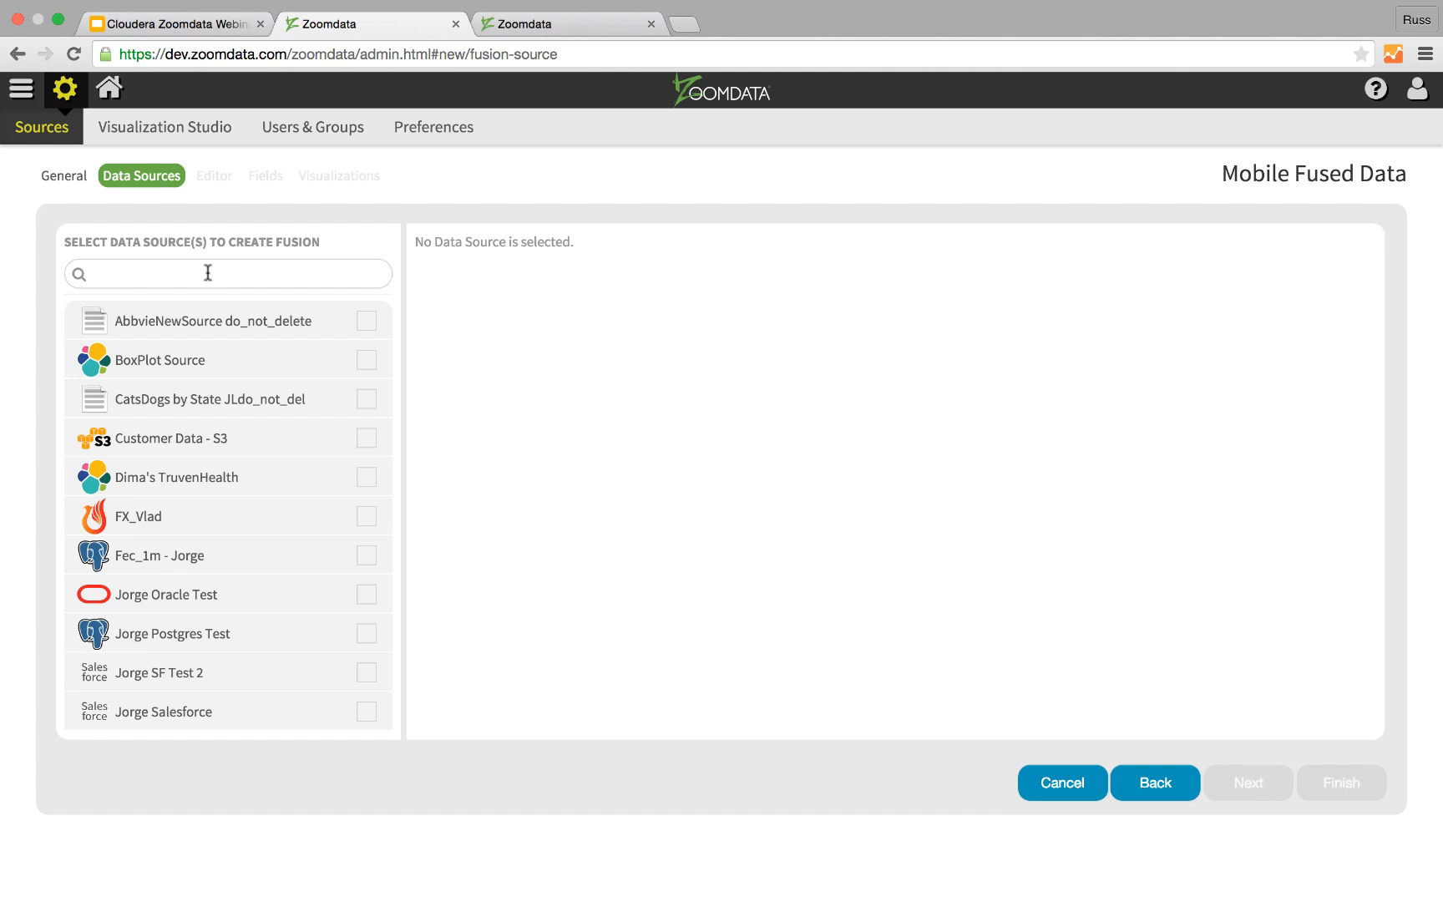
# Step: Find and add the Mobile Activity - Impala and Customer Data - S3 sources to the fusion, and proceed to the editor
pyautogui.click(206, 271)
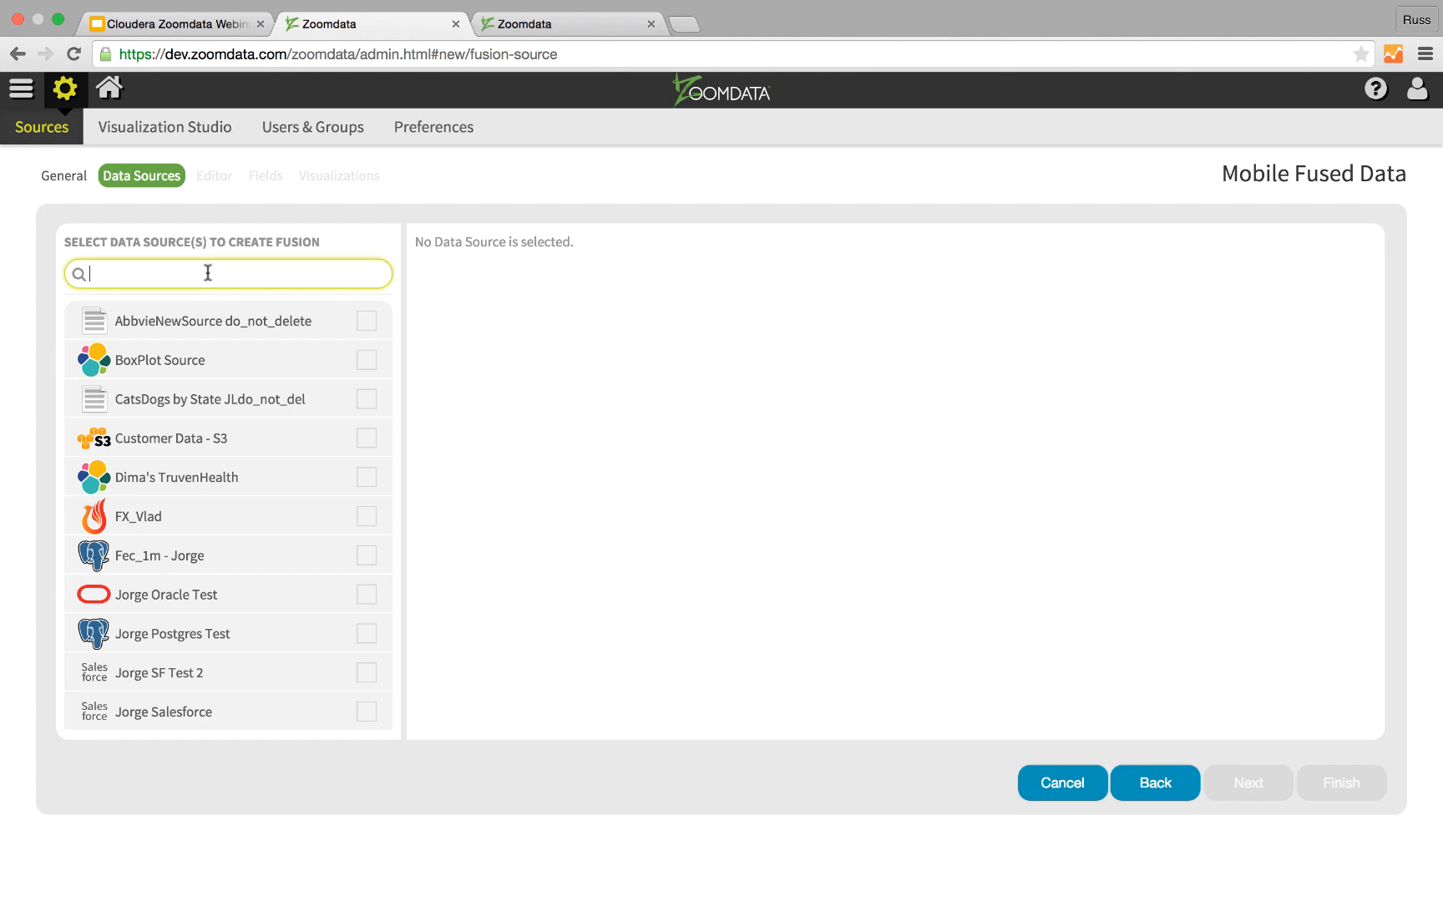
pyautogui.write('mob')
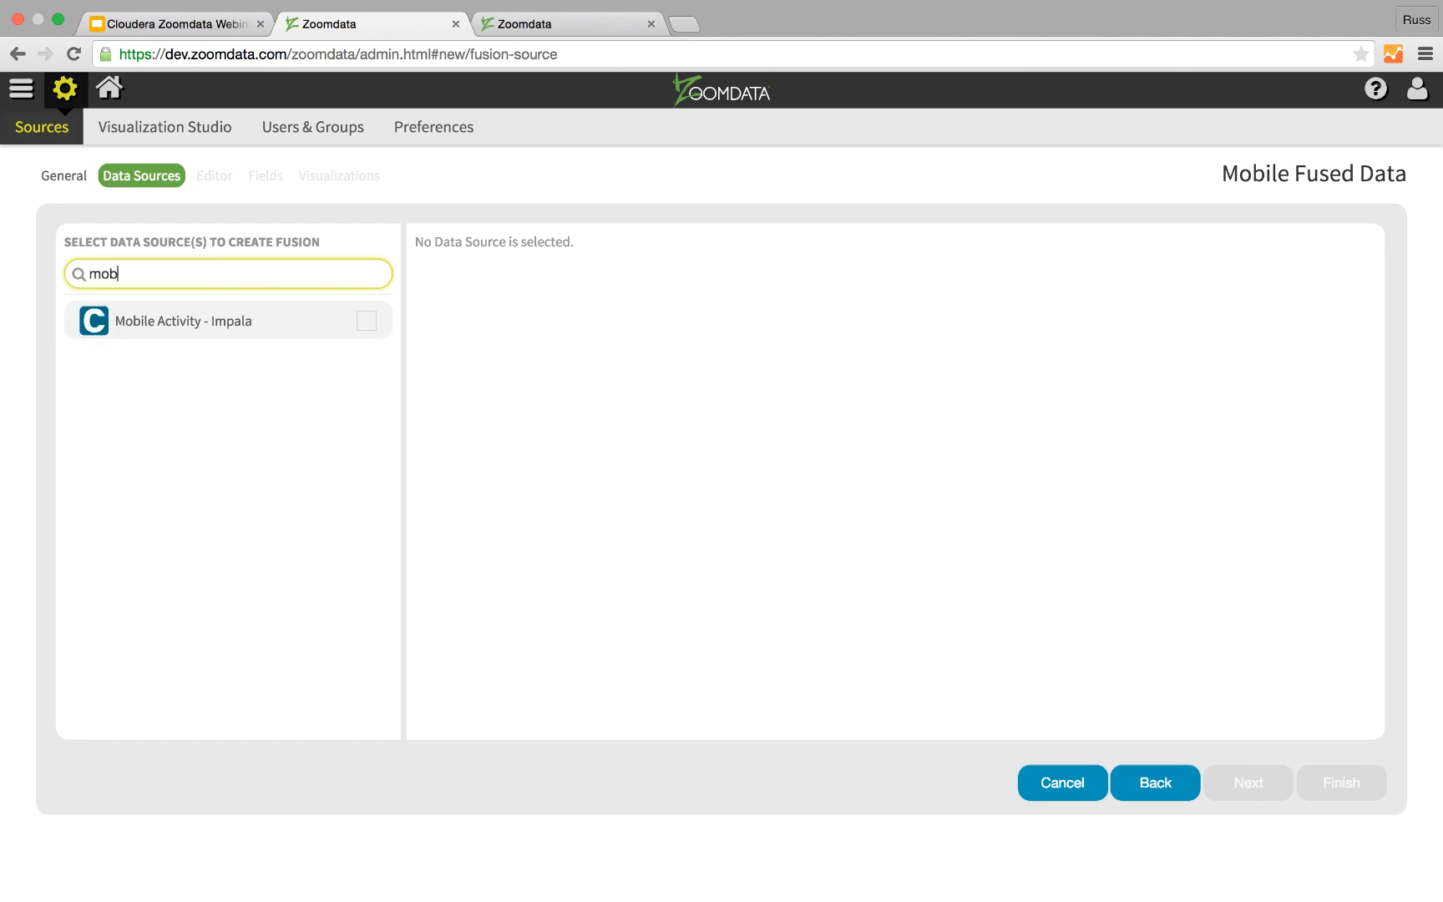
pyautogui.click(365, 322)
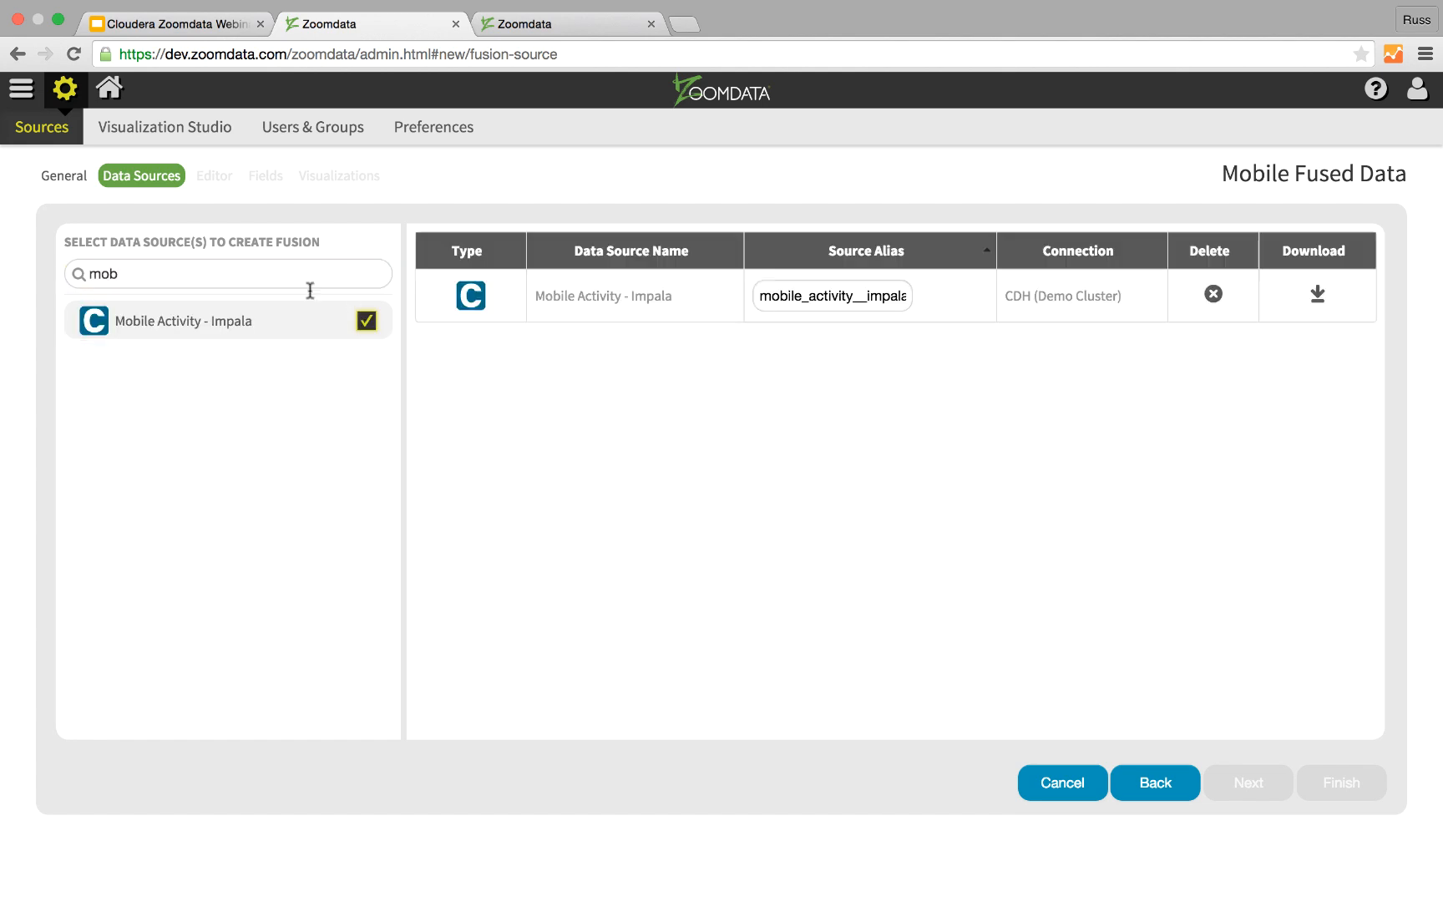
pyautogui.doubleClick(93, 272)
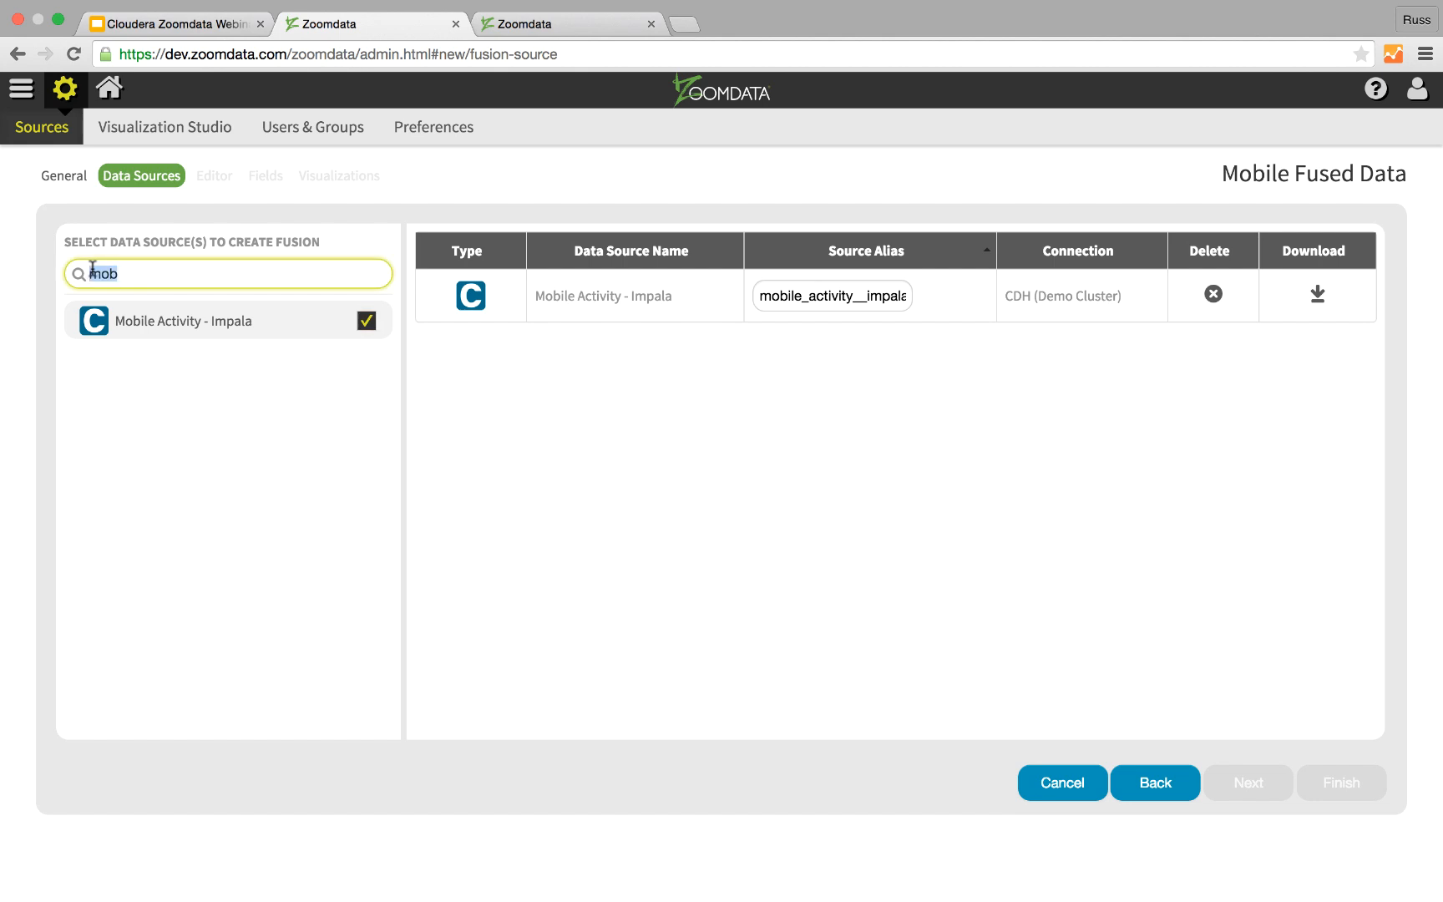
pyautogui.write('cu')
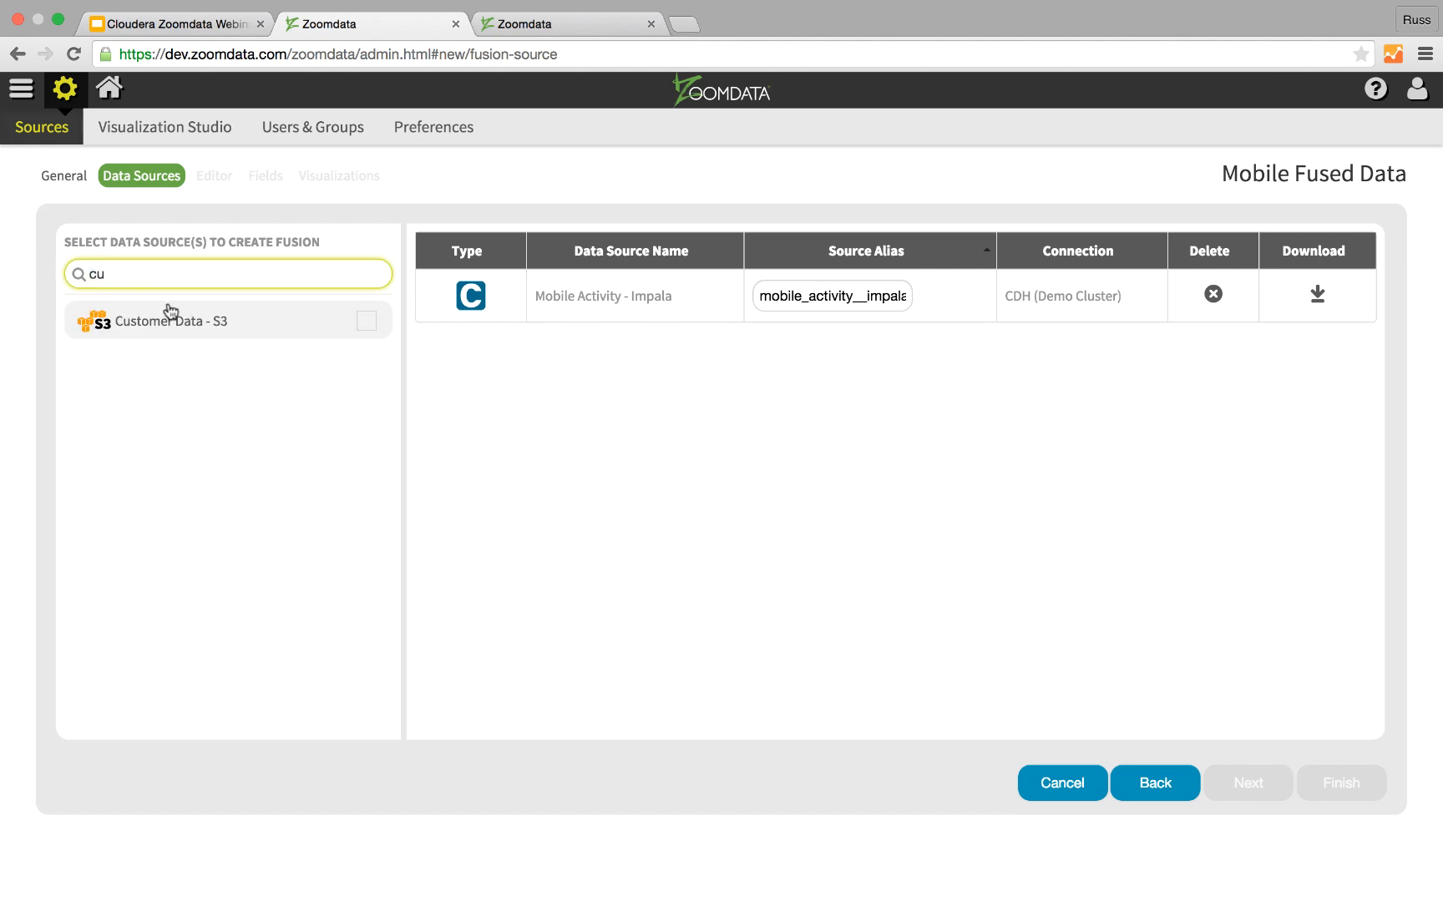
pyautogui.click(367, 320)
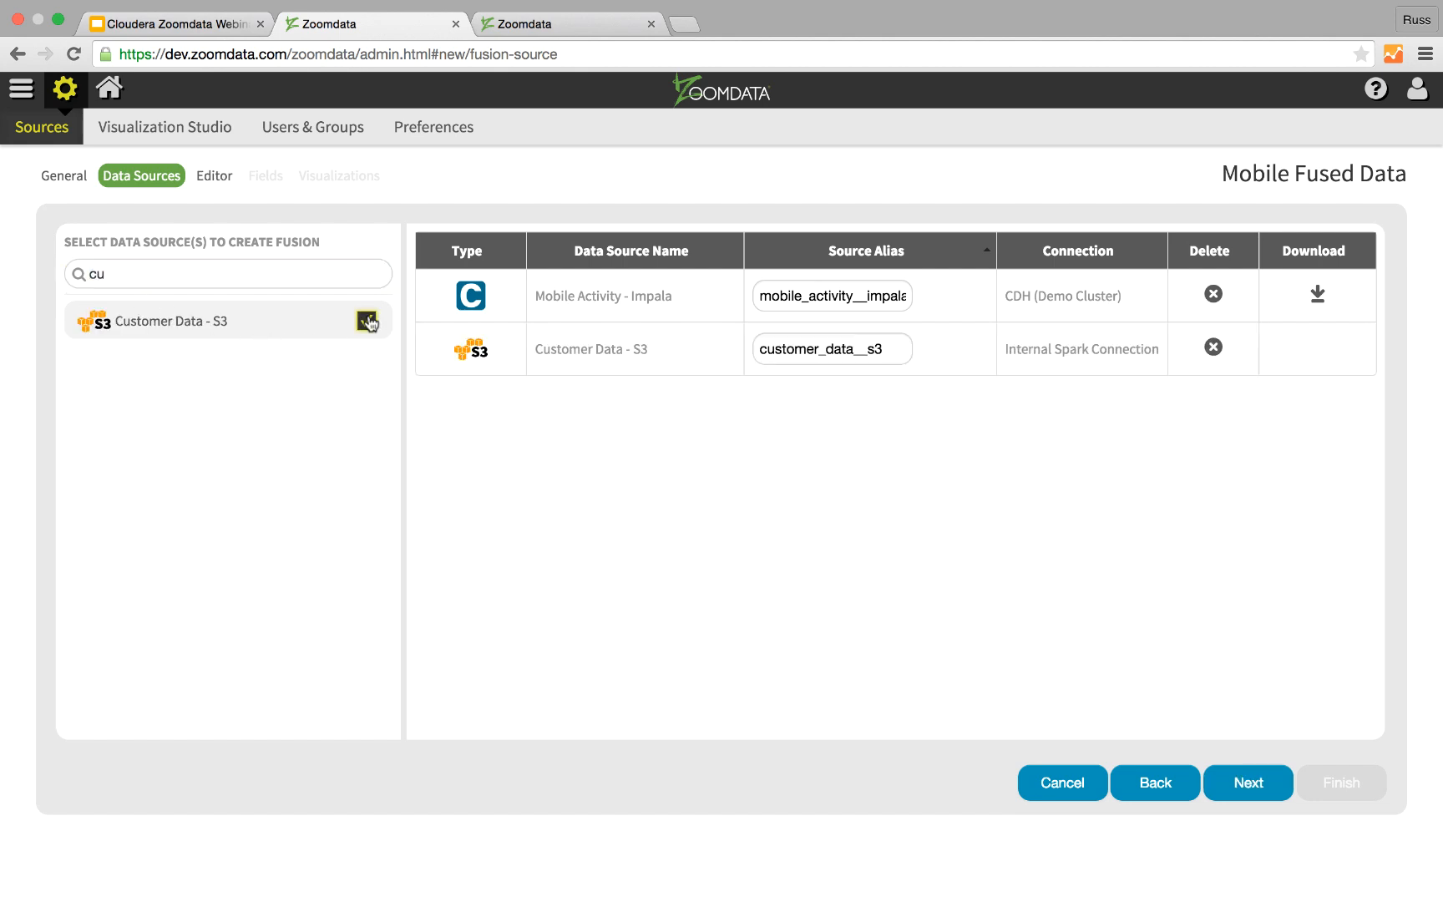
pyautogui.click(1243, 785)
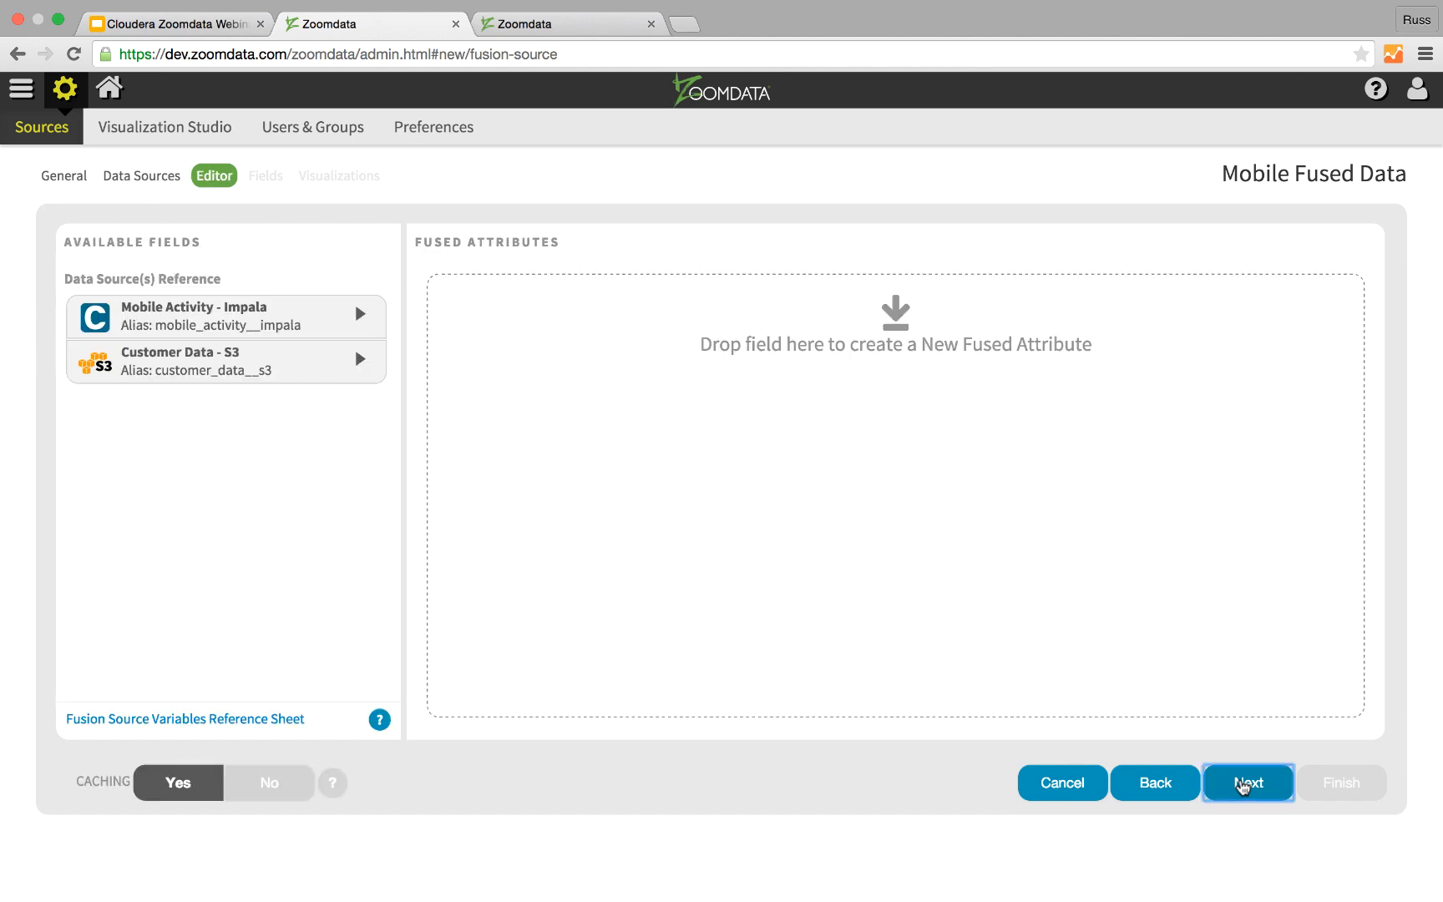
# Step: Create a fused attribute joining mobile_activity__impala.imsi with customer_data__s3.imsi in the same form, and proceed to the fields
pyautogui.click(364, 323)
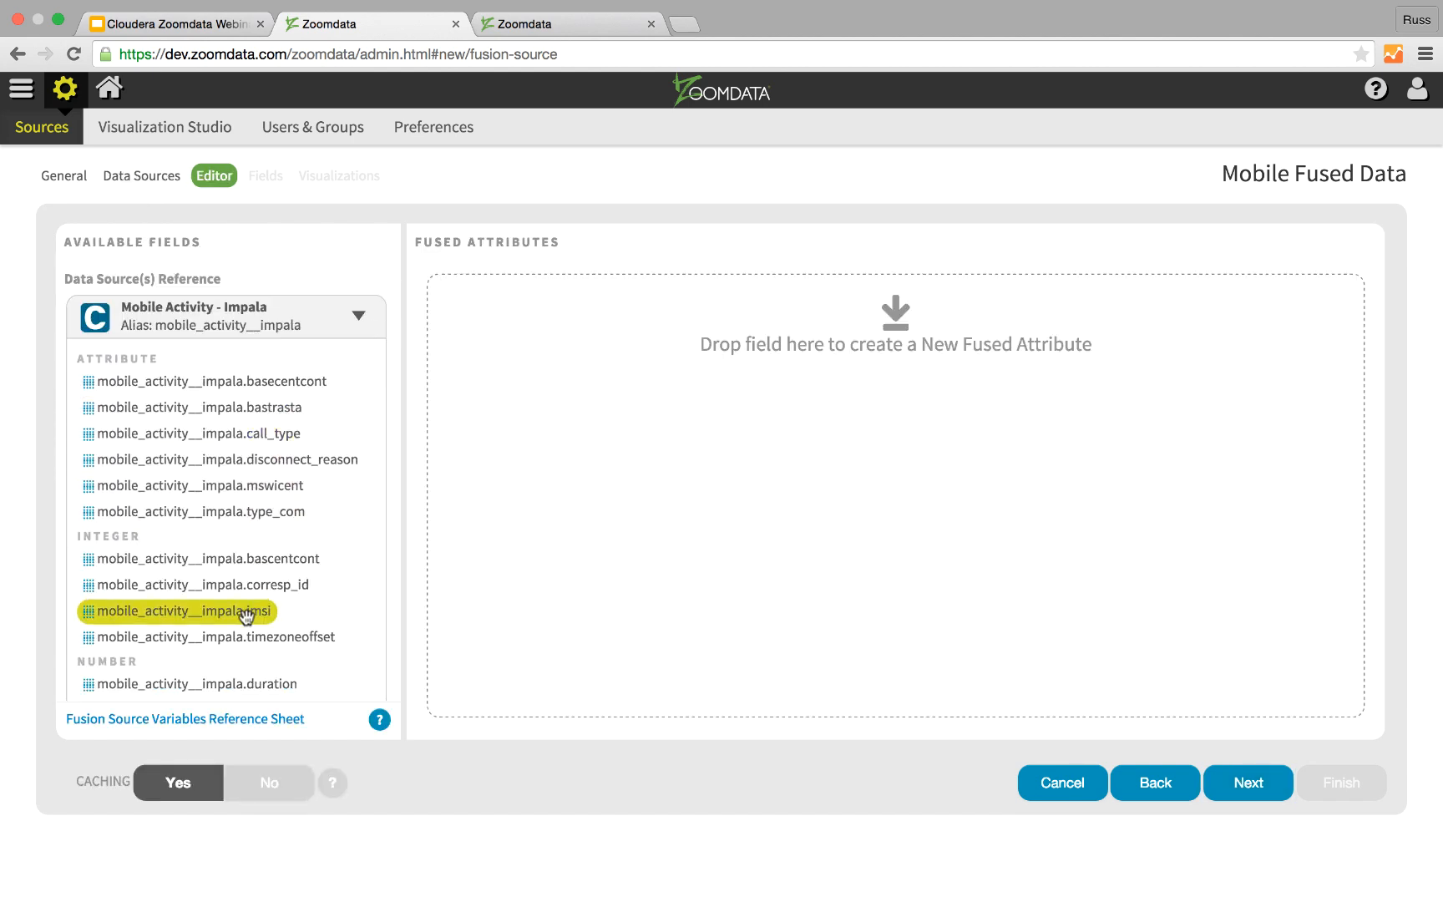
pyautogui.moveTo(245, 616); pyautogui.dragTo(933, 477)
pyautogui.scroll(-3, 207, 561)
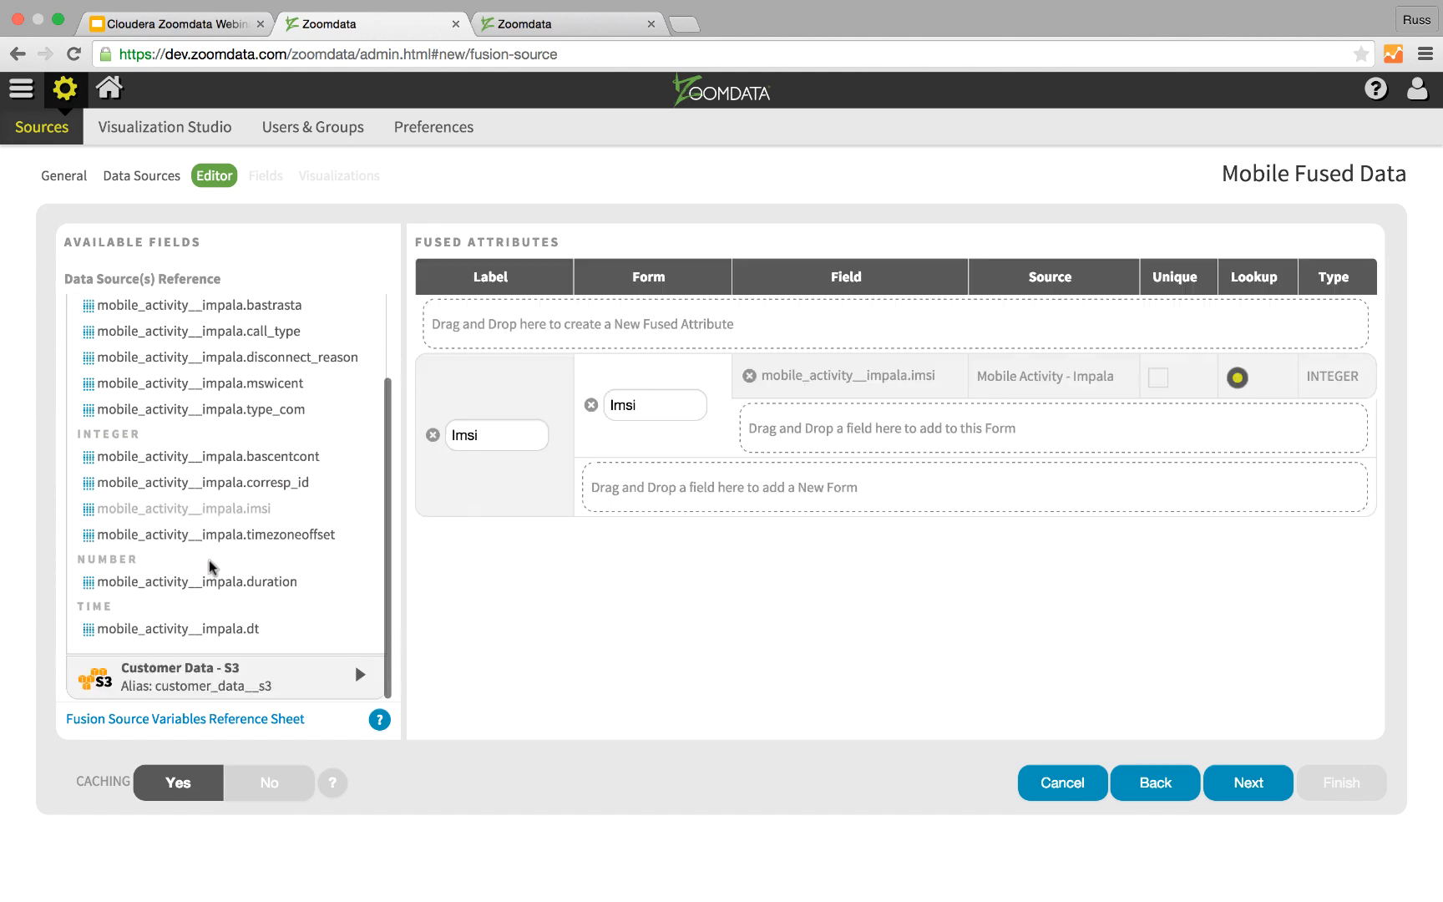
pyautogui.click(359, 677)
pyautogui.scroll(-3, 250, 543)
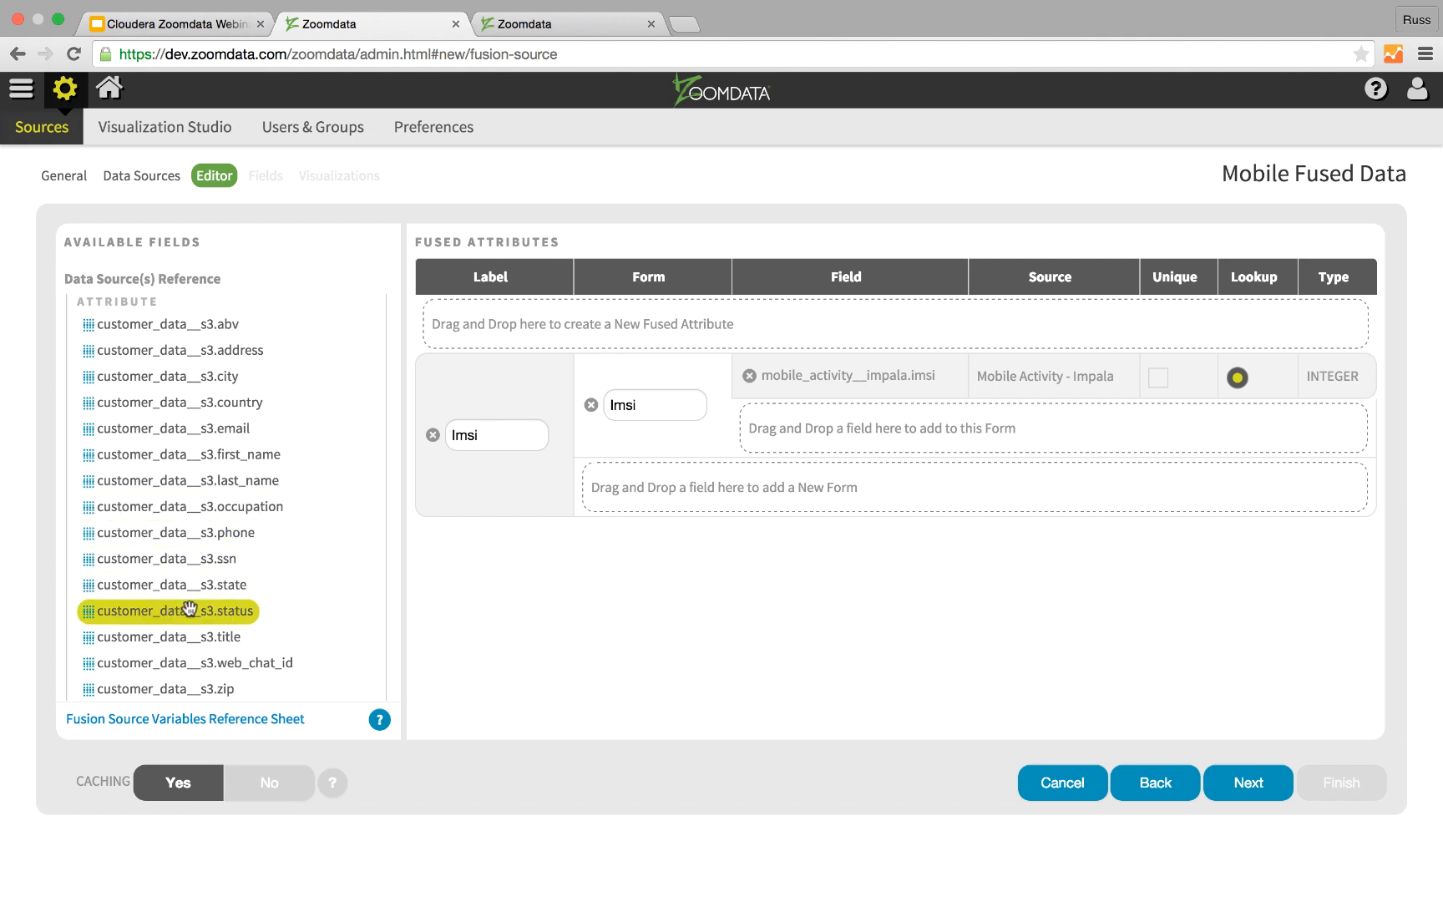
pyautogui.scroll(-5, 199, 638)
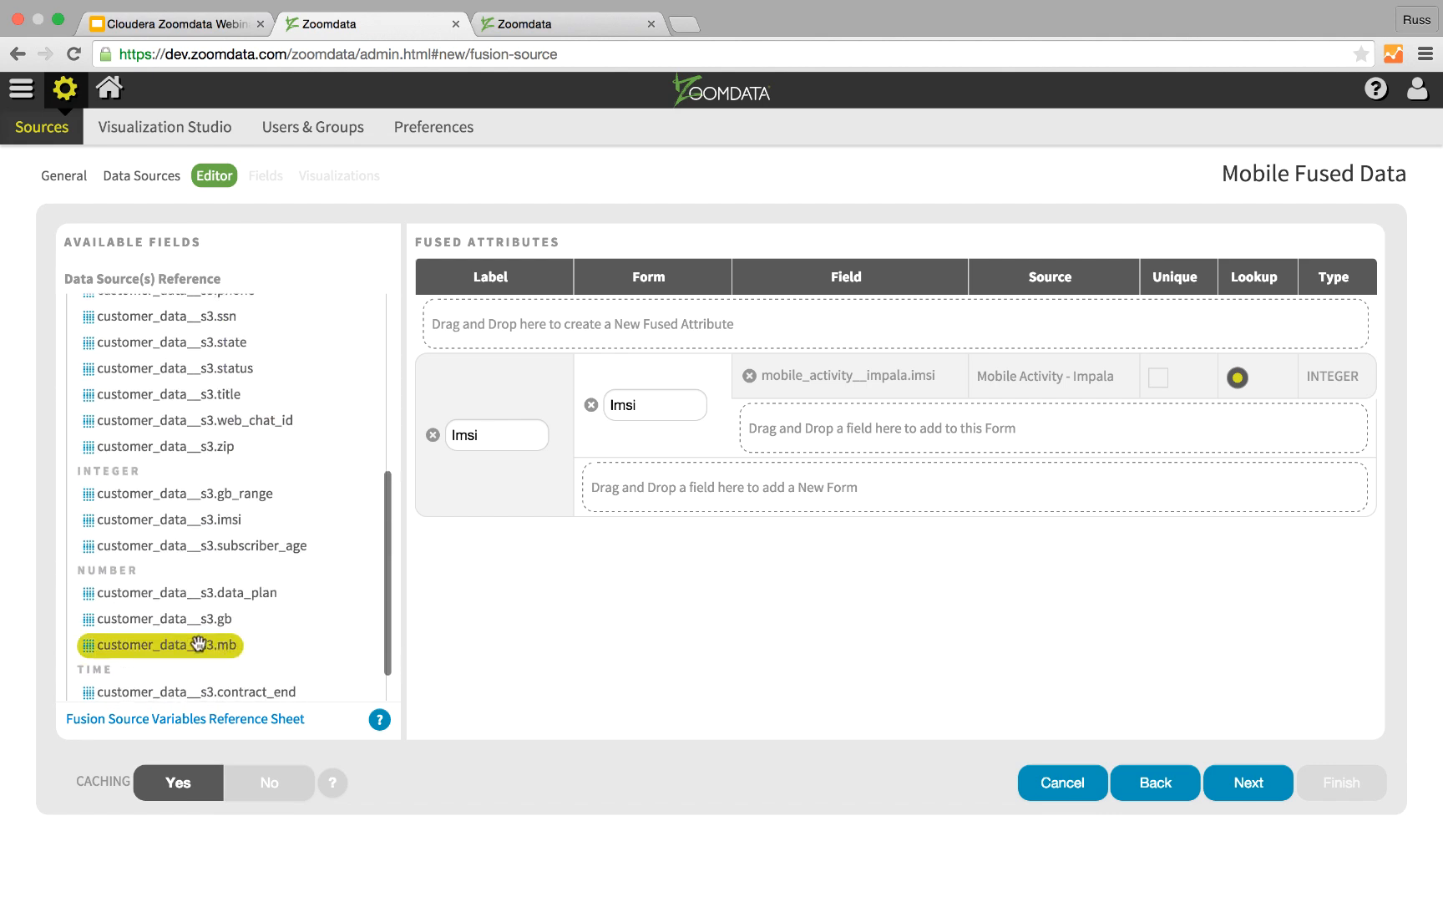
pyautogui.moveTo(189, 520); pyautogui.dragTo(1029, 424)
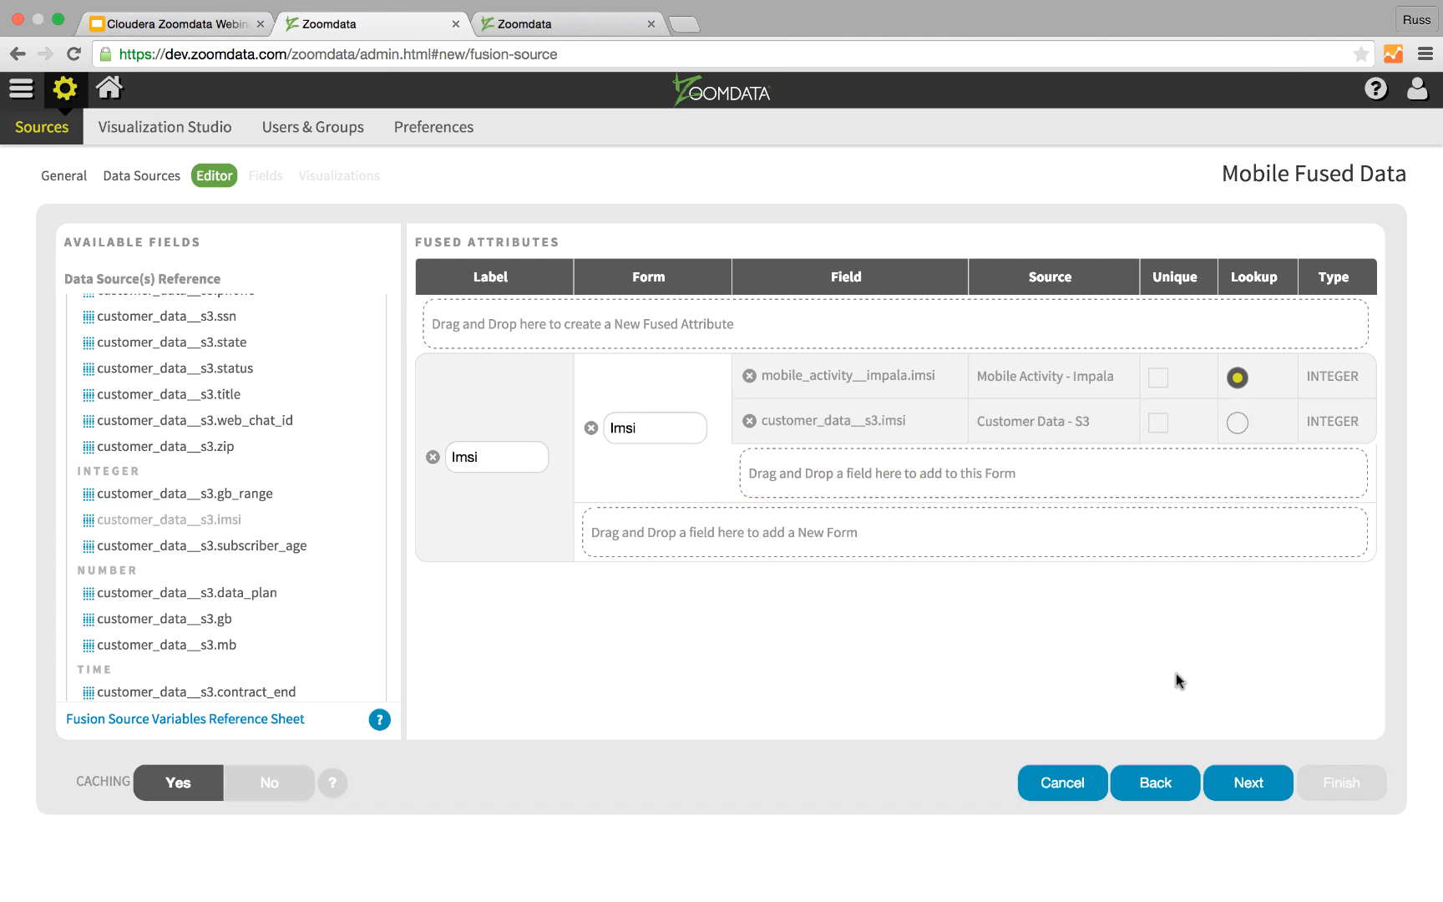
pyautogui.click(1240, 786)
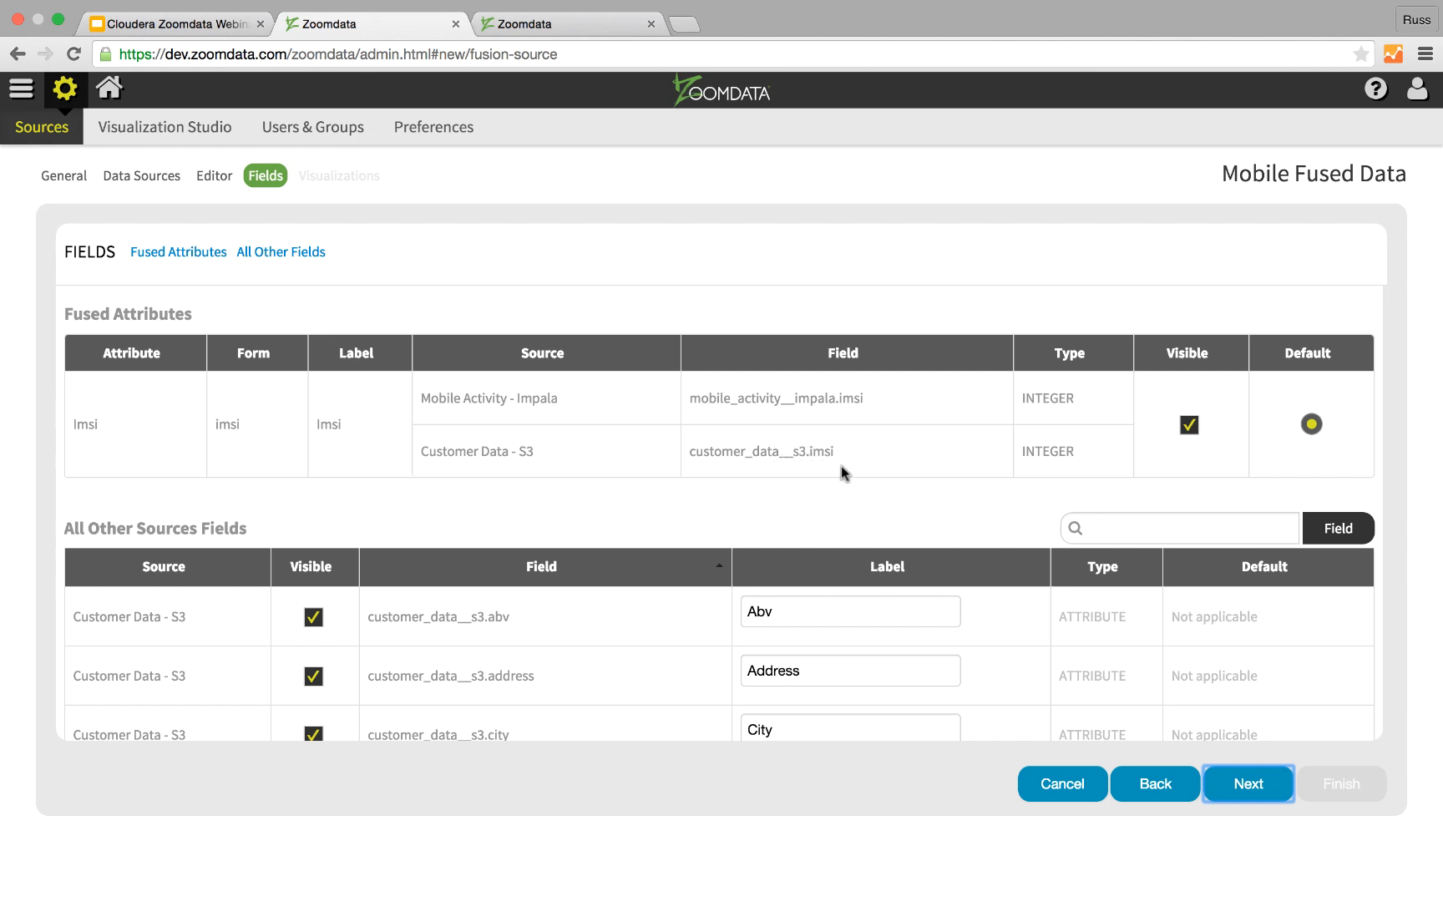
# Step: Keep the default fields, review the Bars: Horizontal visualization settings, and finish creating the fusion source
pyautogui.click(1248, 785)
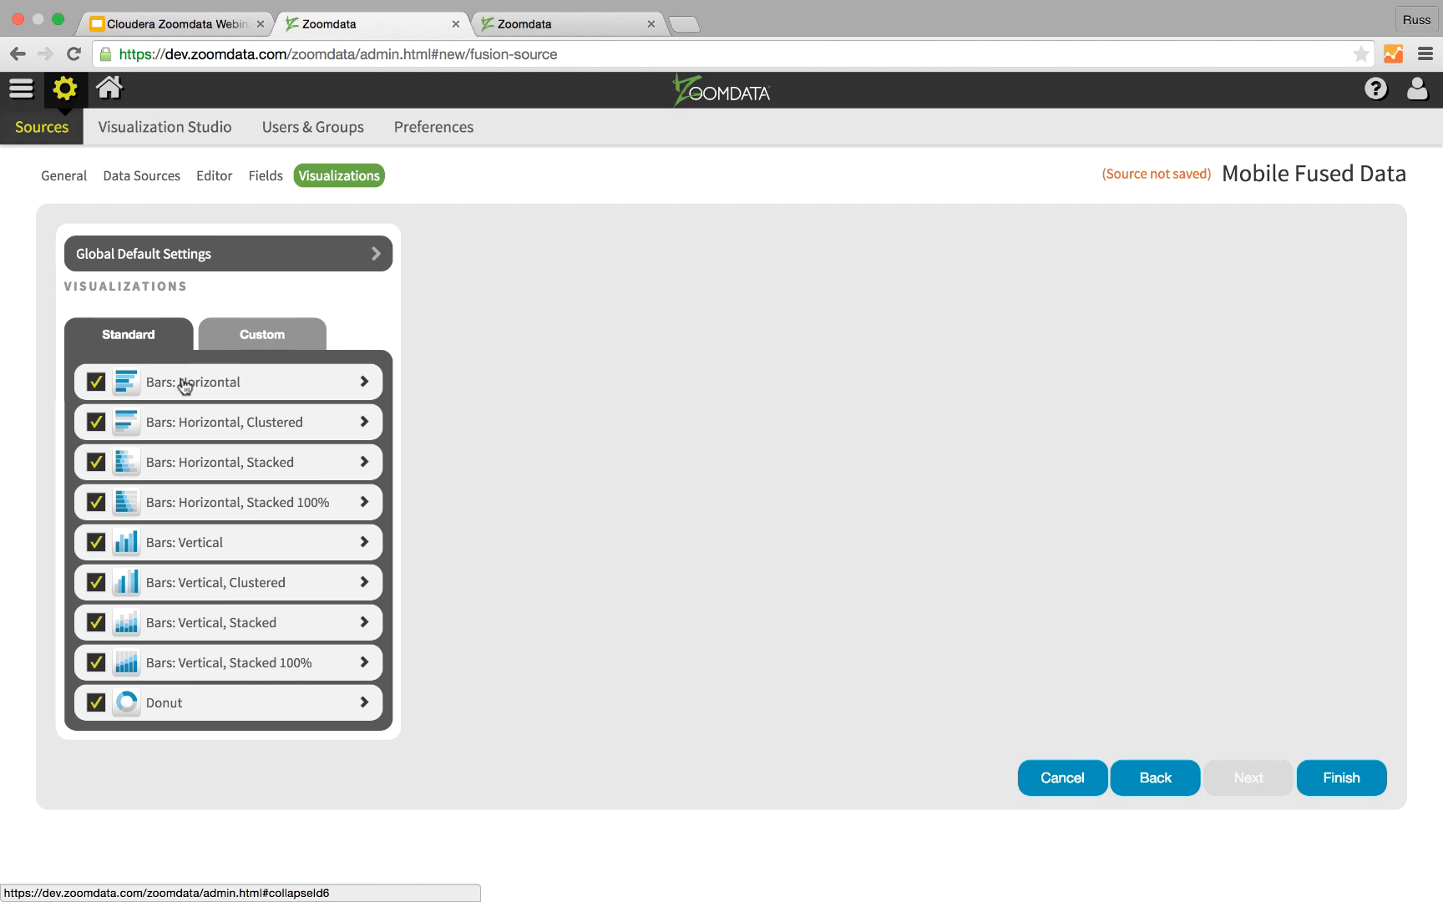
pyautogui.click(95, 387)
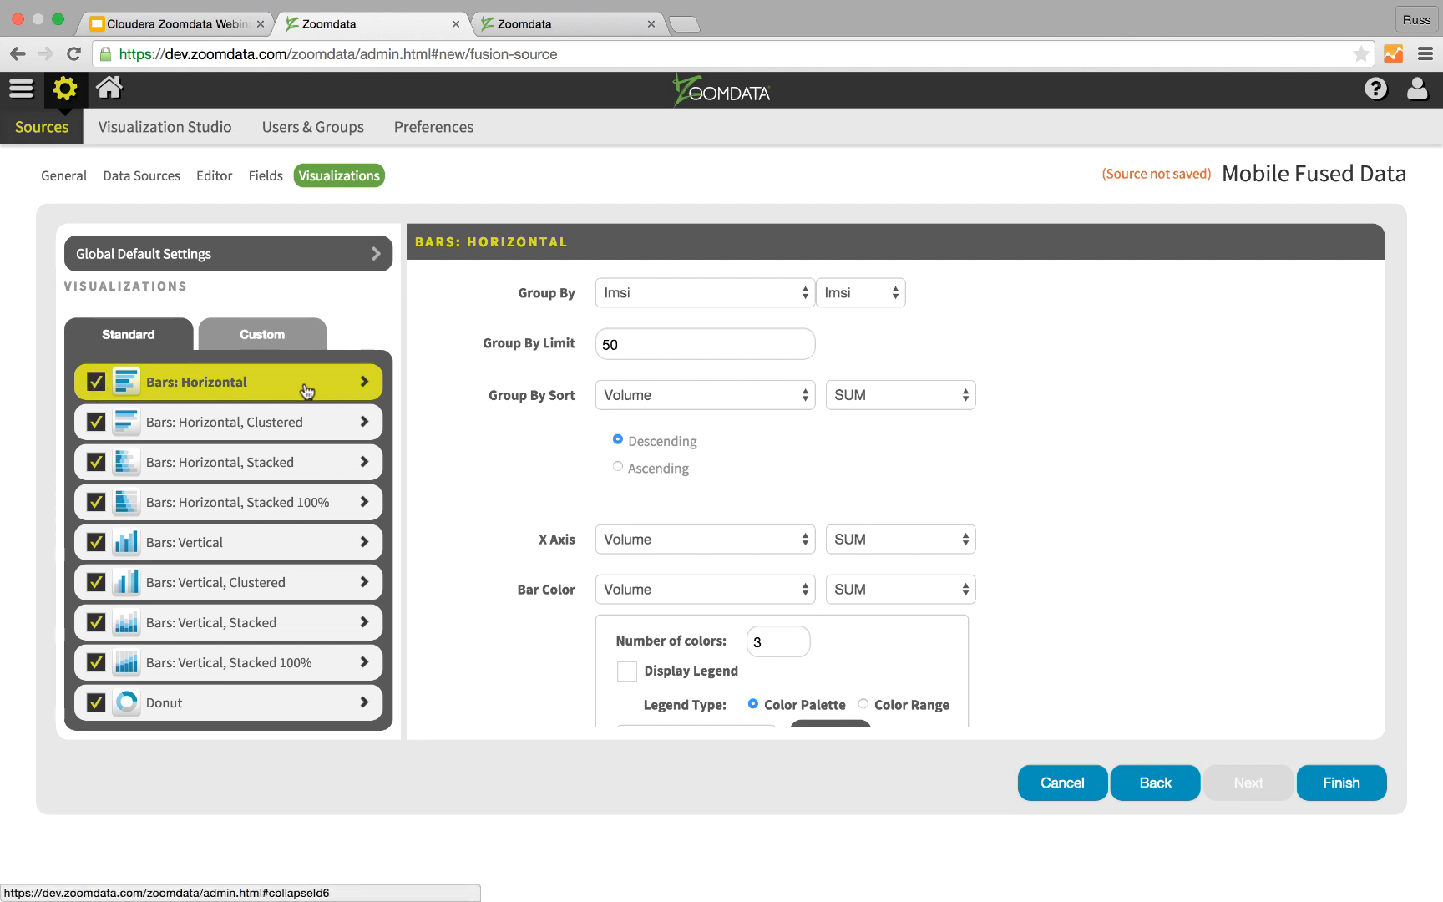
pyautogui.scroll(-3, 605, 472)
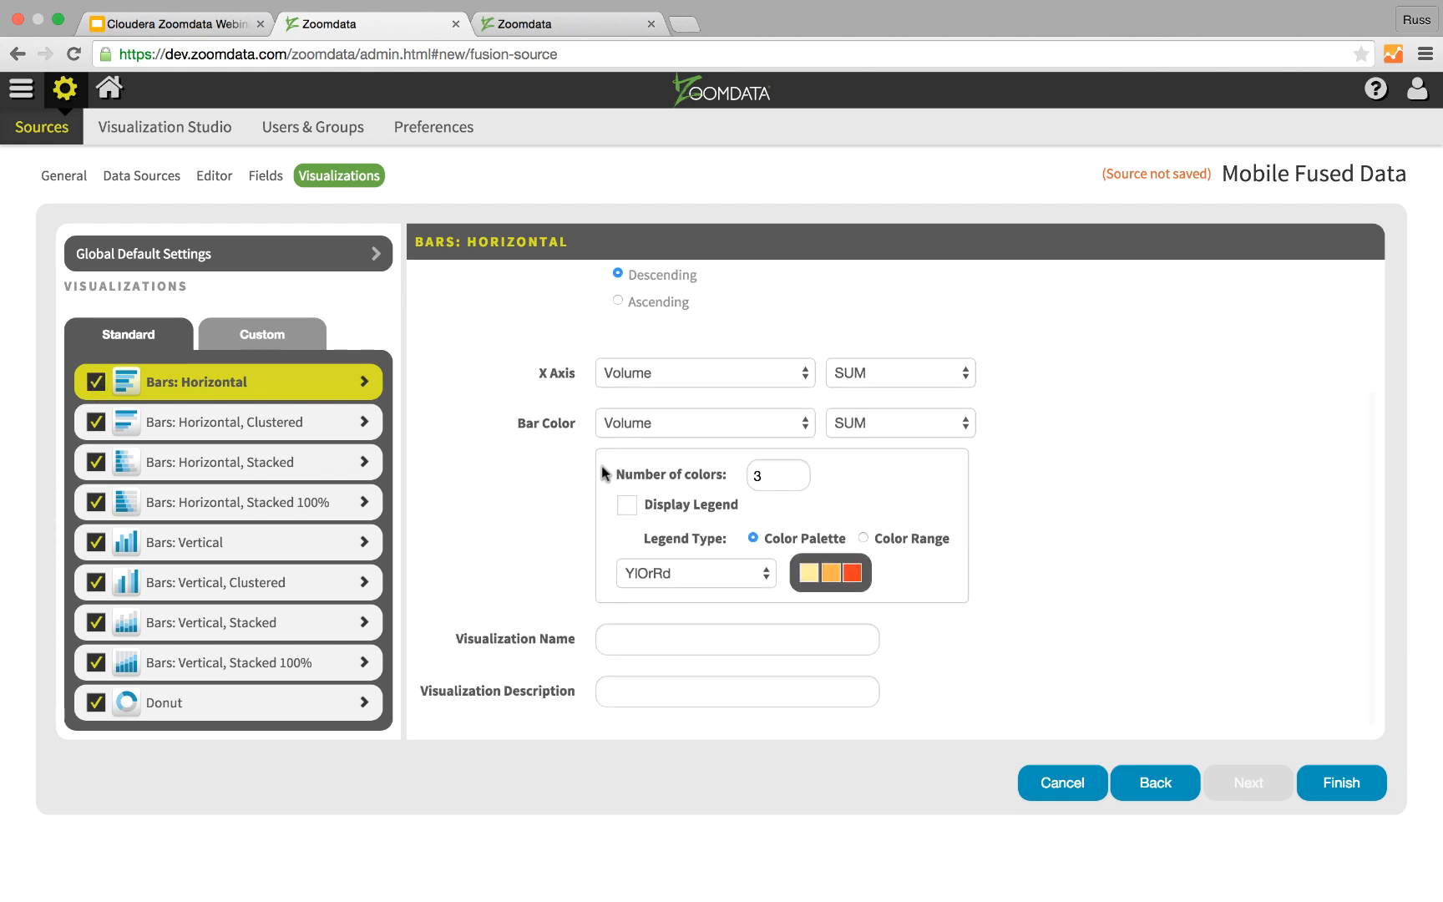
pyautogui.scroll(3, 584, 471)
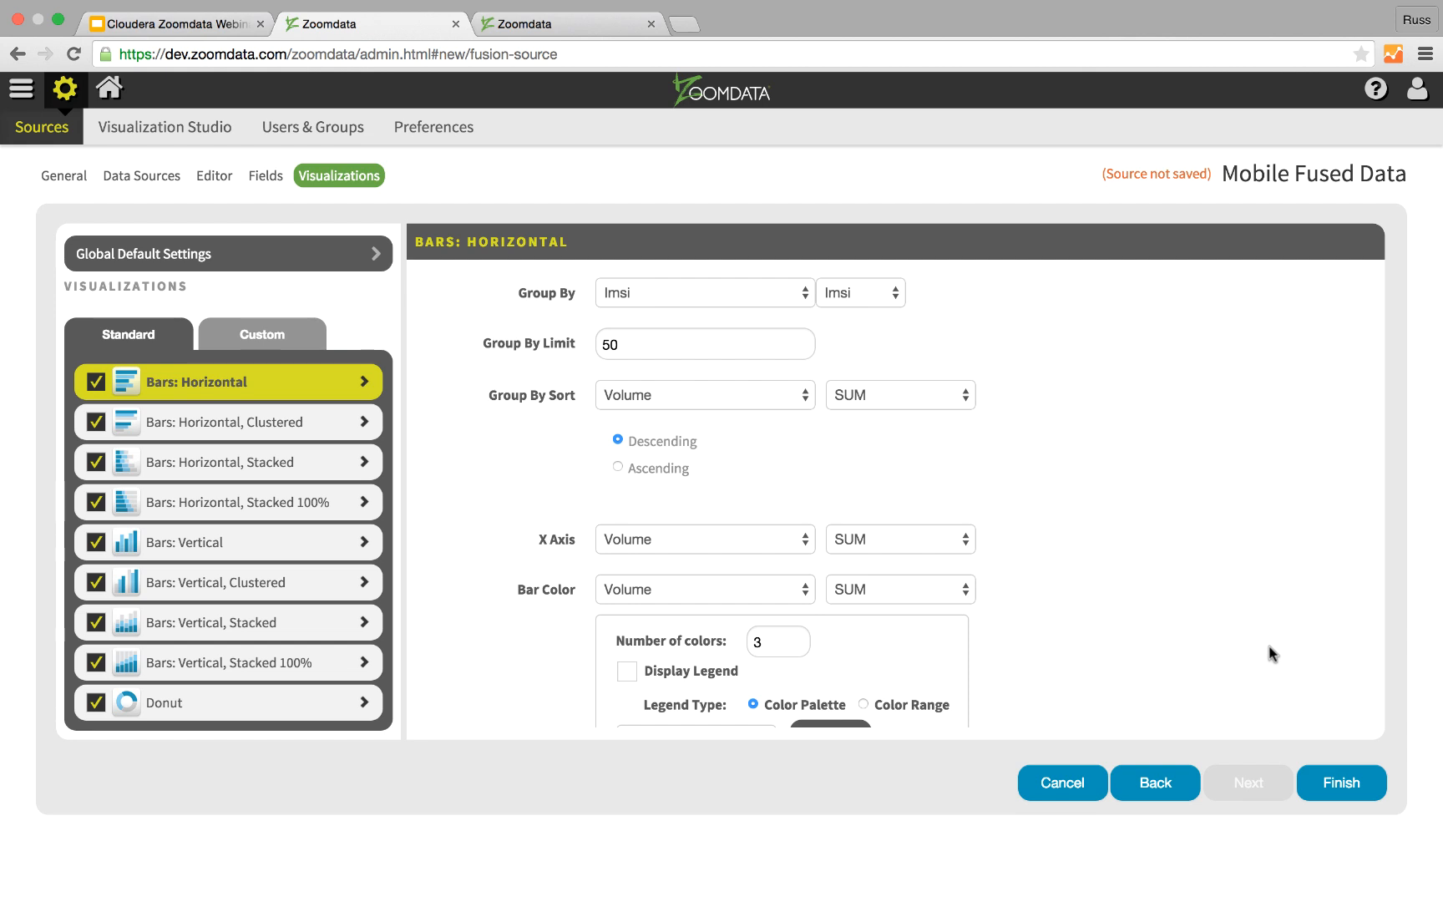
pyautogui.click(1329, 790)
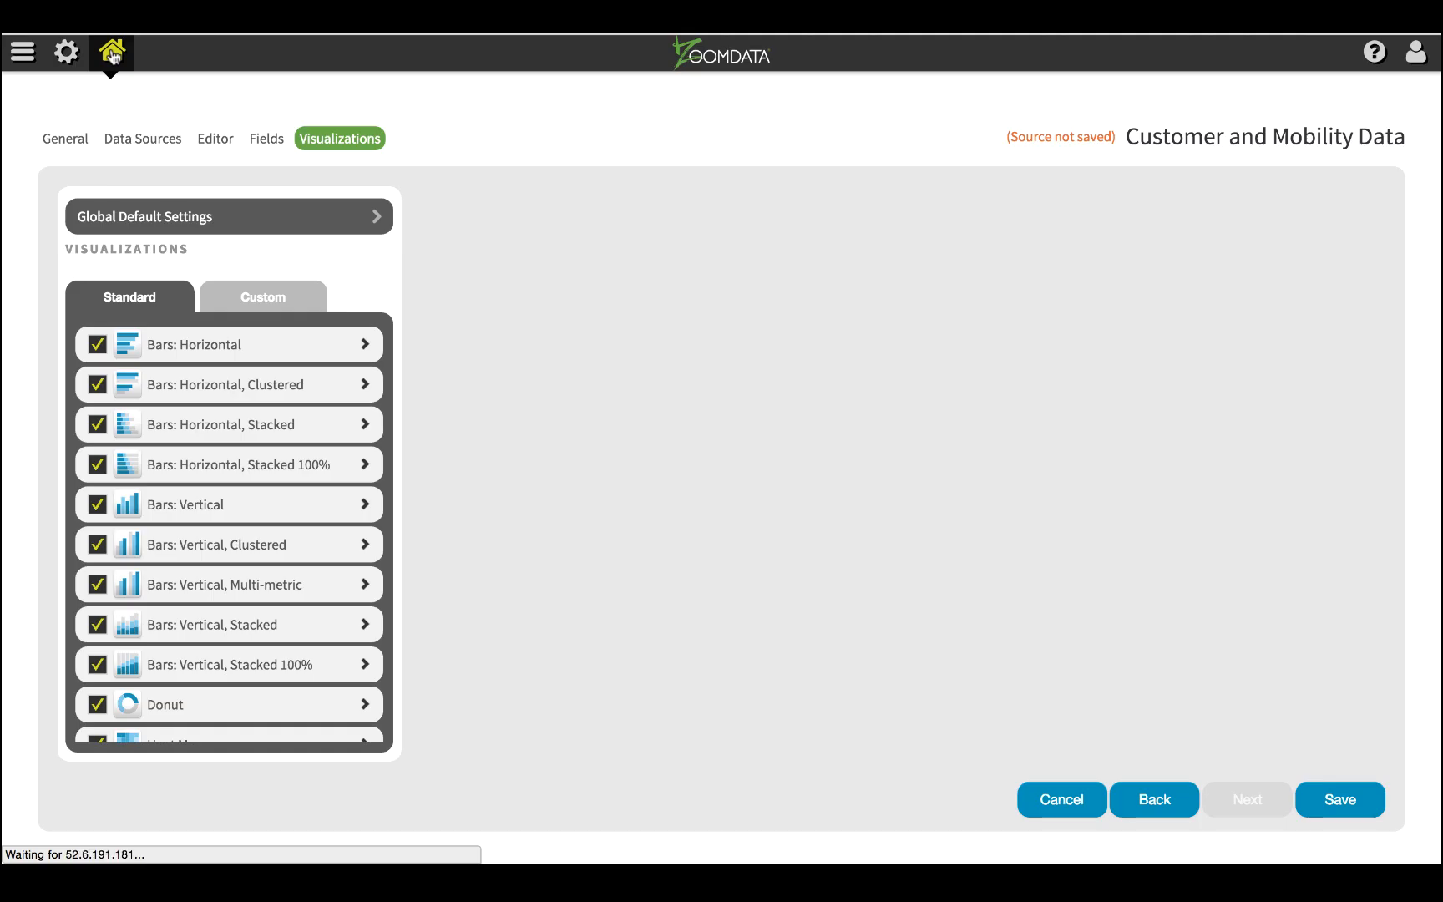
# Step: Open the Fused Data Source dashboard from the favorites on the home page and maximize its US map
pyautogui.click(113, 49)
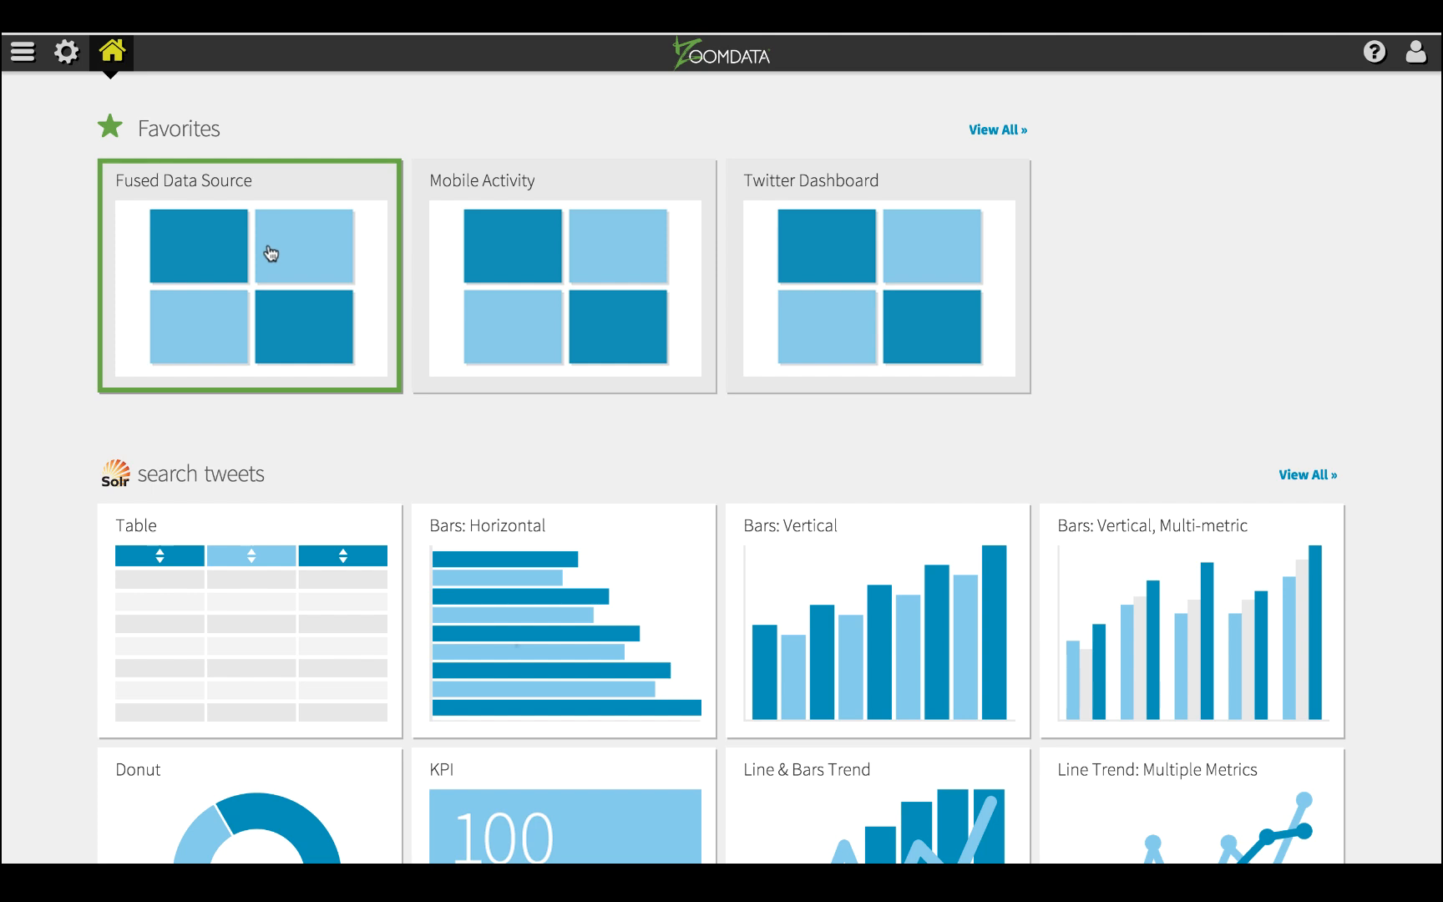
pyautogui.click(271, 253)
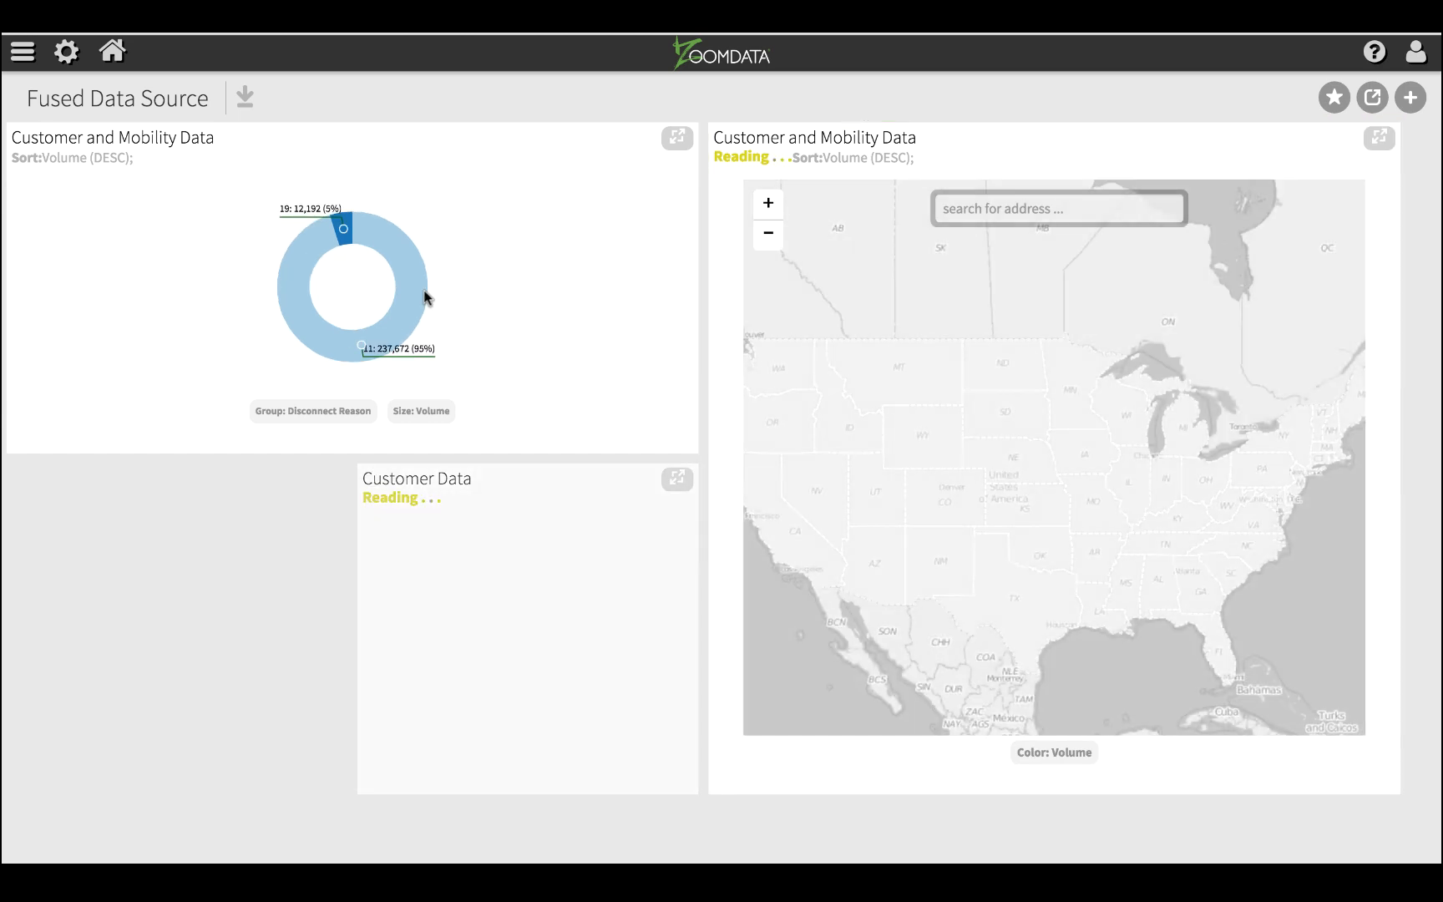
pyautogui.click(1378, 139)
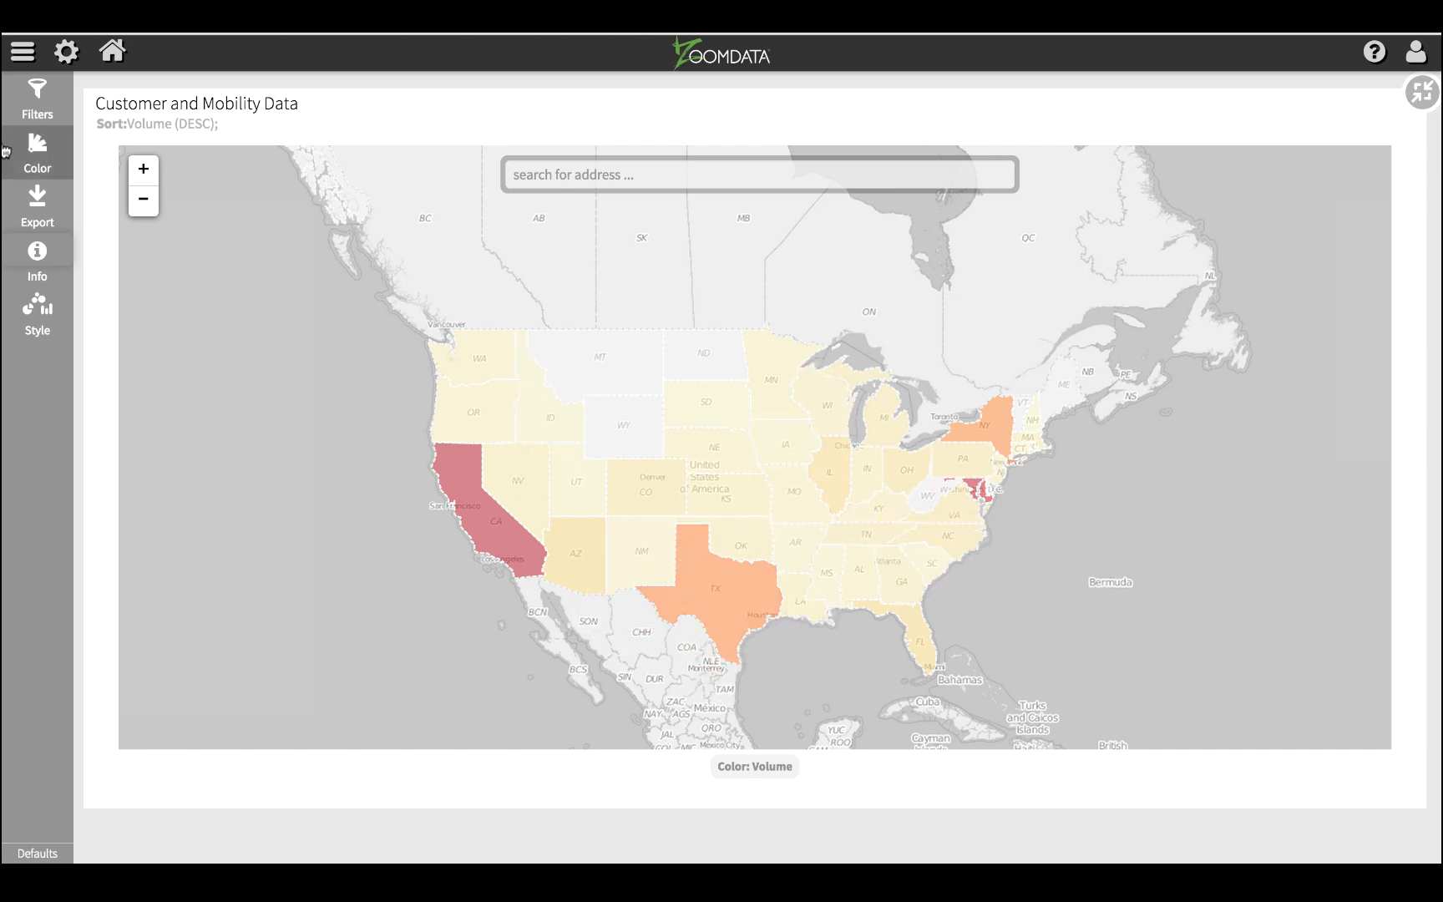
# Step: Filter the maximized map to include only Disconnect Reason 19 and restore it to its dashboard size
pyautogui.click(34, 148)
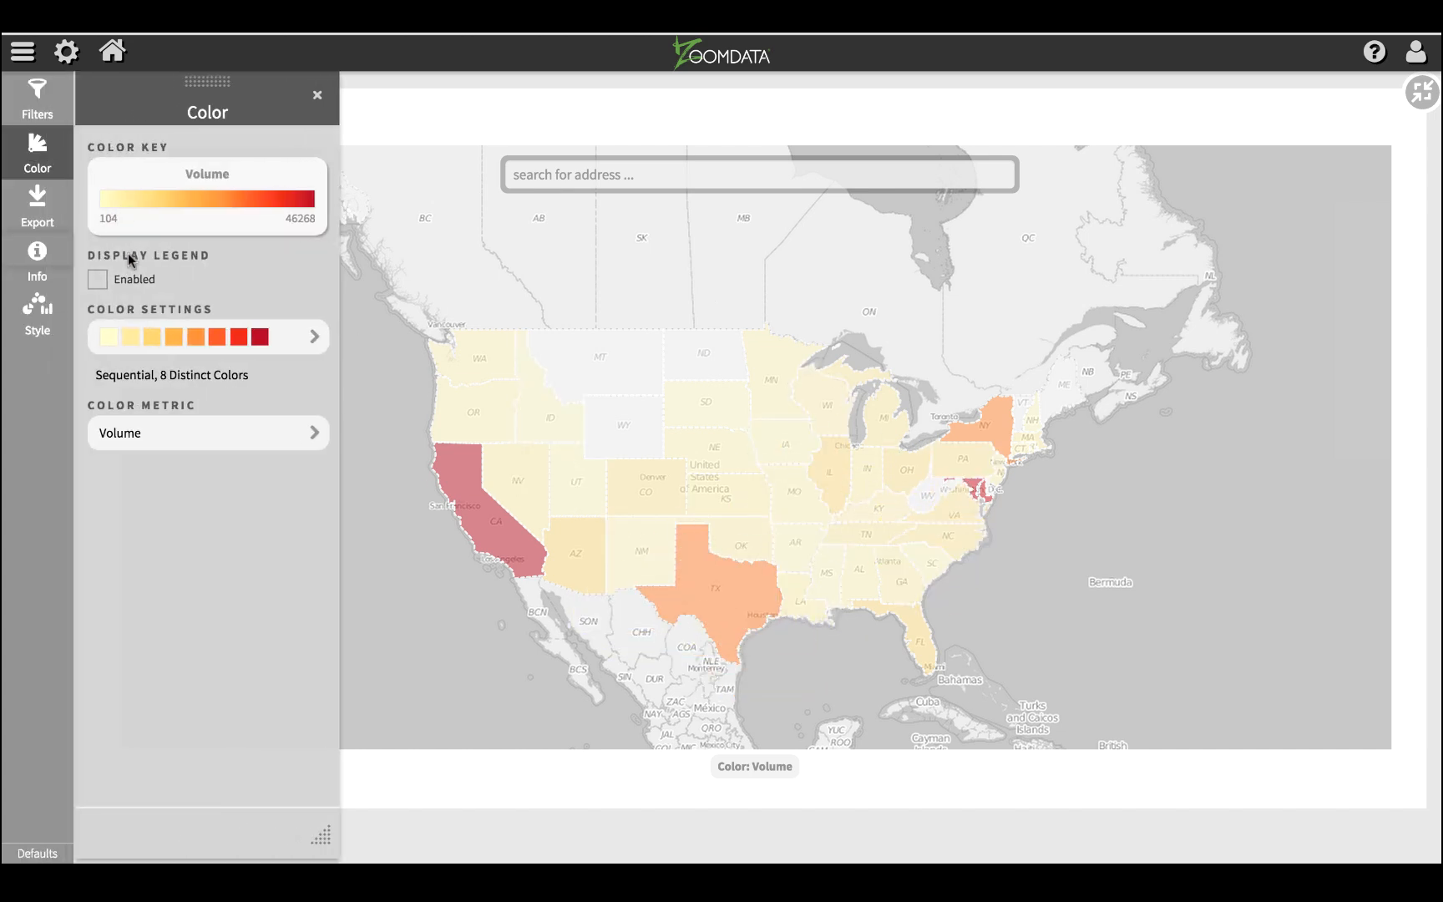
pyautogui.click(313, 98)
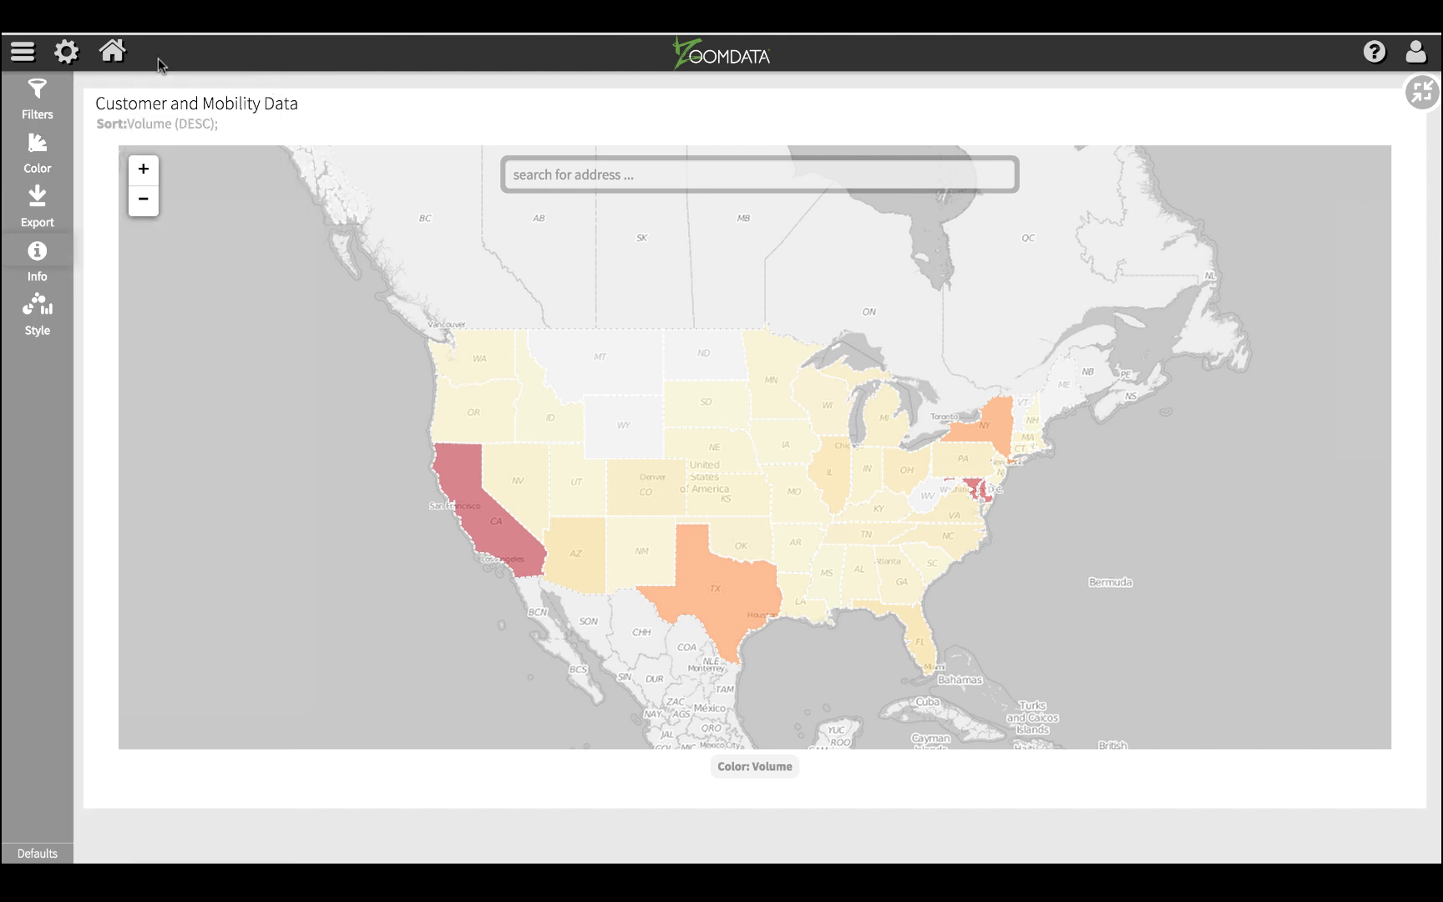
pyautogui.click(52, 105)
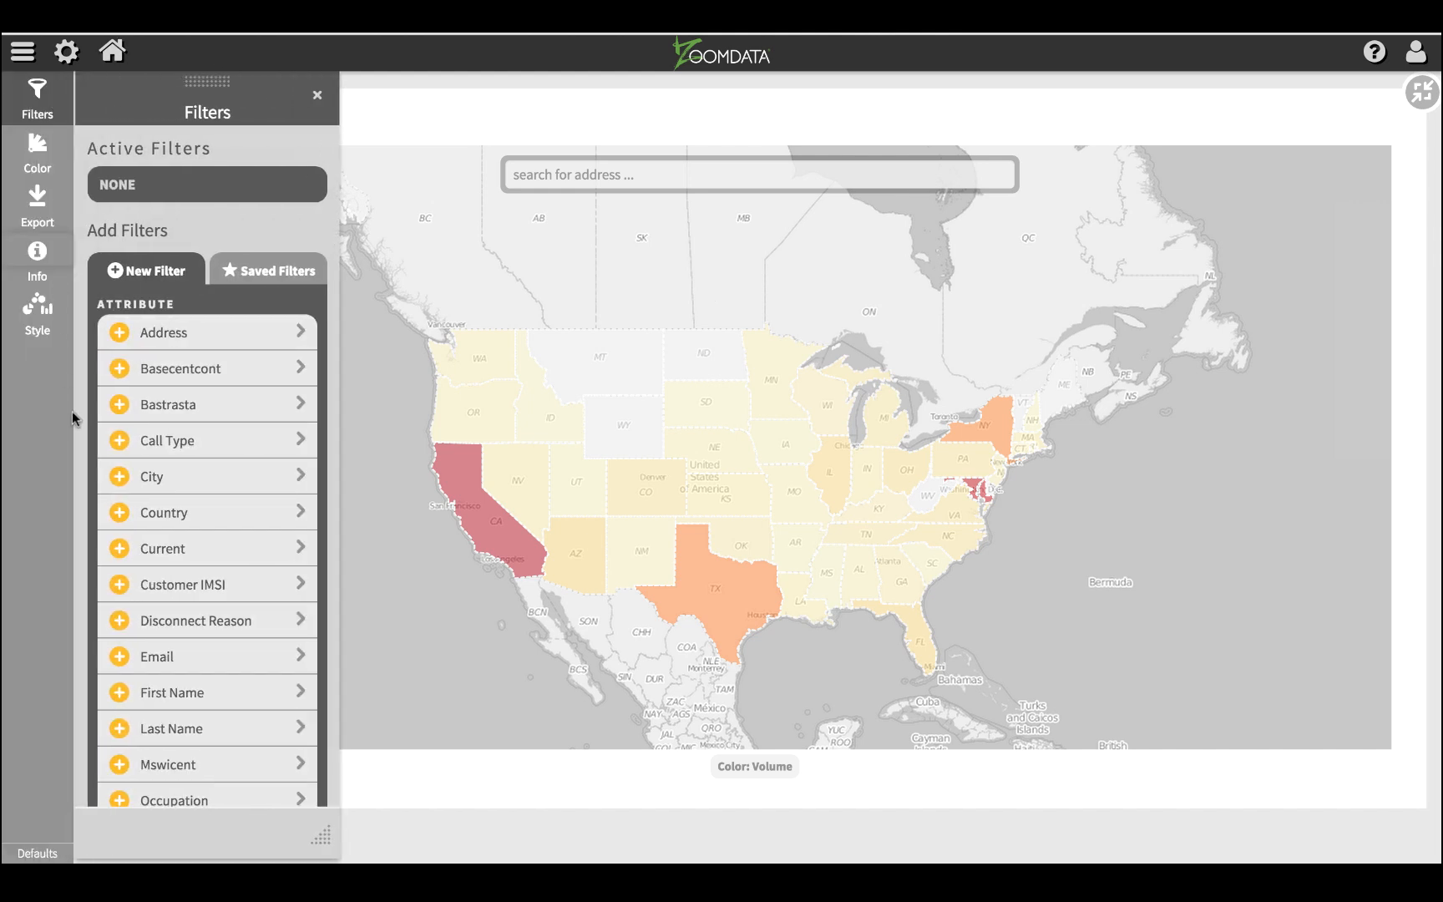
pyautogui.click(167, 622)
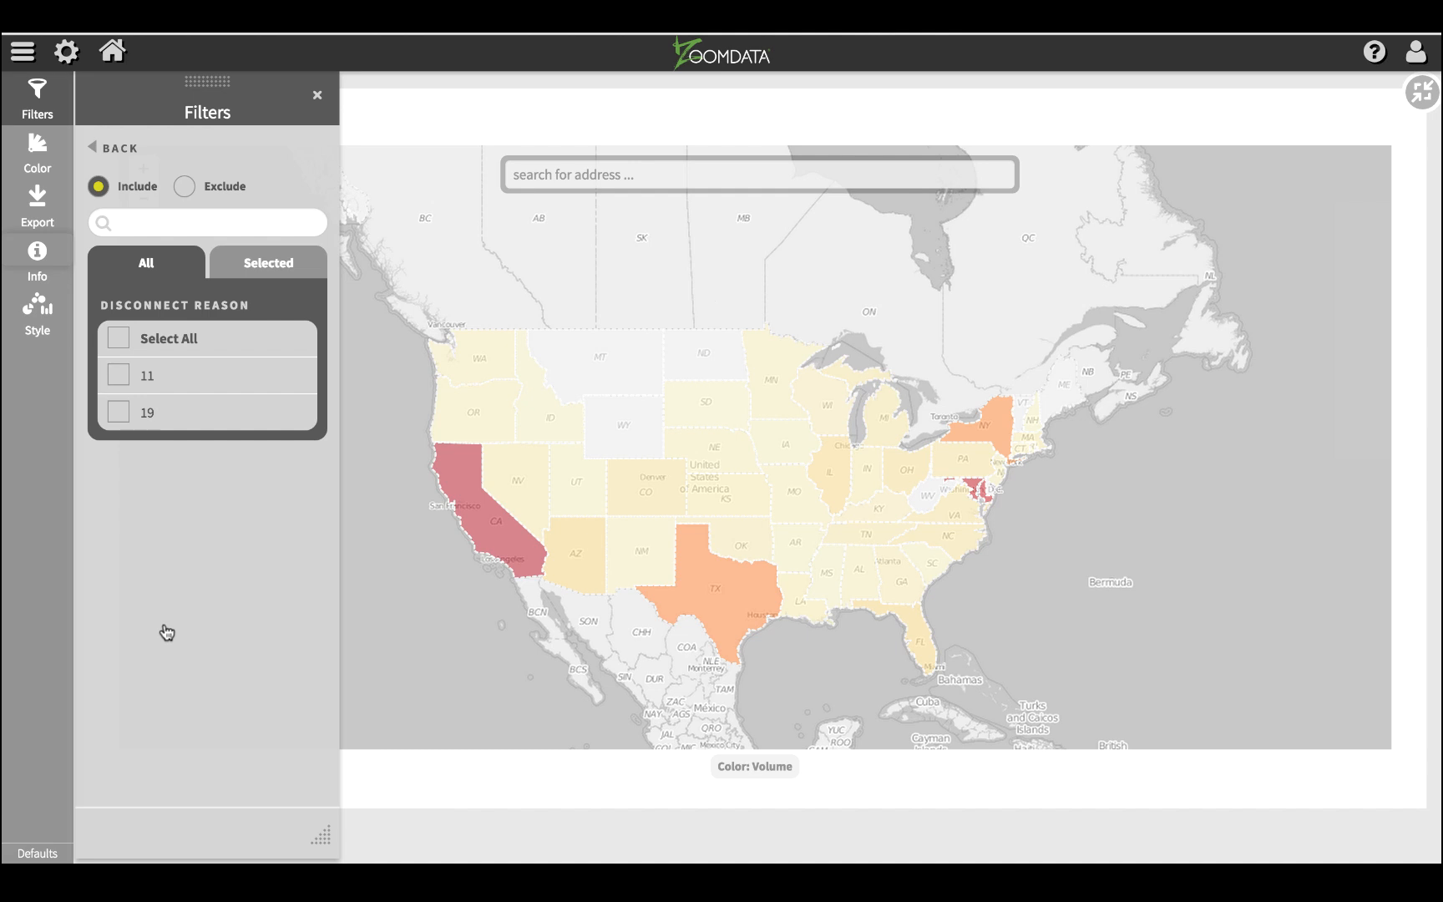
pyautogui.click(118, 412)
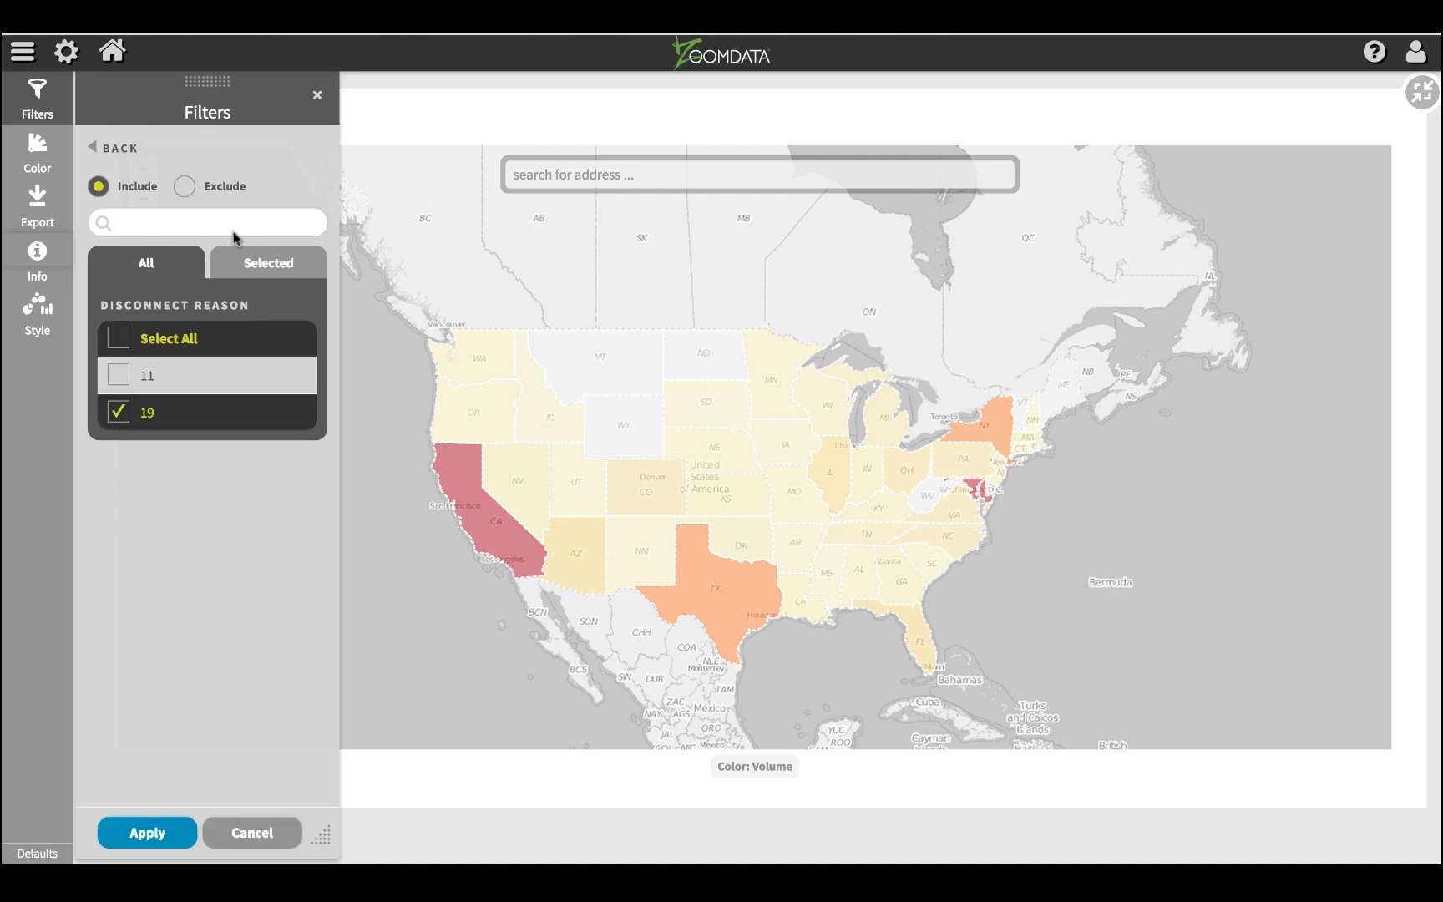
pyautogui.click(143, 835)
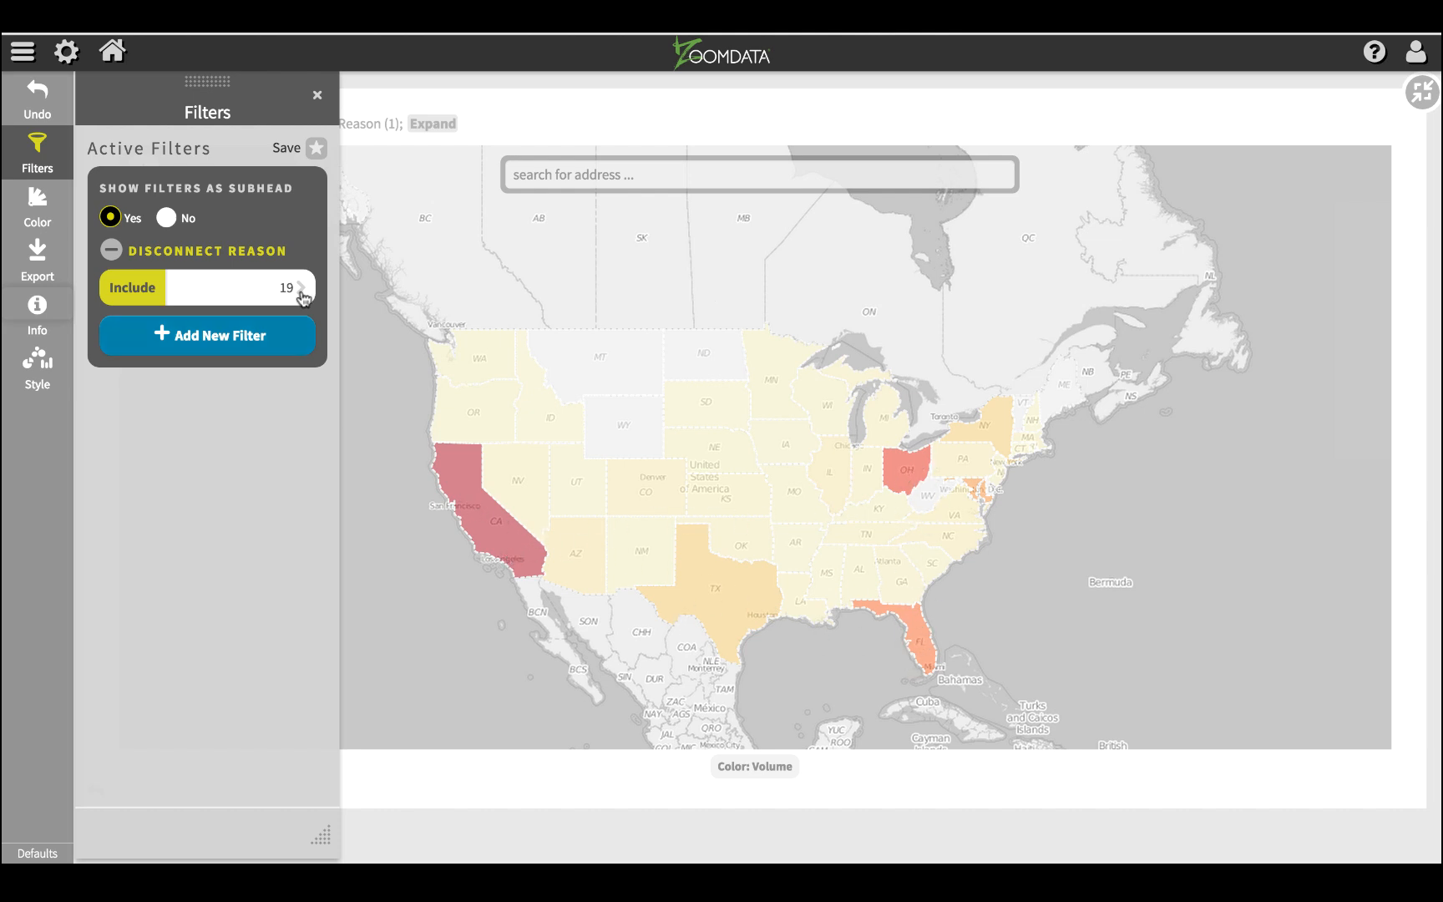
pyautogui.click(317, 95)
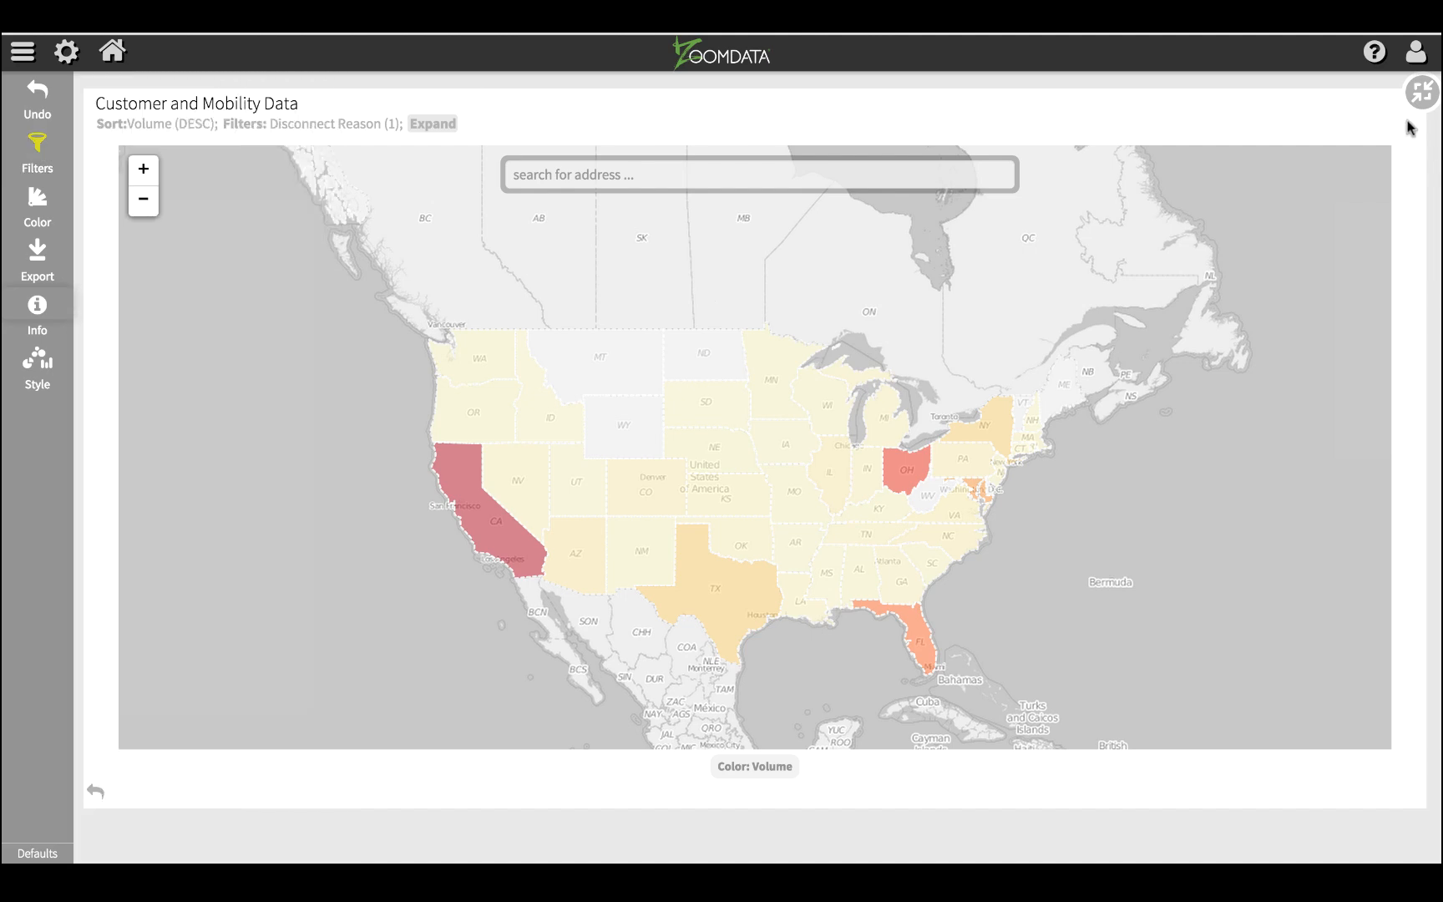
pyautogui.click(1421, 92)
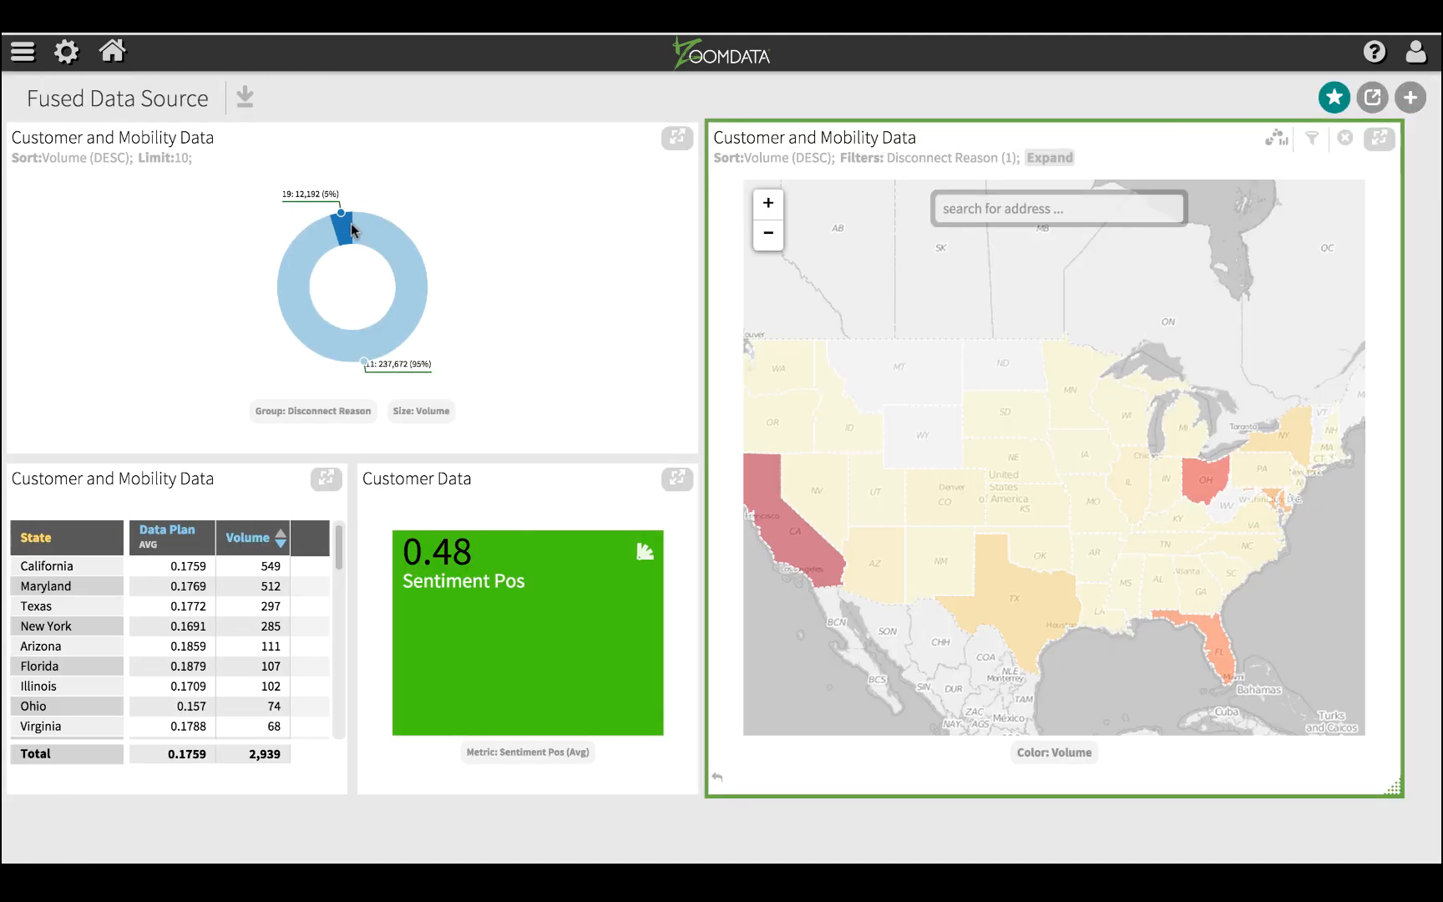
# Step: Maximize the Disconnect Reason donut chart and zoom its reason 19 slice into the State attribute
pyautogui.click(677, 140)
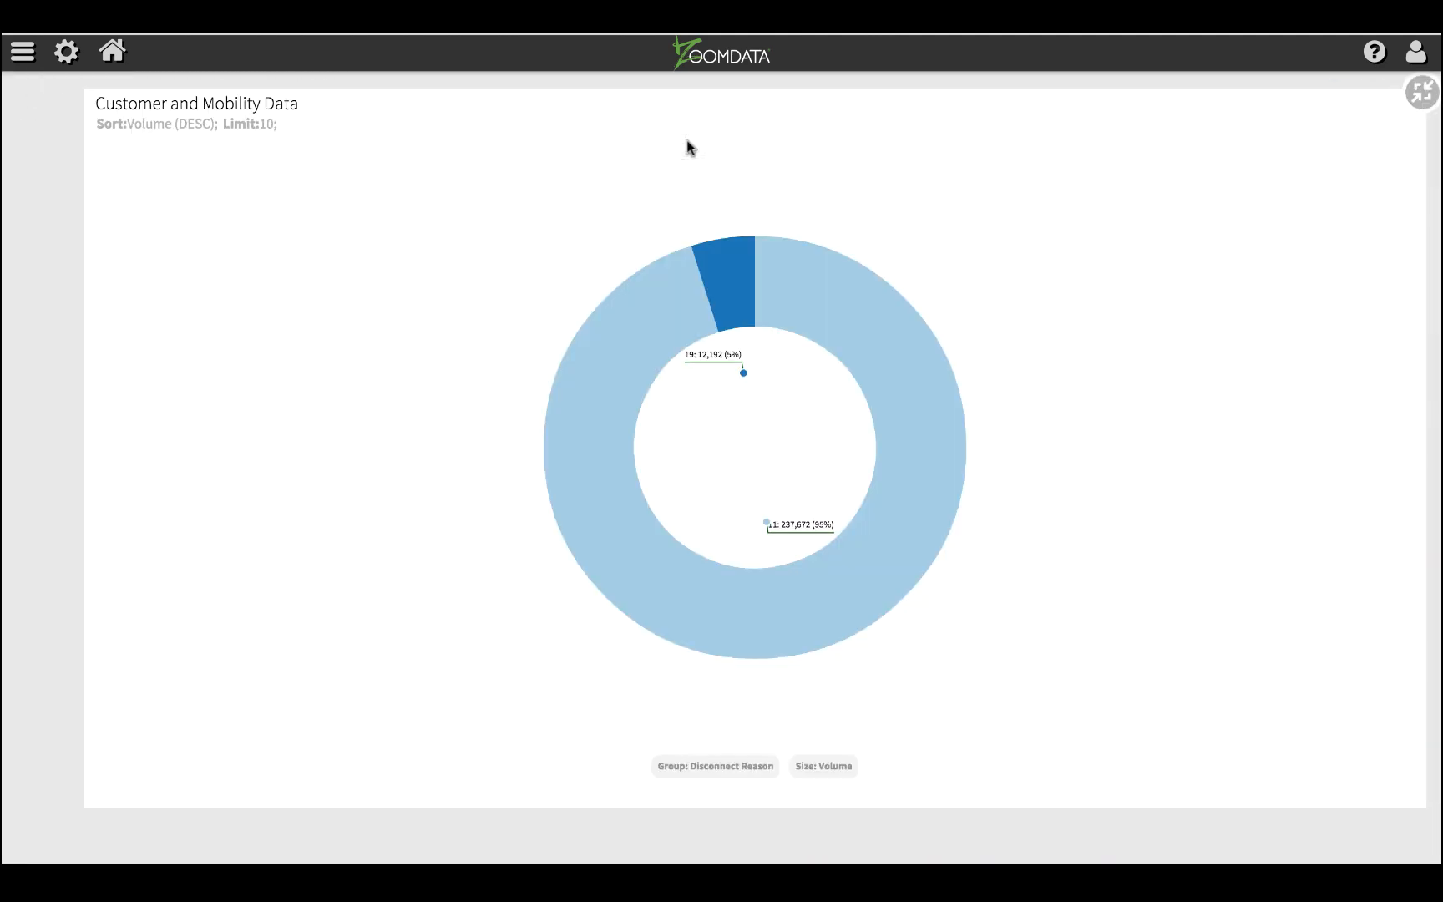
pyautogui.click(722, 290)
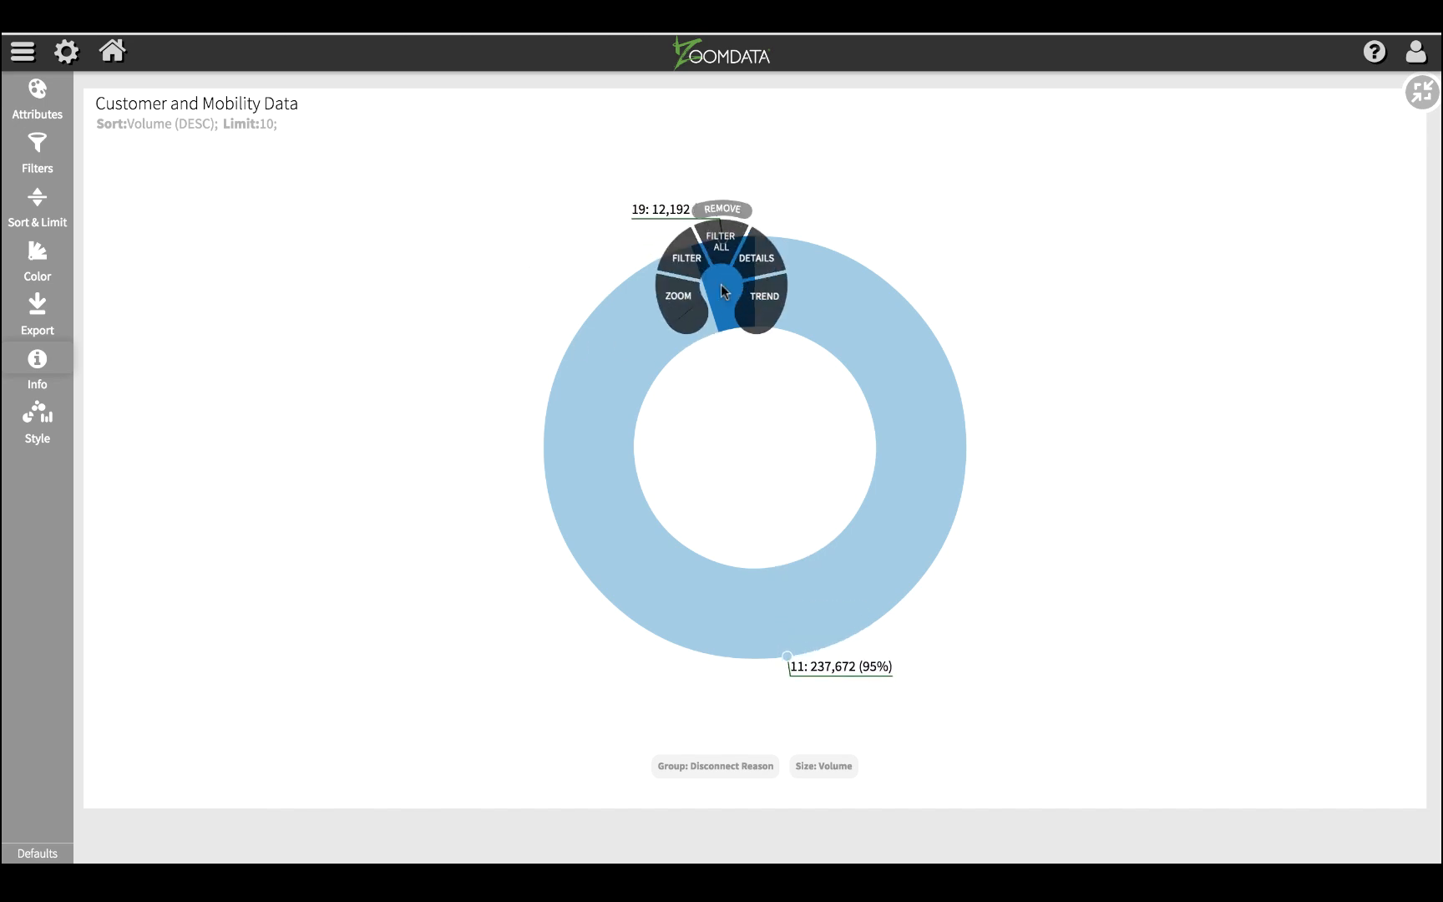
pyautogui.click(697, 308)
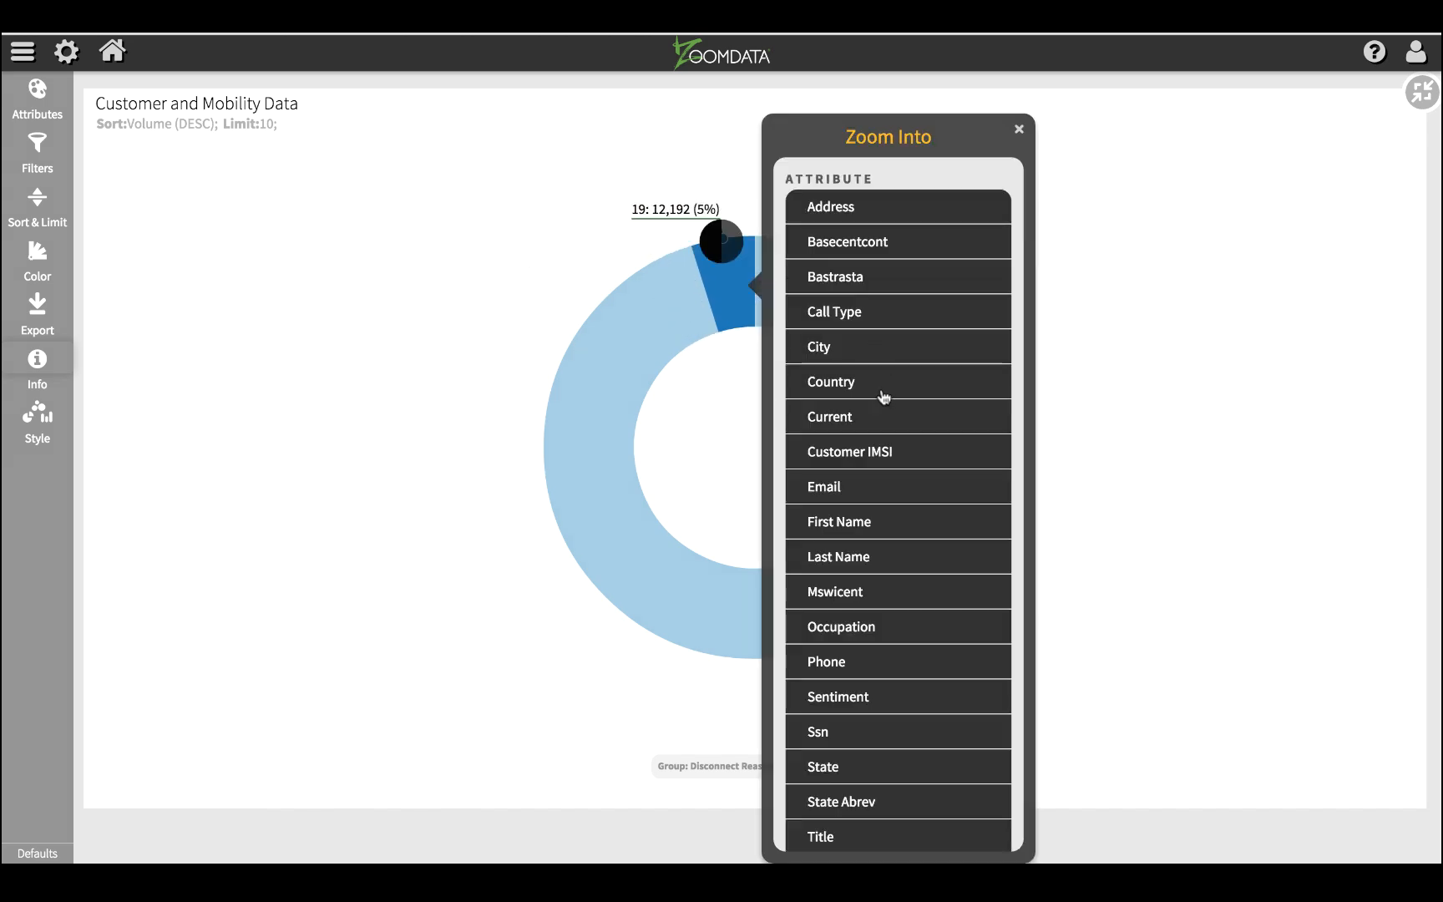
pyautogui.click(886, 626)
pyautogui.scroll(-4, 881, 601)
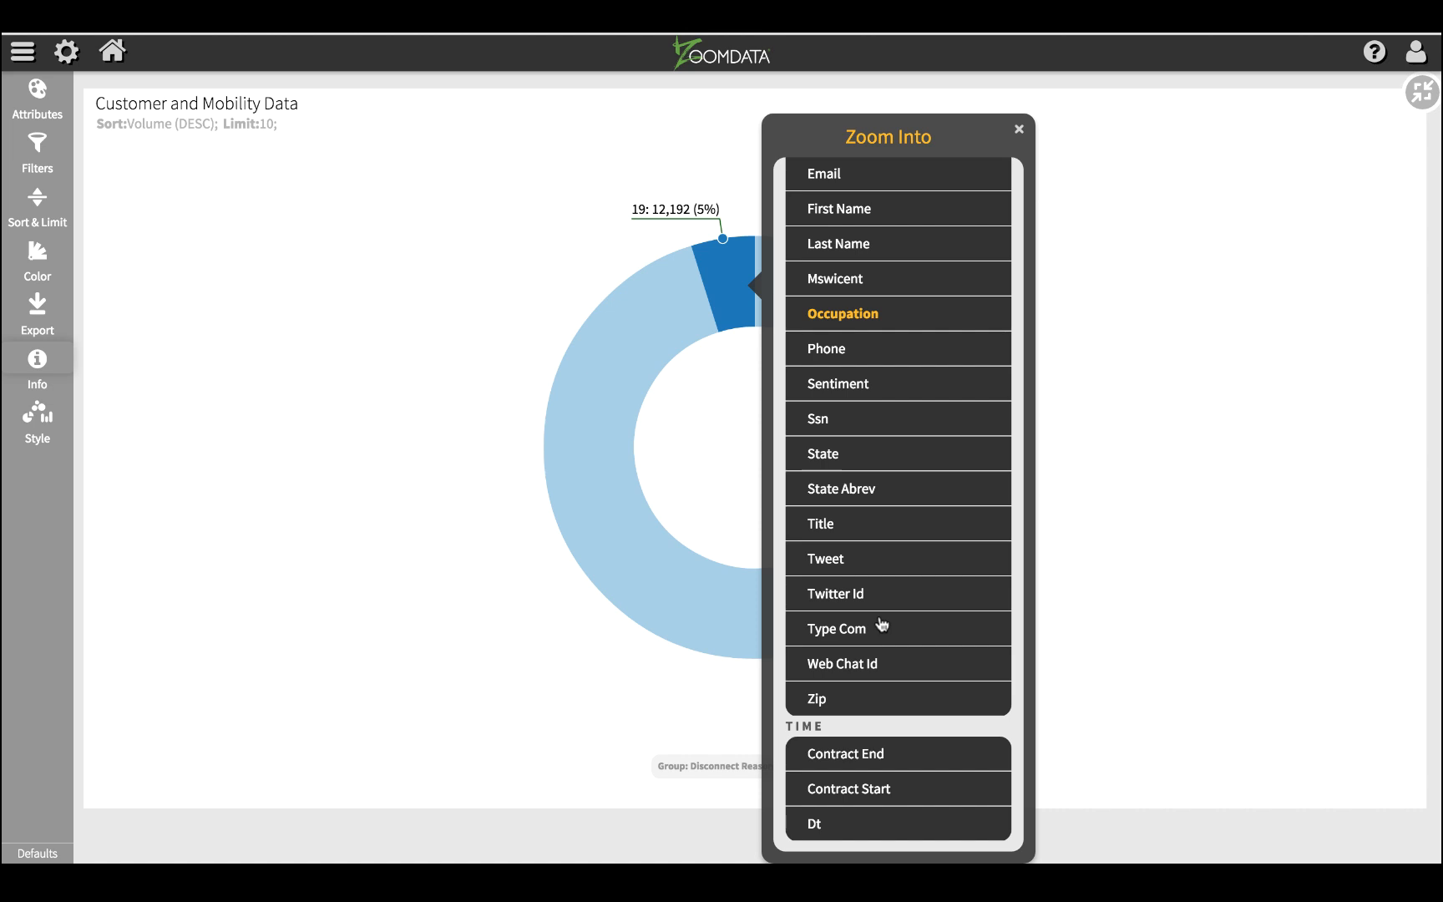
pyautogui.scroll(5, 881, 624)
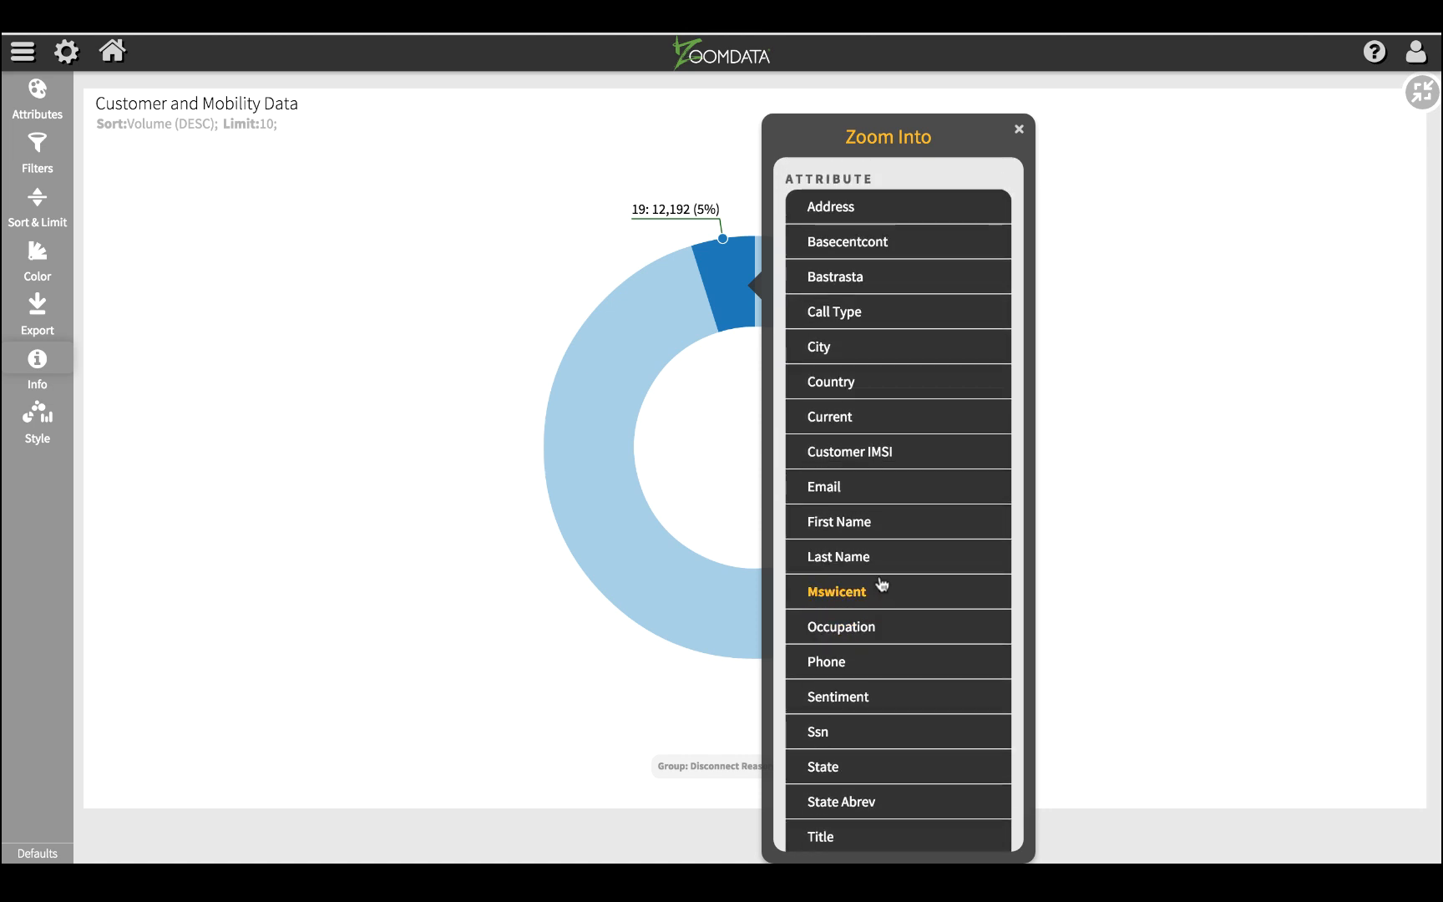
pyautogui.scroll(-3, 890, 555)
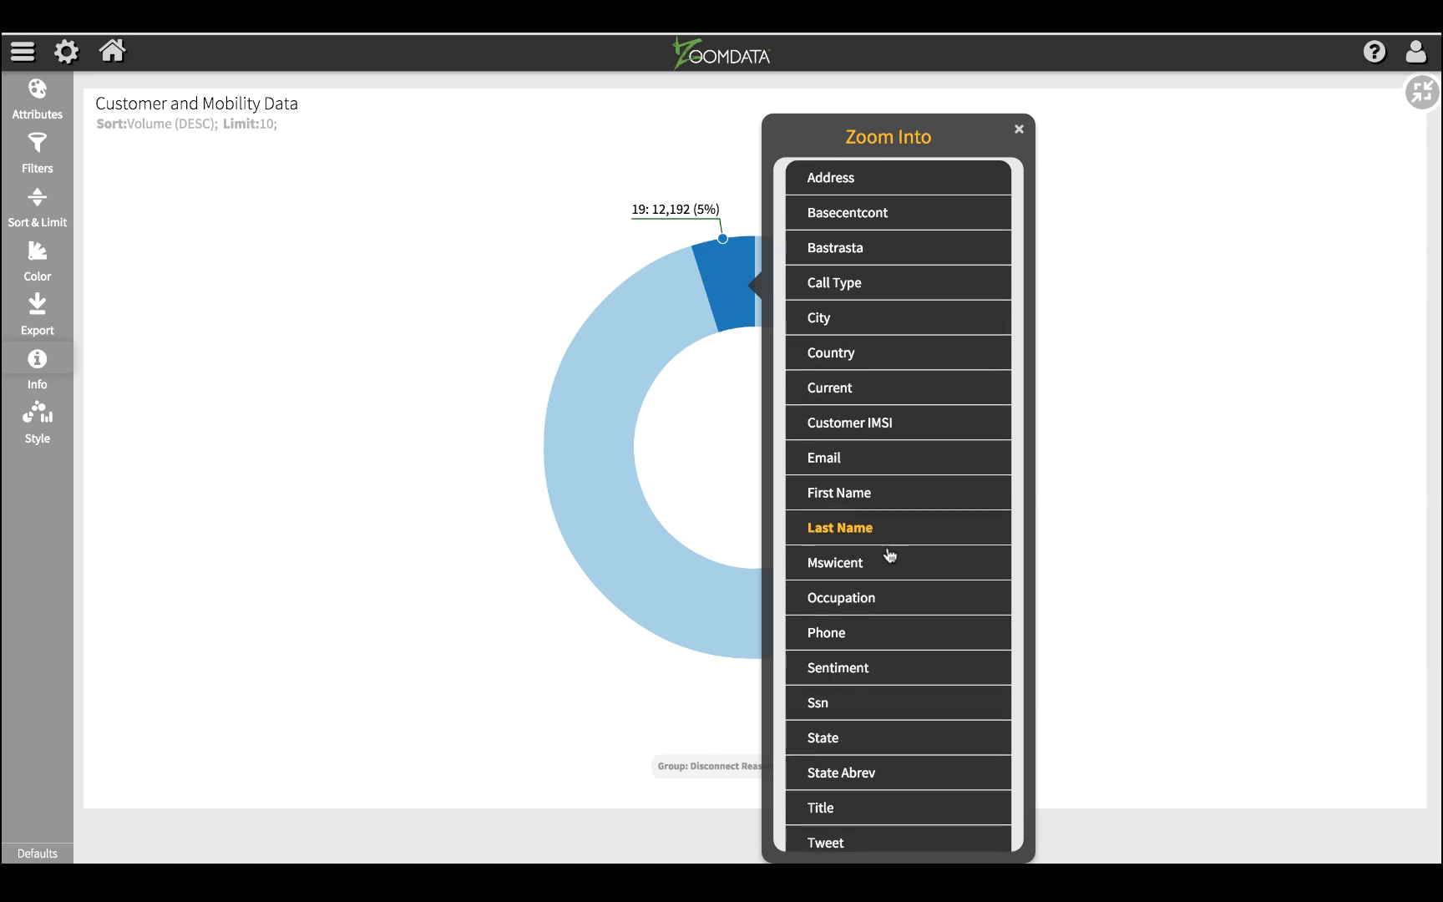
pyautogui.scroll(2, 890, 555)
pyautogui.scroll(-4, 890, 556)
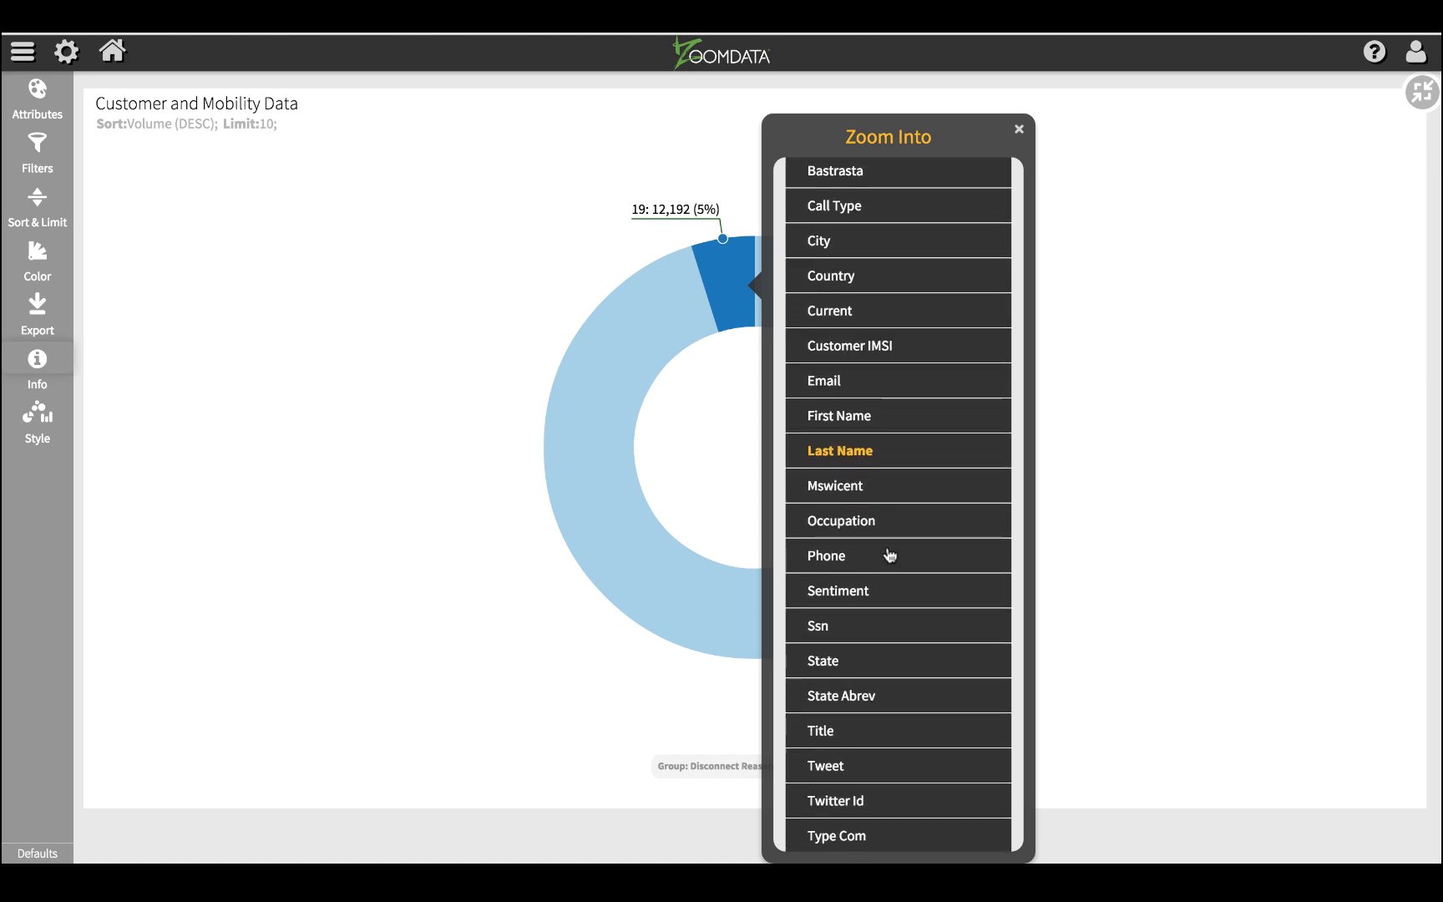
pyautogui.click(870, 575)
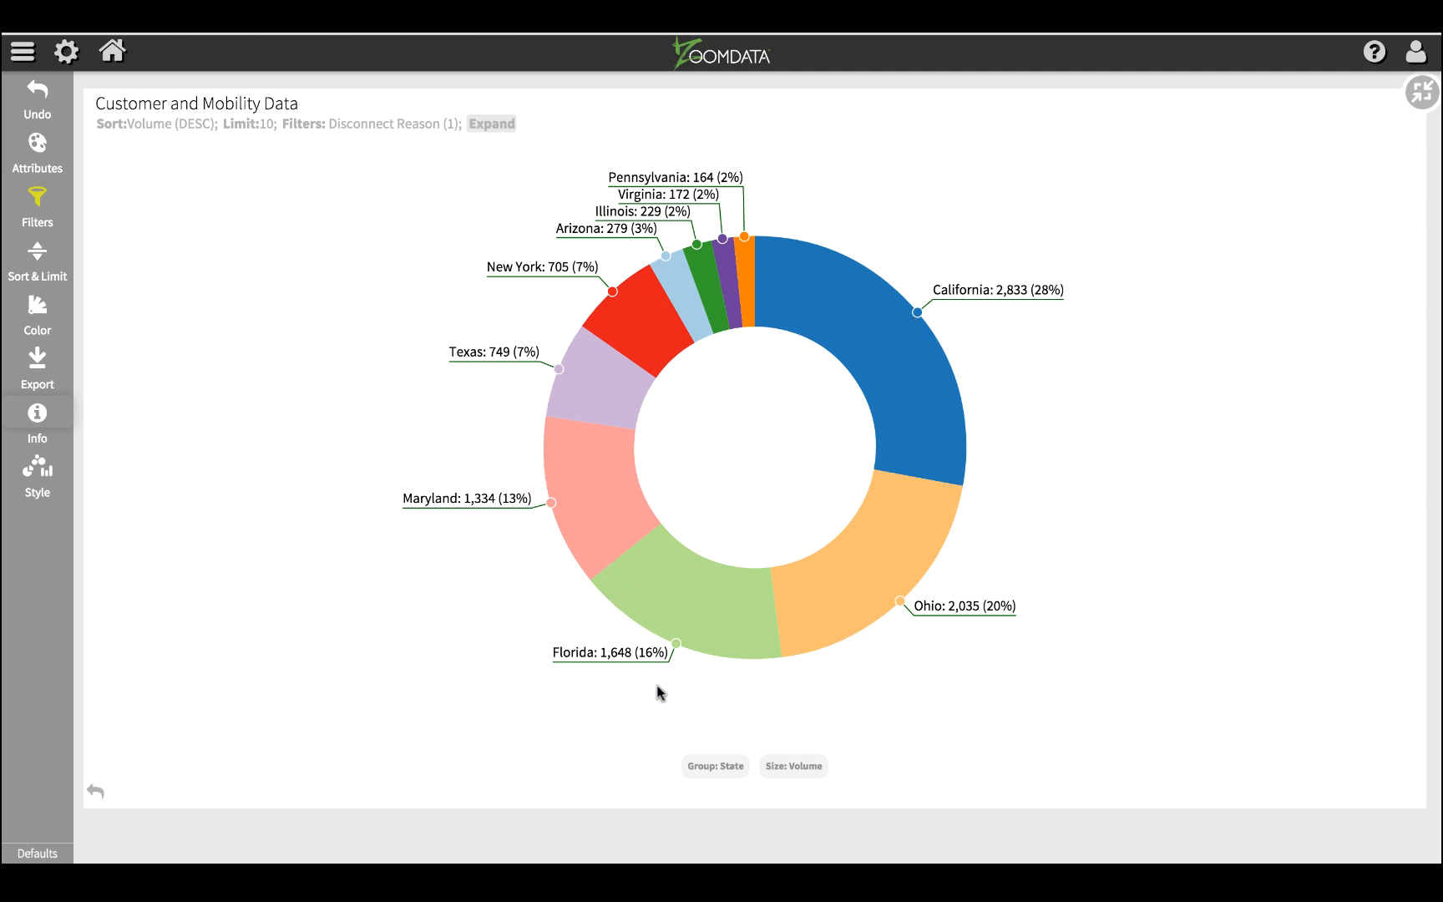
# Step: Regroup the donut chart by Zip and change its visualization style to Table
pyautogui.click(715, 765)
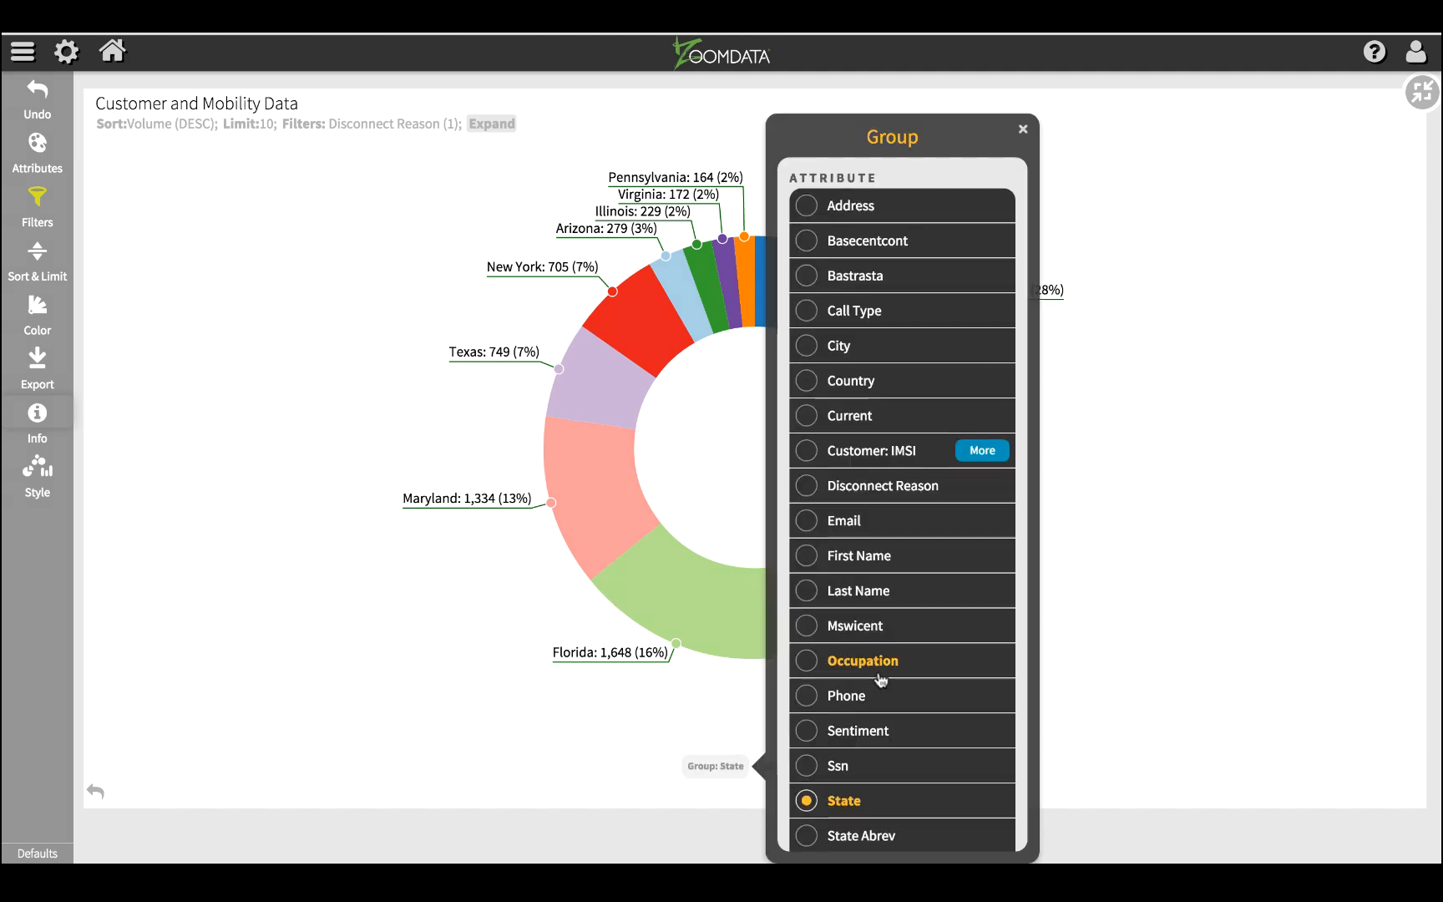
pyautogui.scroll(-3, 880, 678)
pyautogui.click(816, 780)
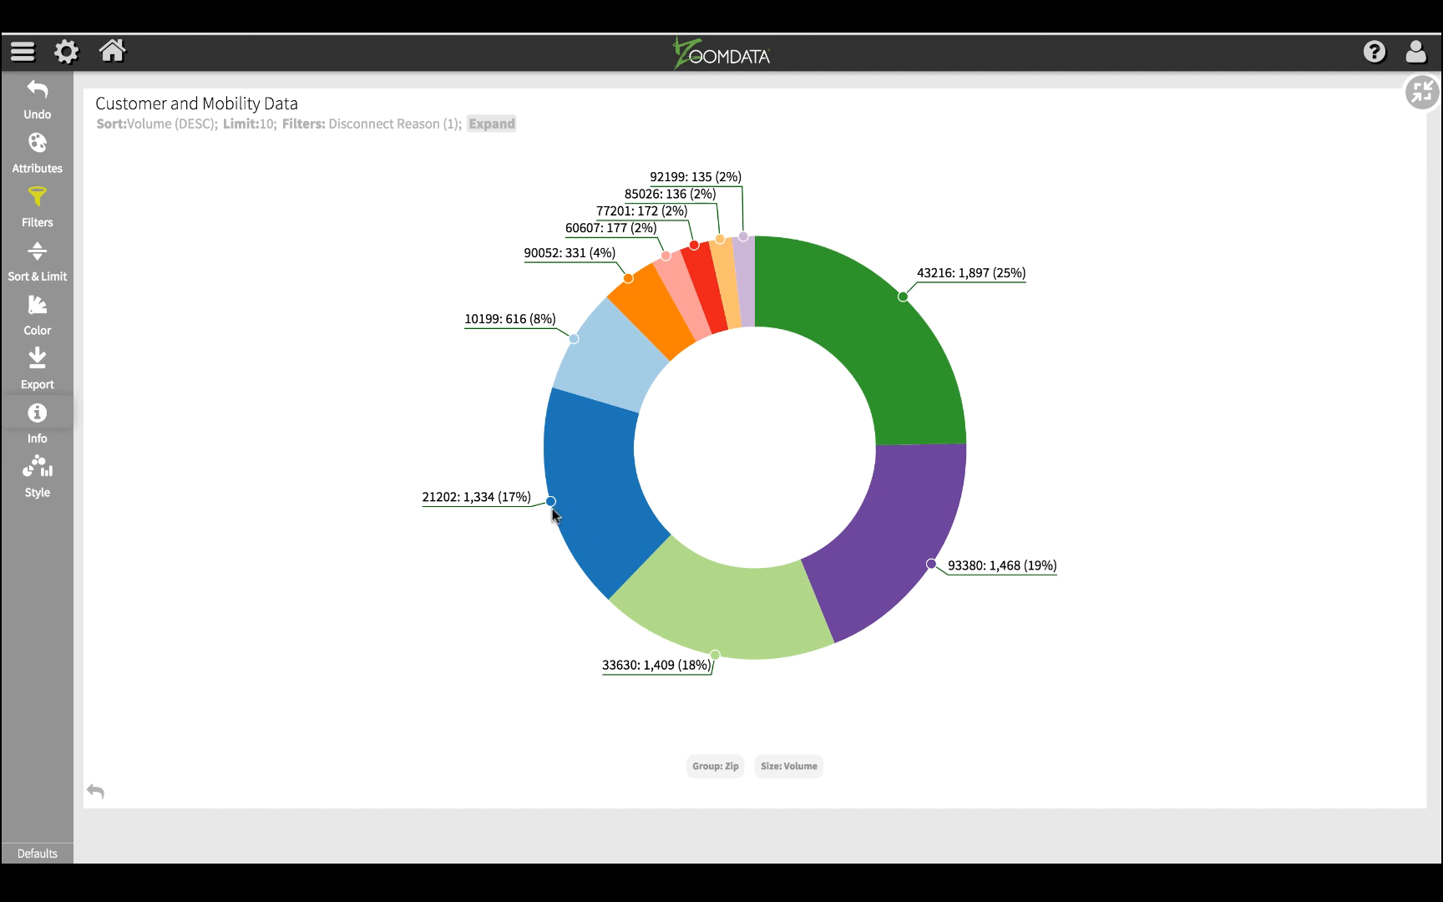
pyautogui.click(65, 482)
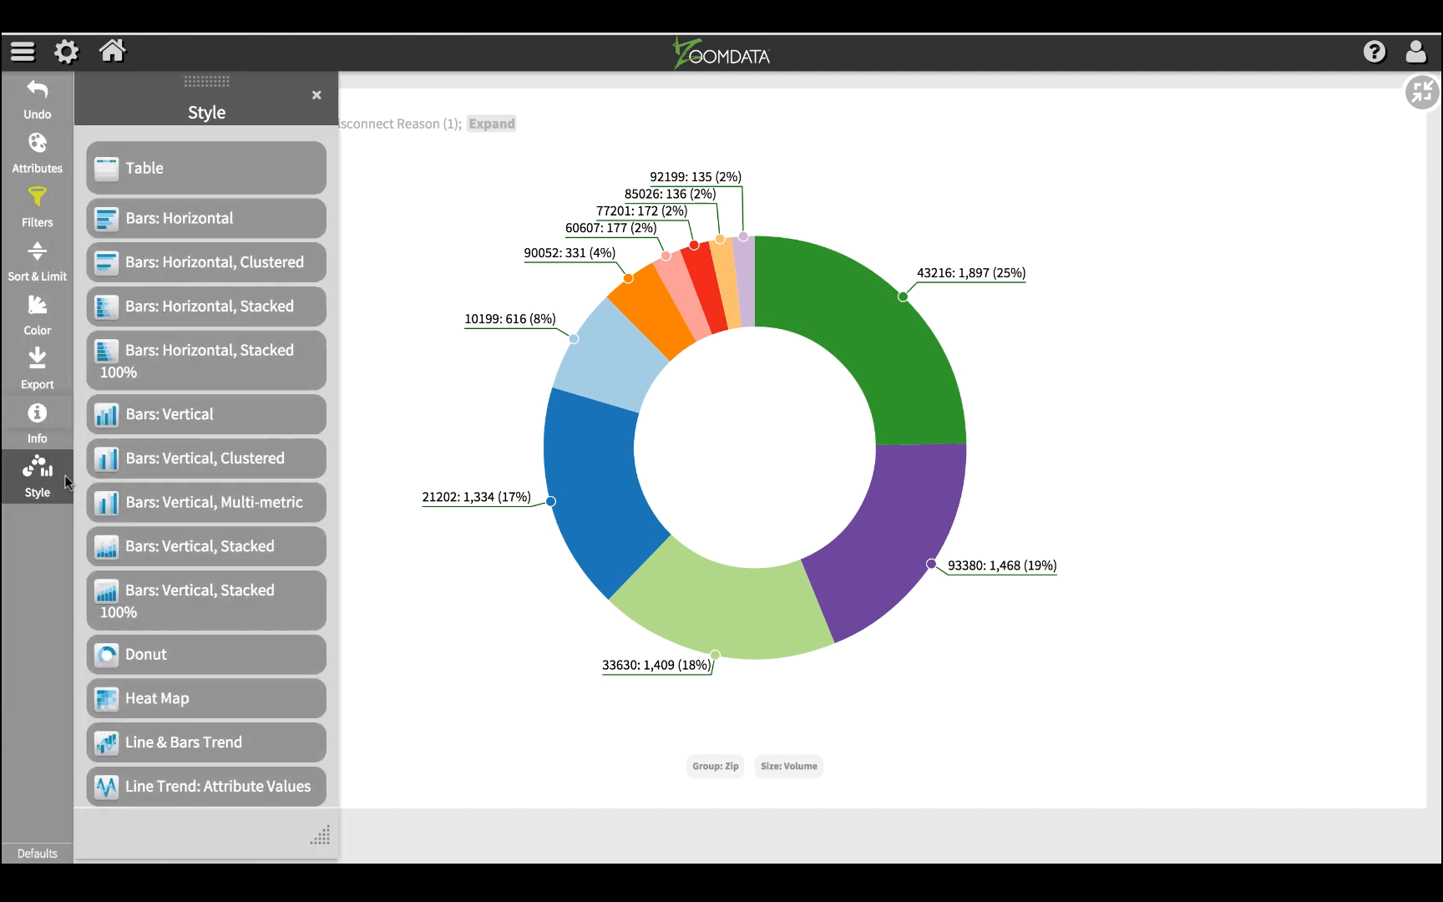
pyautogui.click(178, 193)
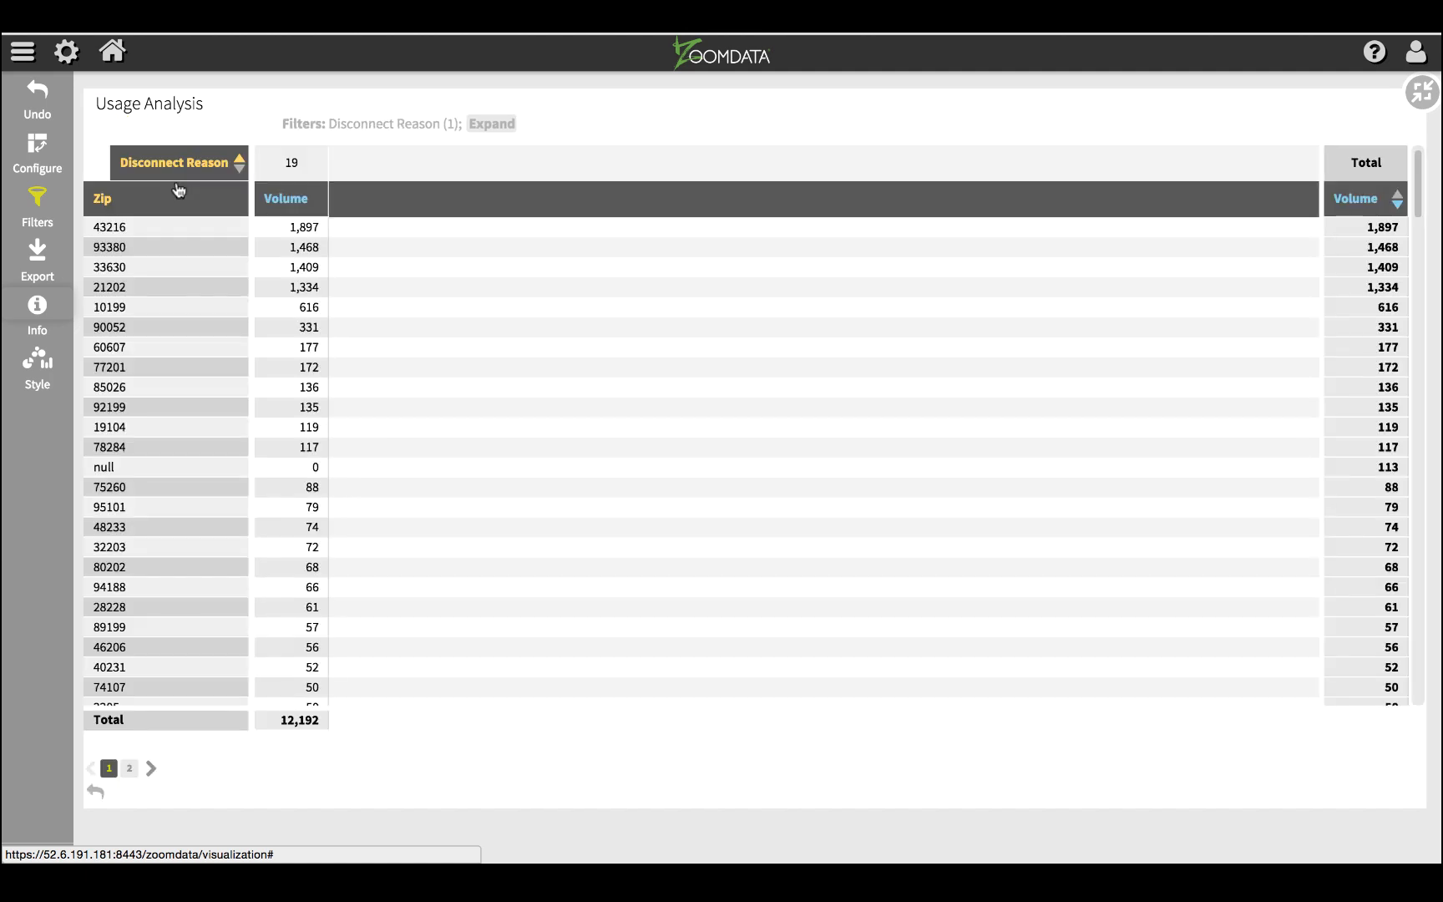
# Step: Add Contract End as a second column attribute of the table, grouped by Month
pyautogui.click(50, 147)
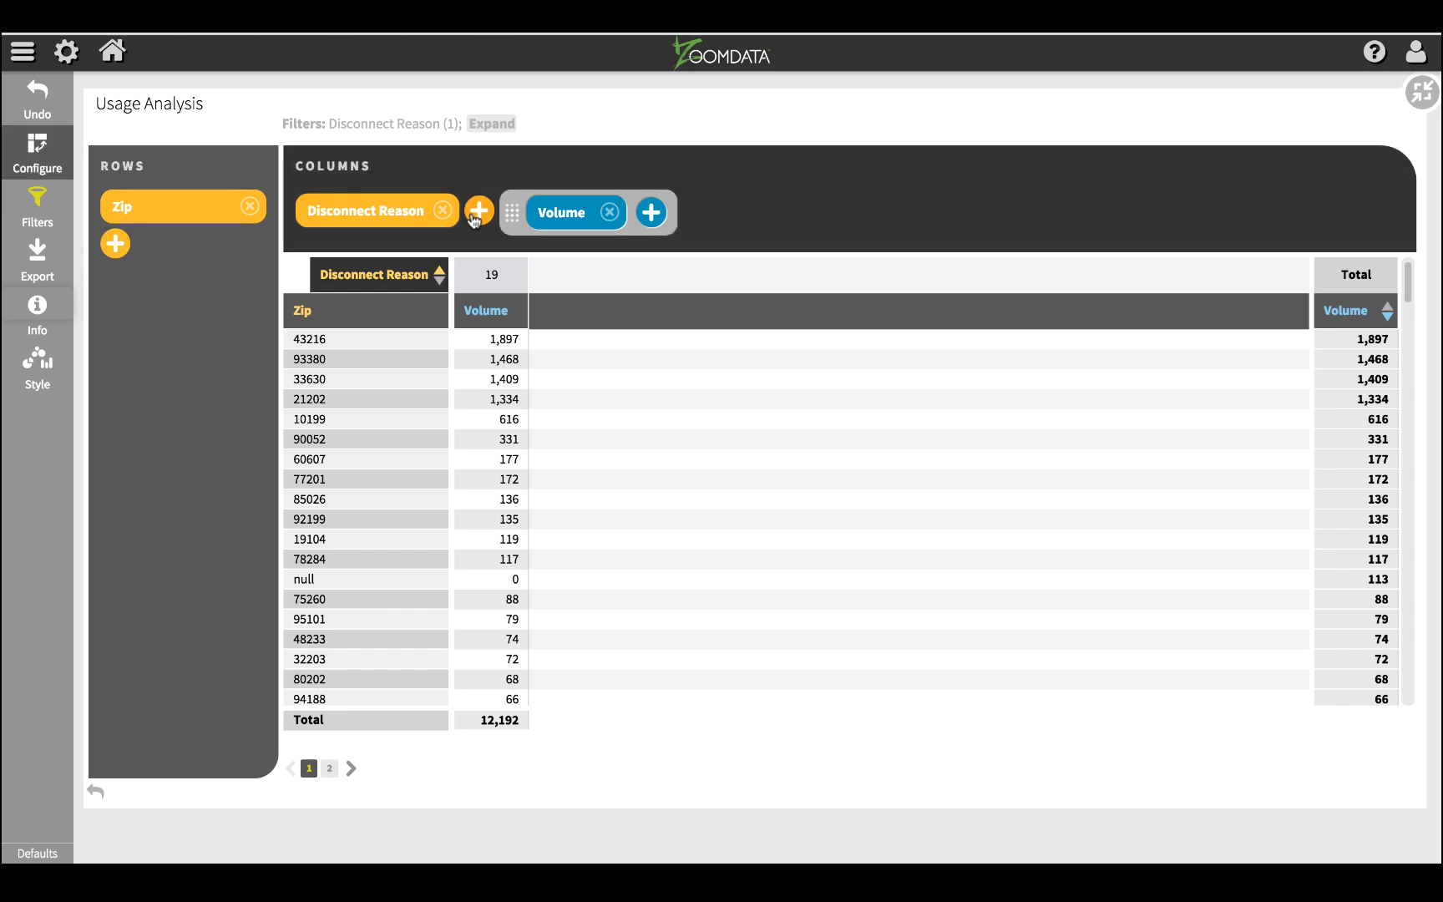
pyautogui.click(476, 214)
pyautogui.scroll(-1, 582, 459)
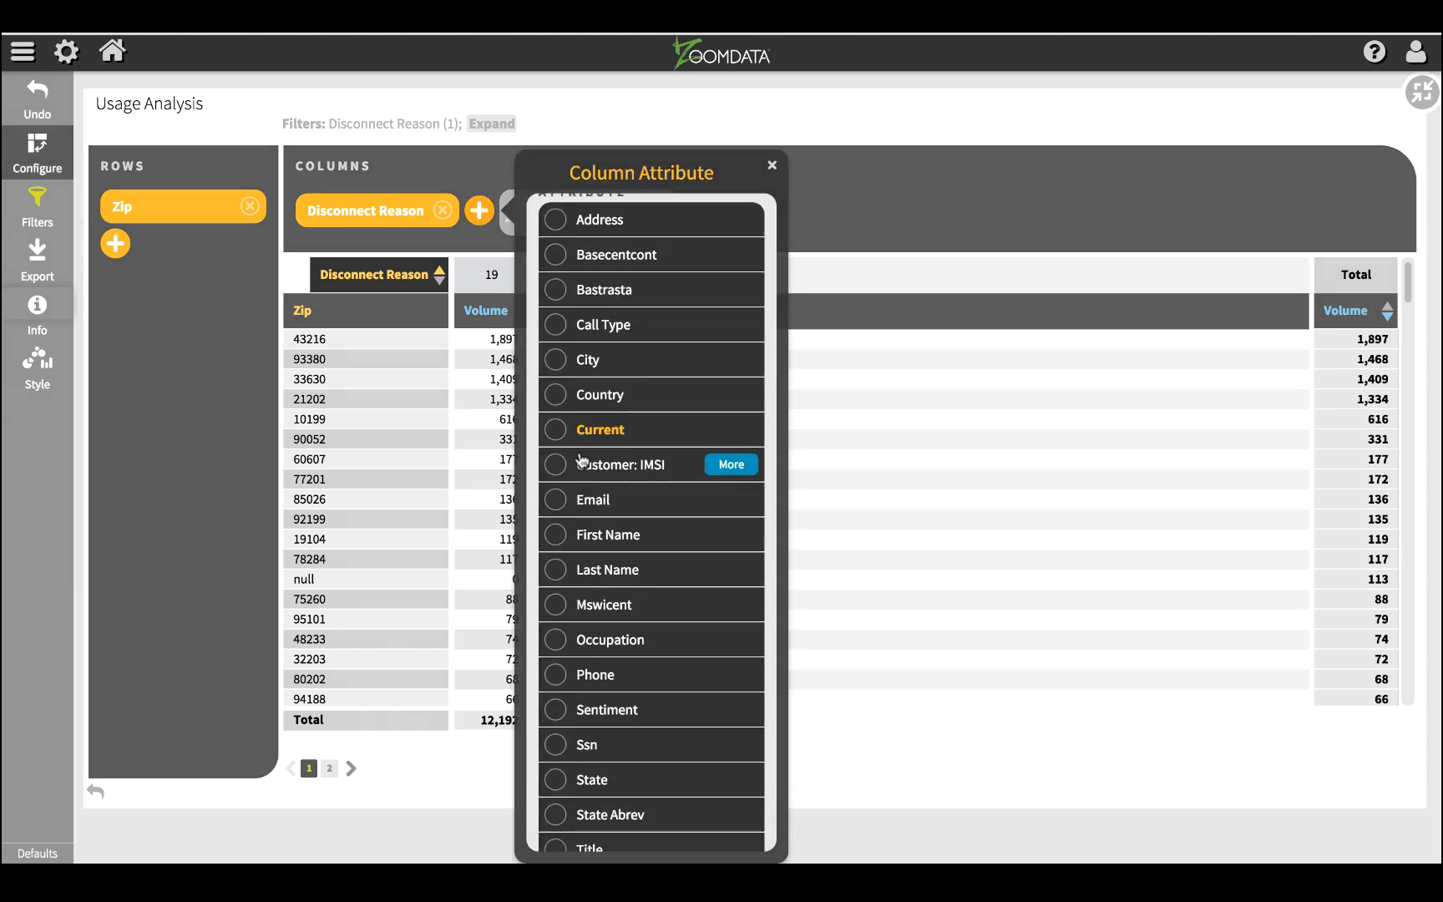
pyautogui.scroll(-4, 582, 459)
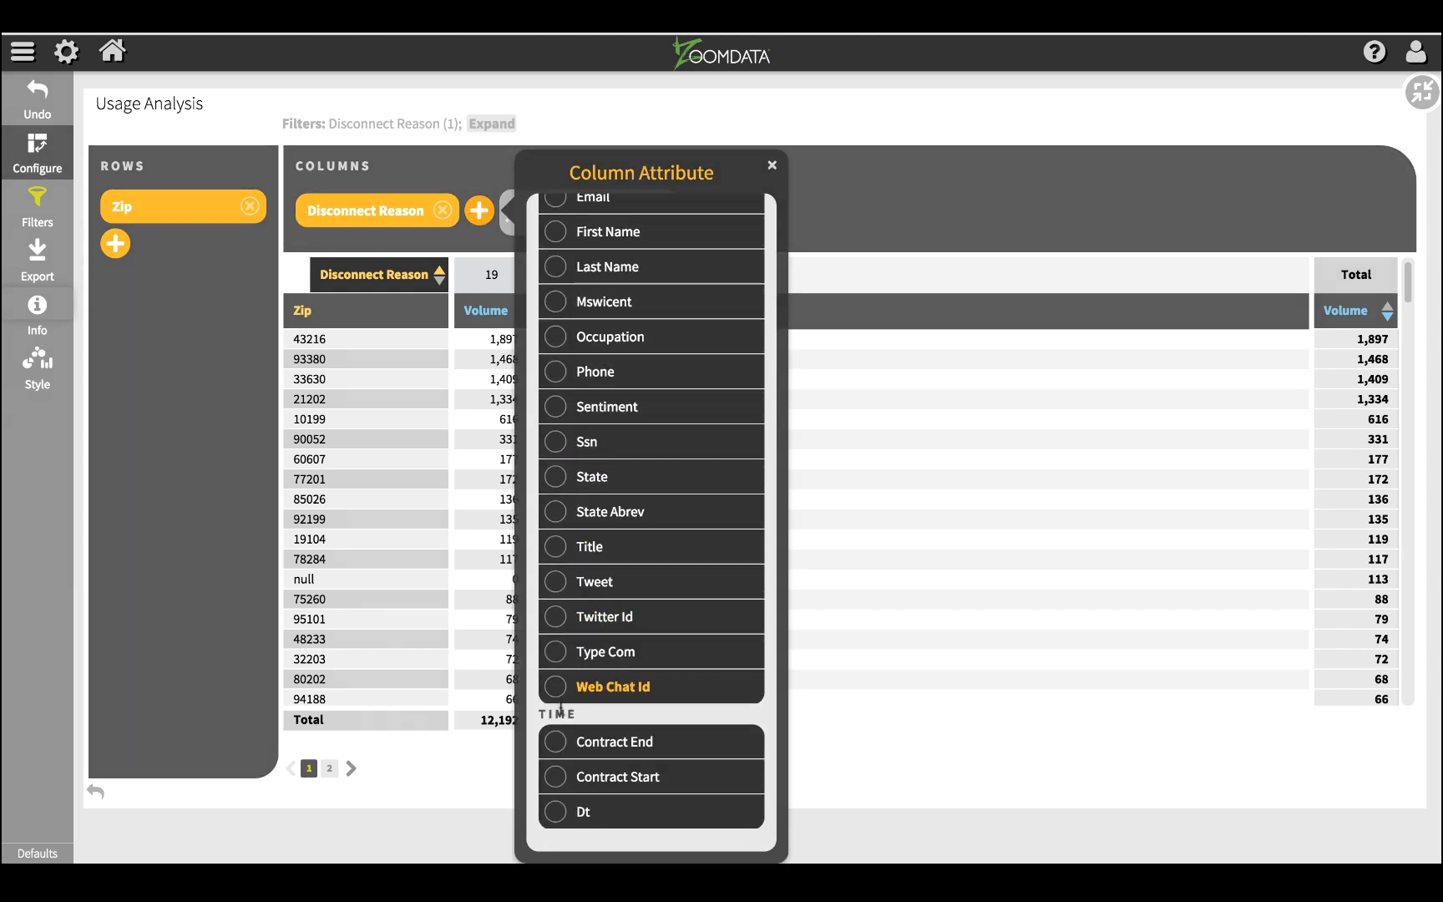
pyautogui.click(550, 743)
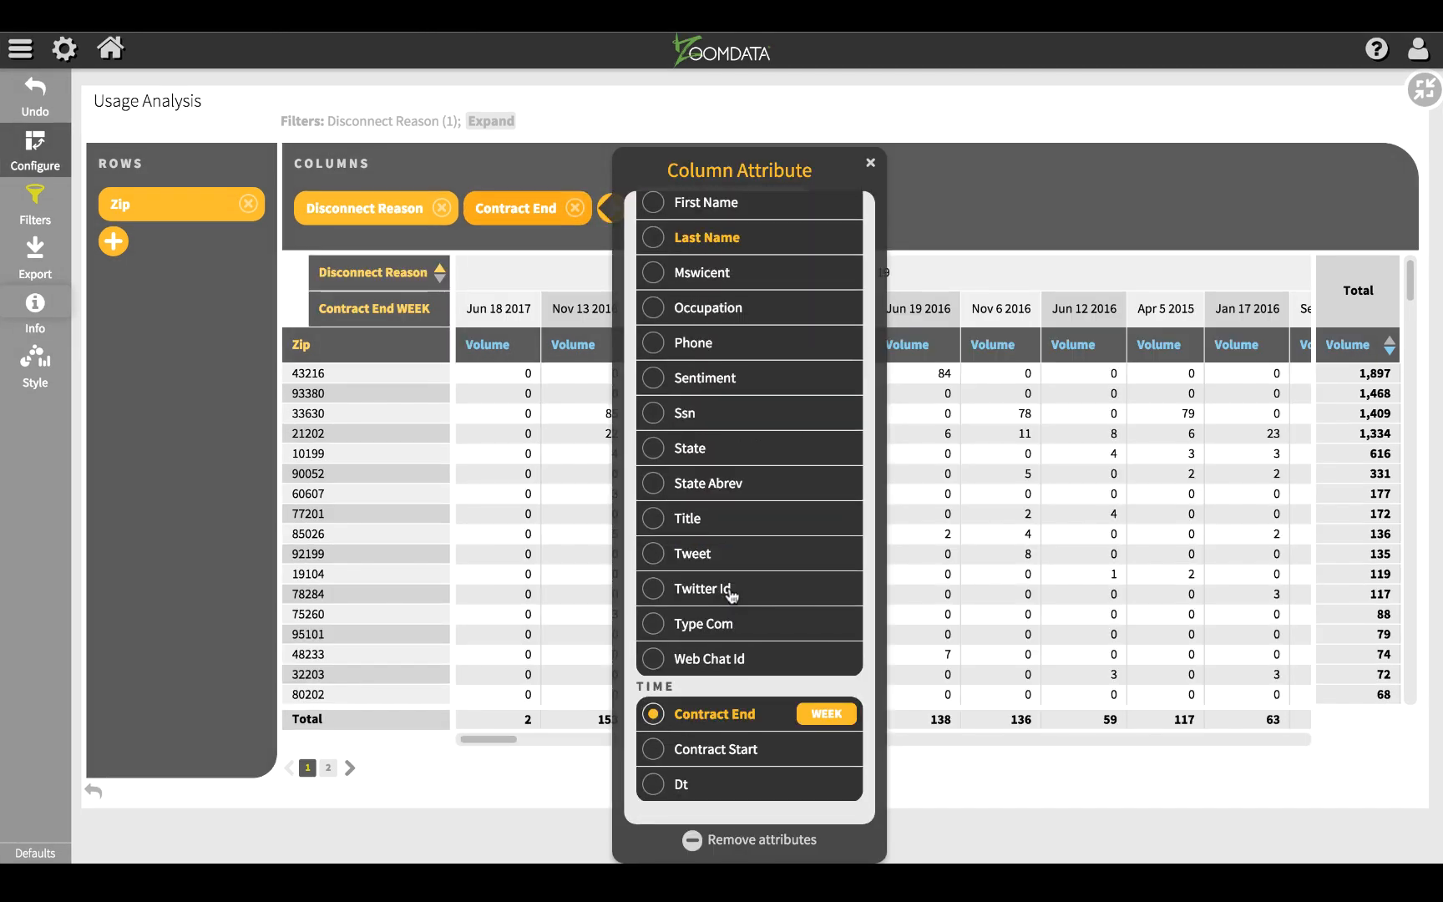
pyautogui.click(826, 713)
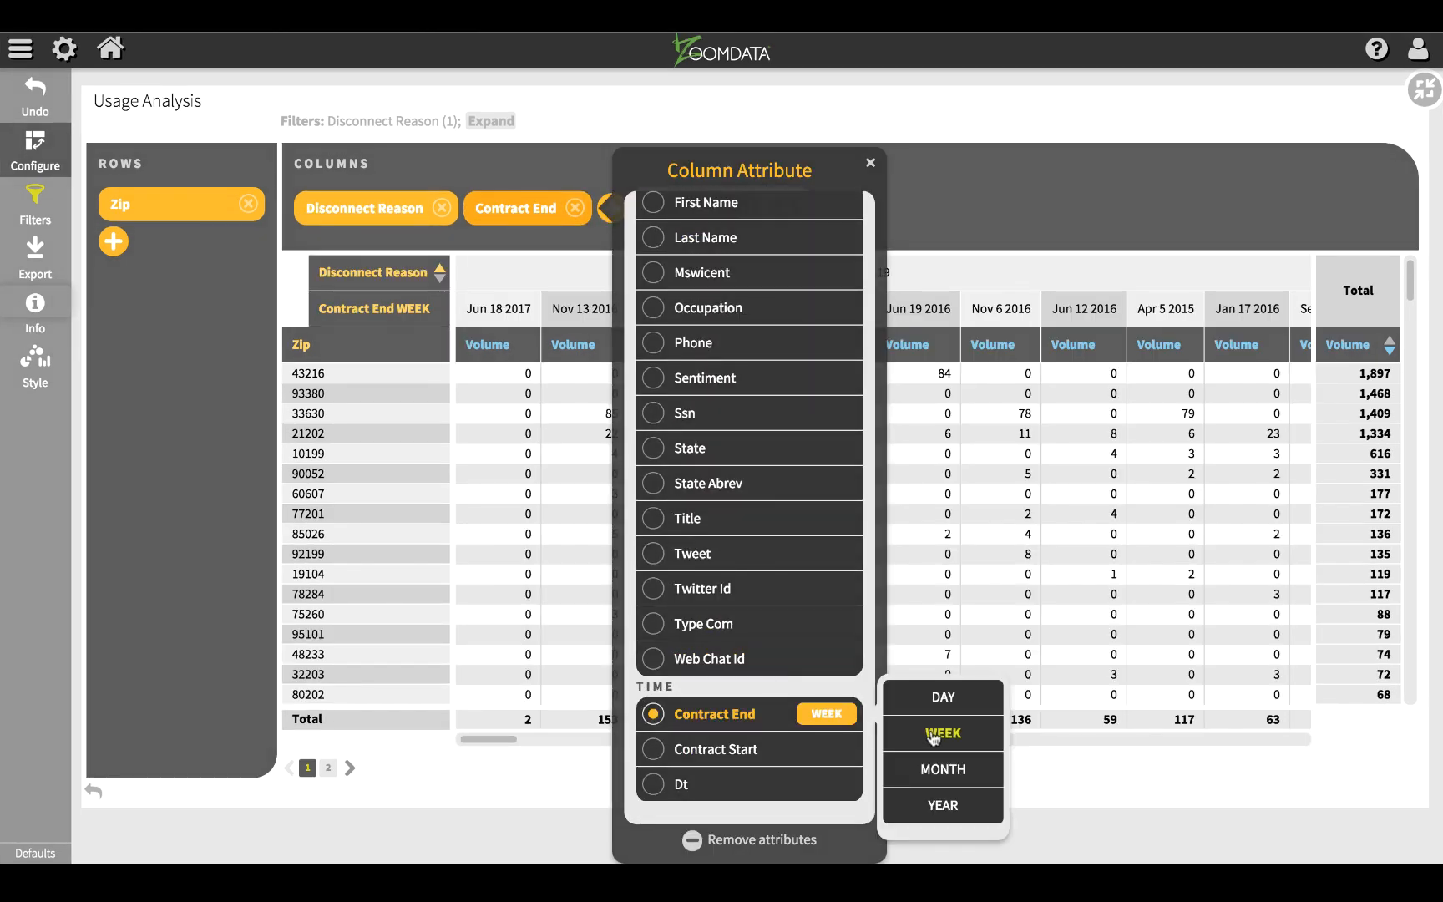
pyautogui.click(938, 766)
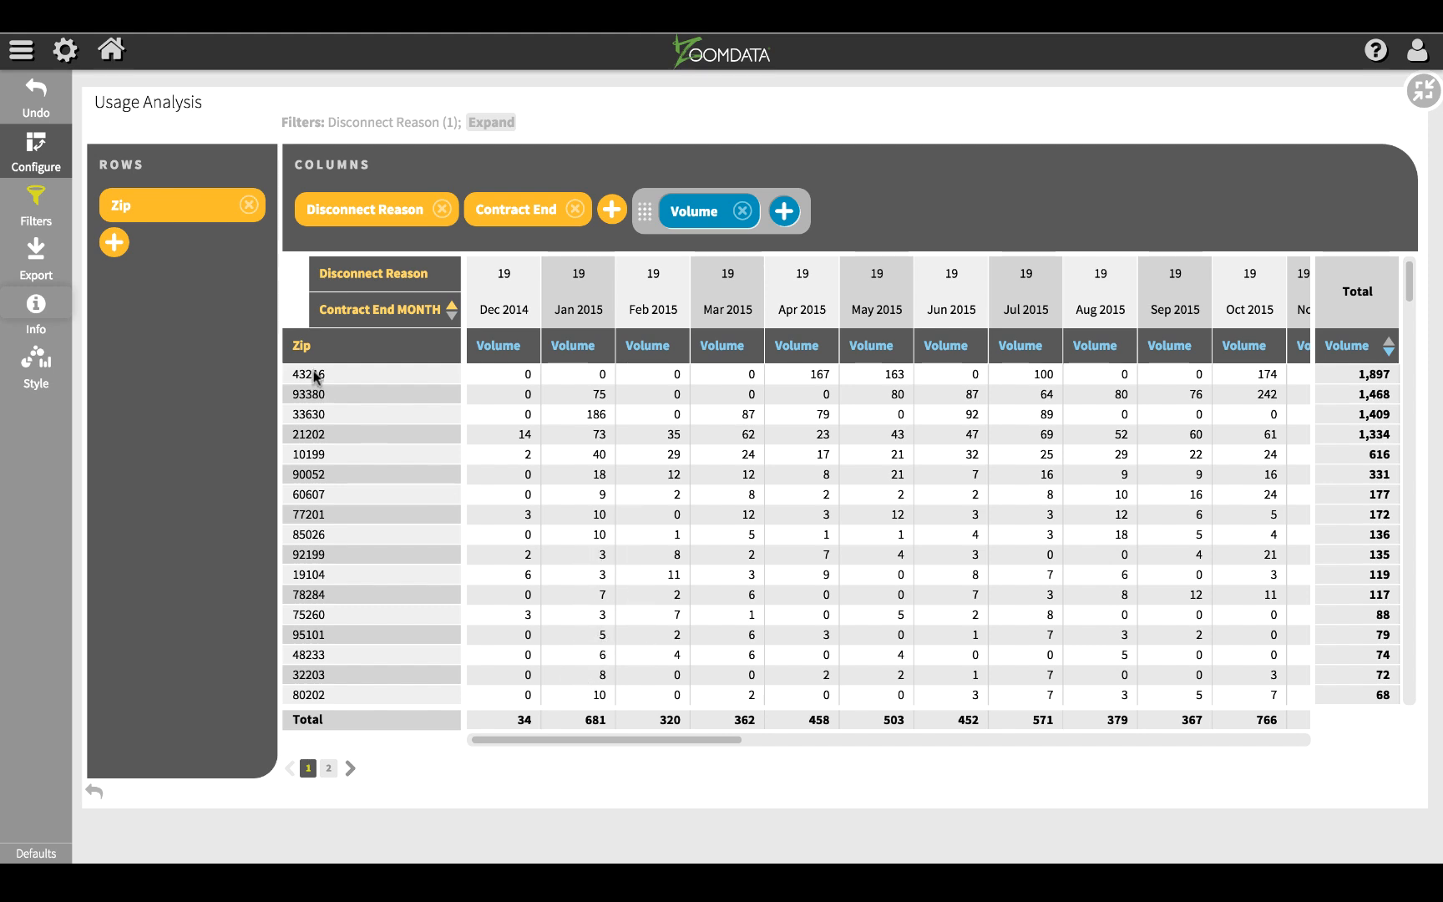
# Step: Add Customer: IMSI and Last Name as row attributes after Zip and close the table configuration
pyautogui.click(115, 245)
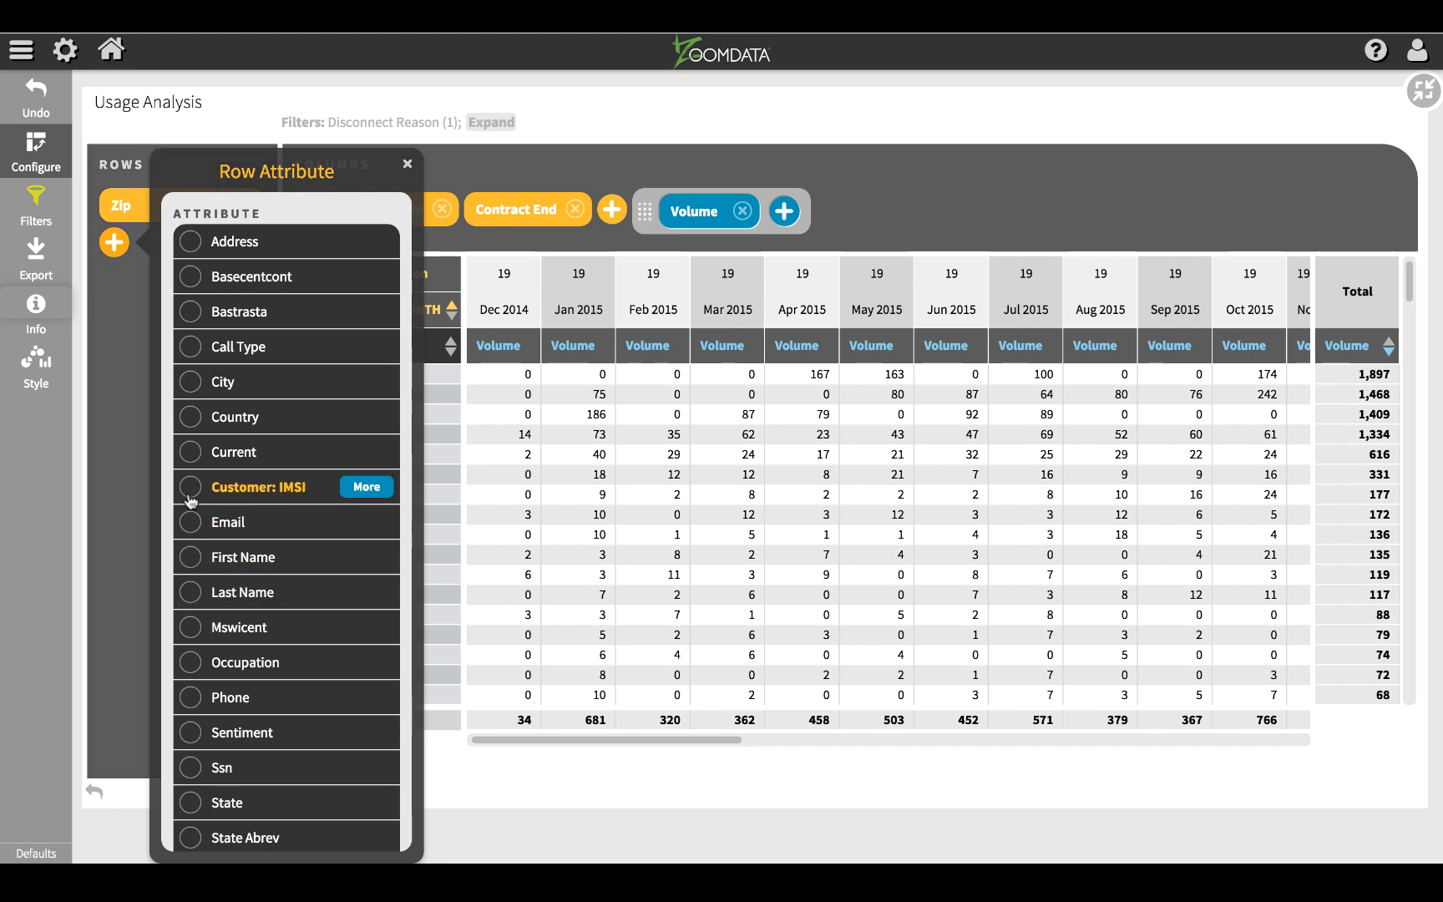
pyautogui.click(191, 488)
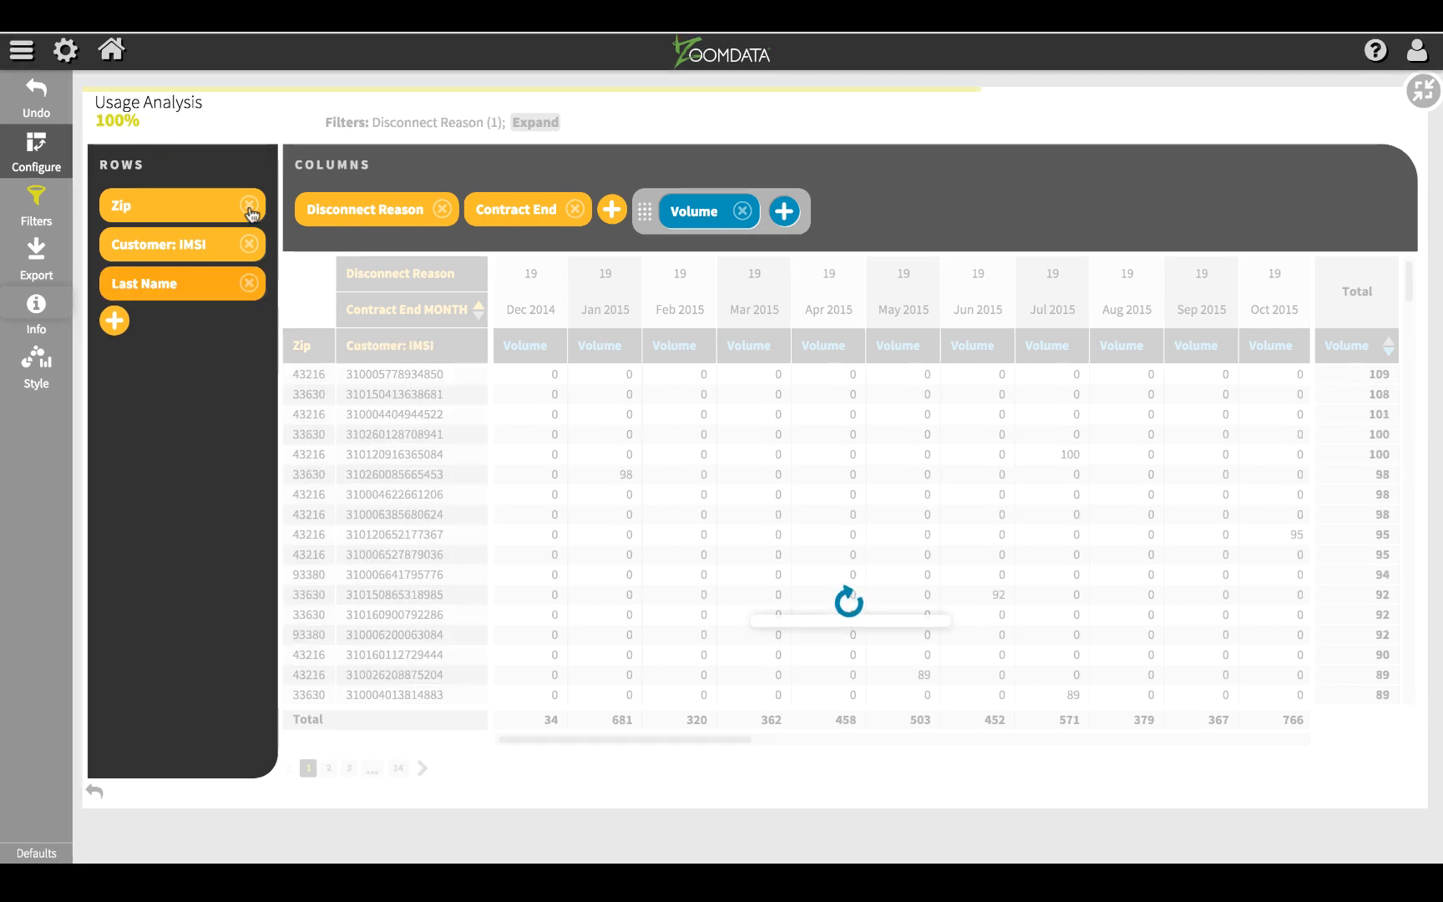
pyautogui.click(45, 142)
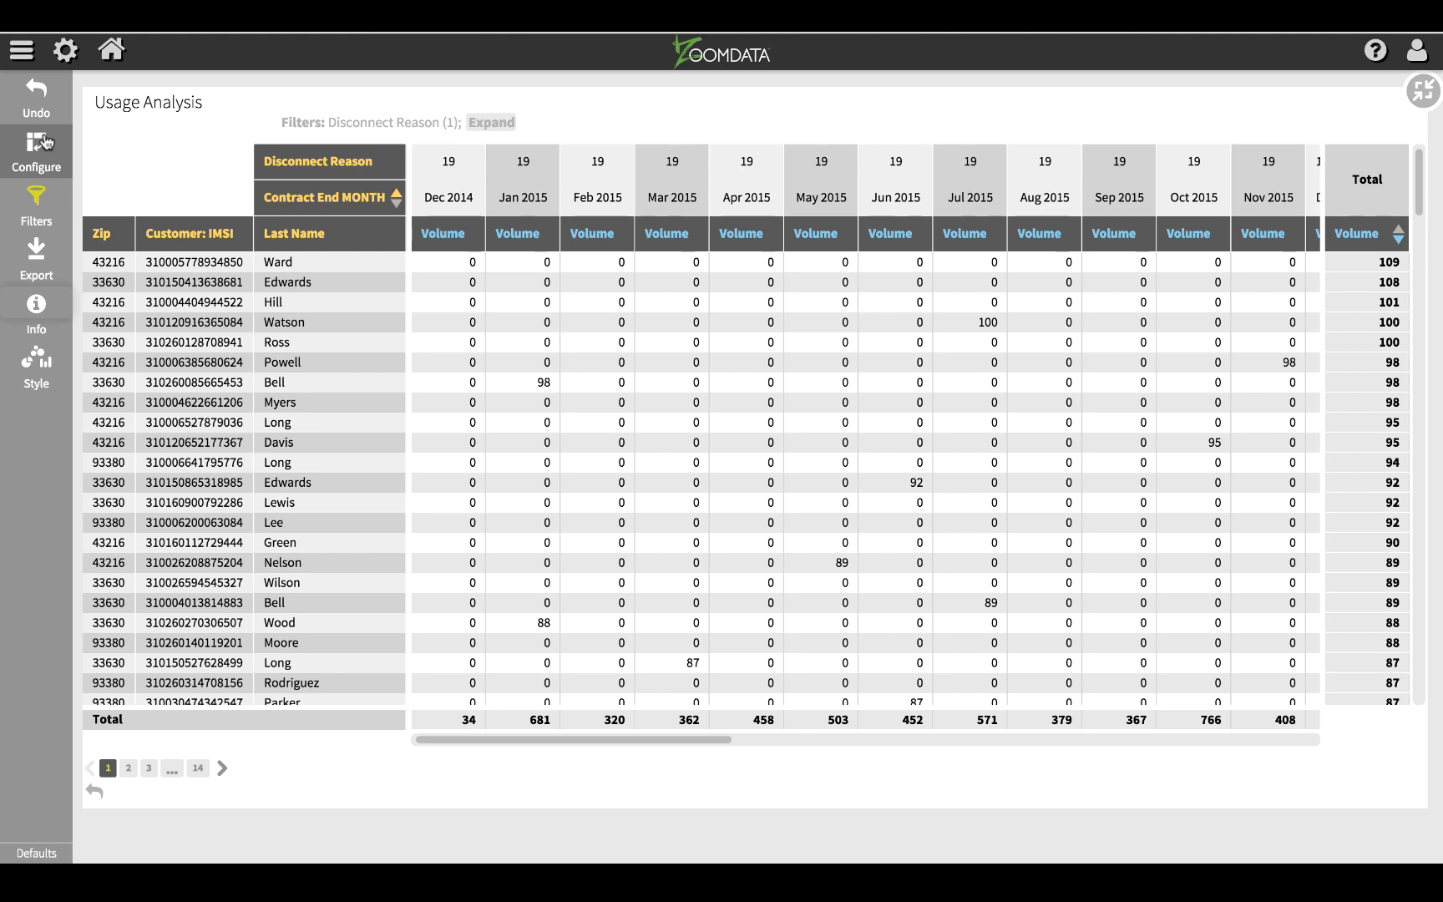
# Step: Export the Usage Analysis table to Excel and restore it to its dashboard size
pyautogui.click(30, 255)
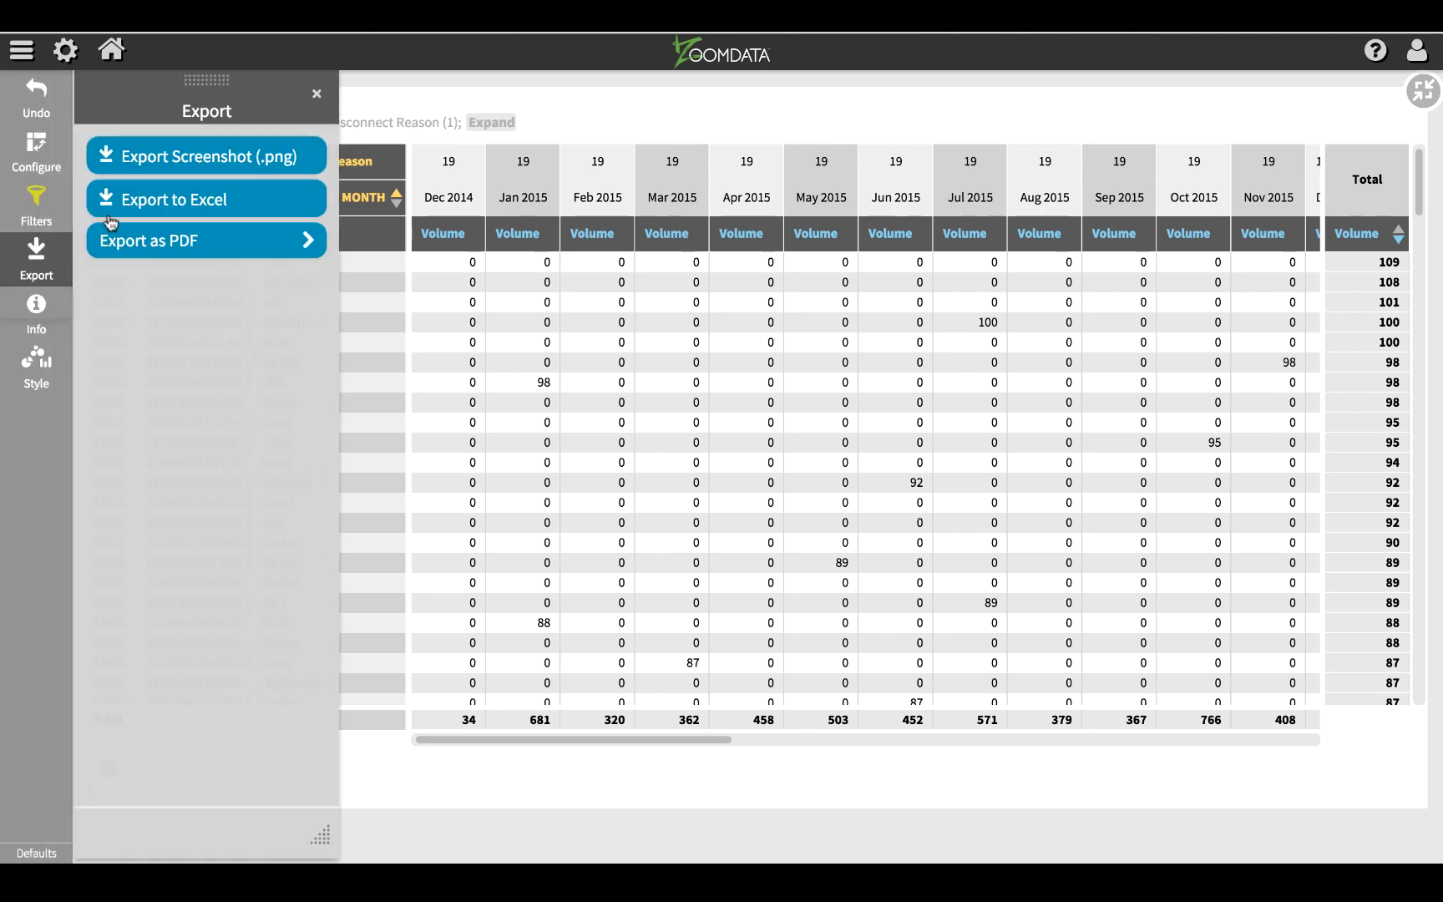
pyautogui.click(129, 204)
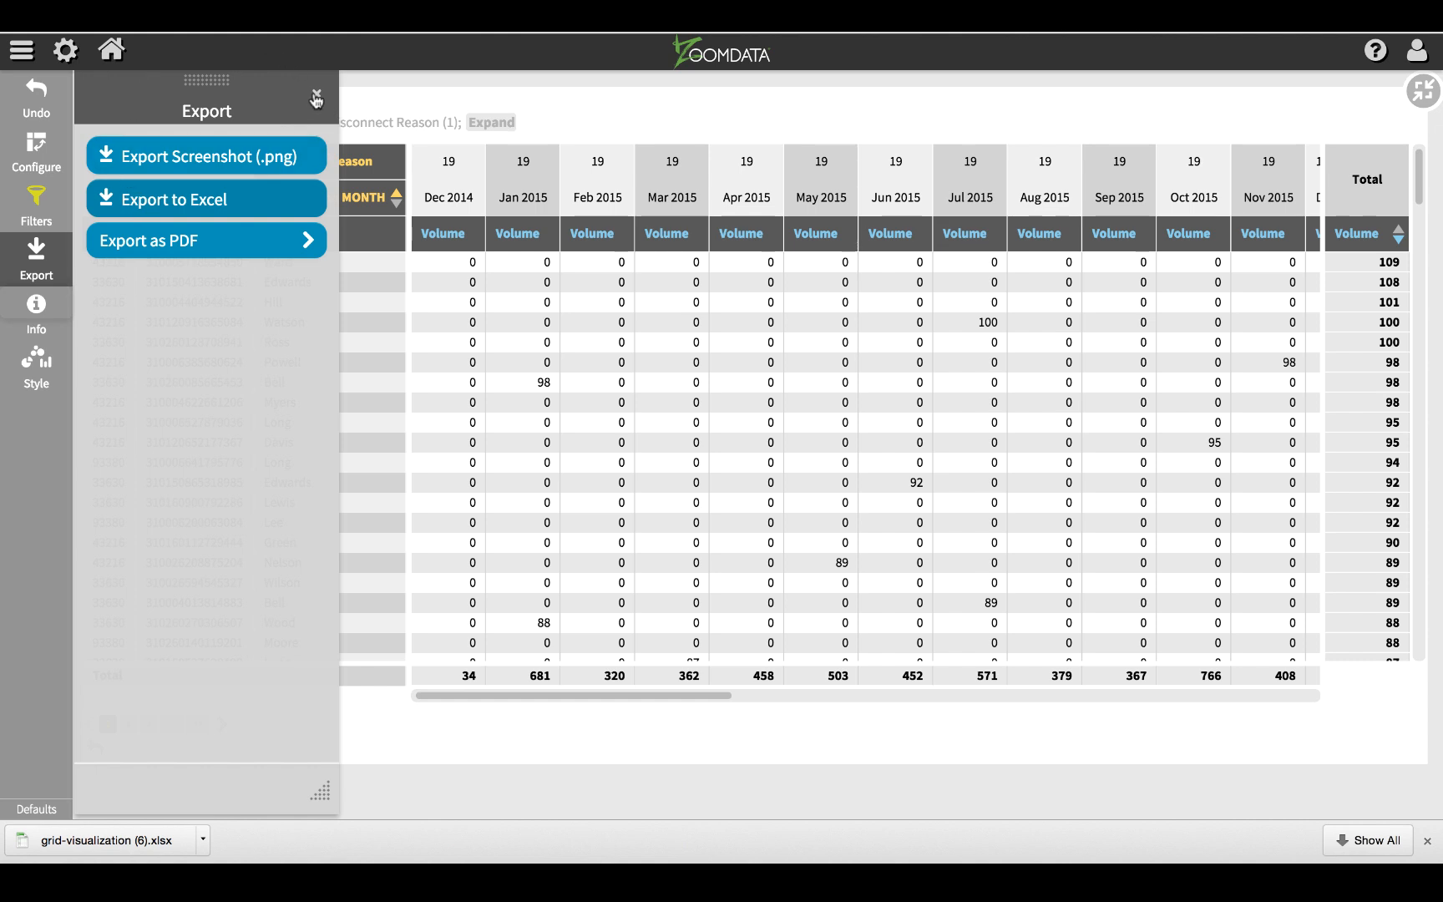
pyautogui.click(316, 97)
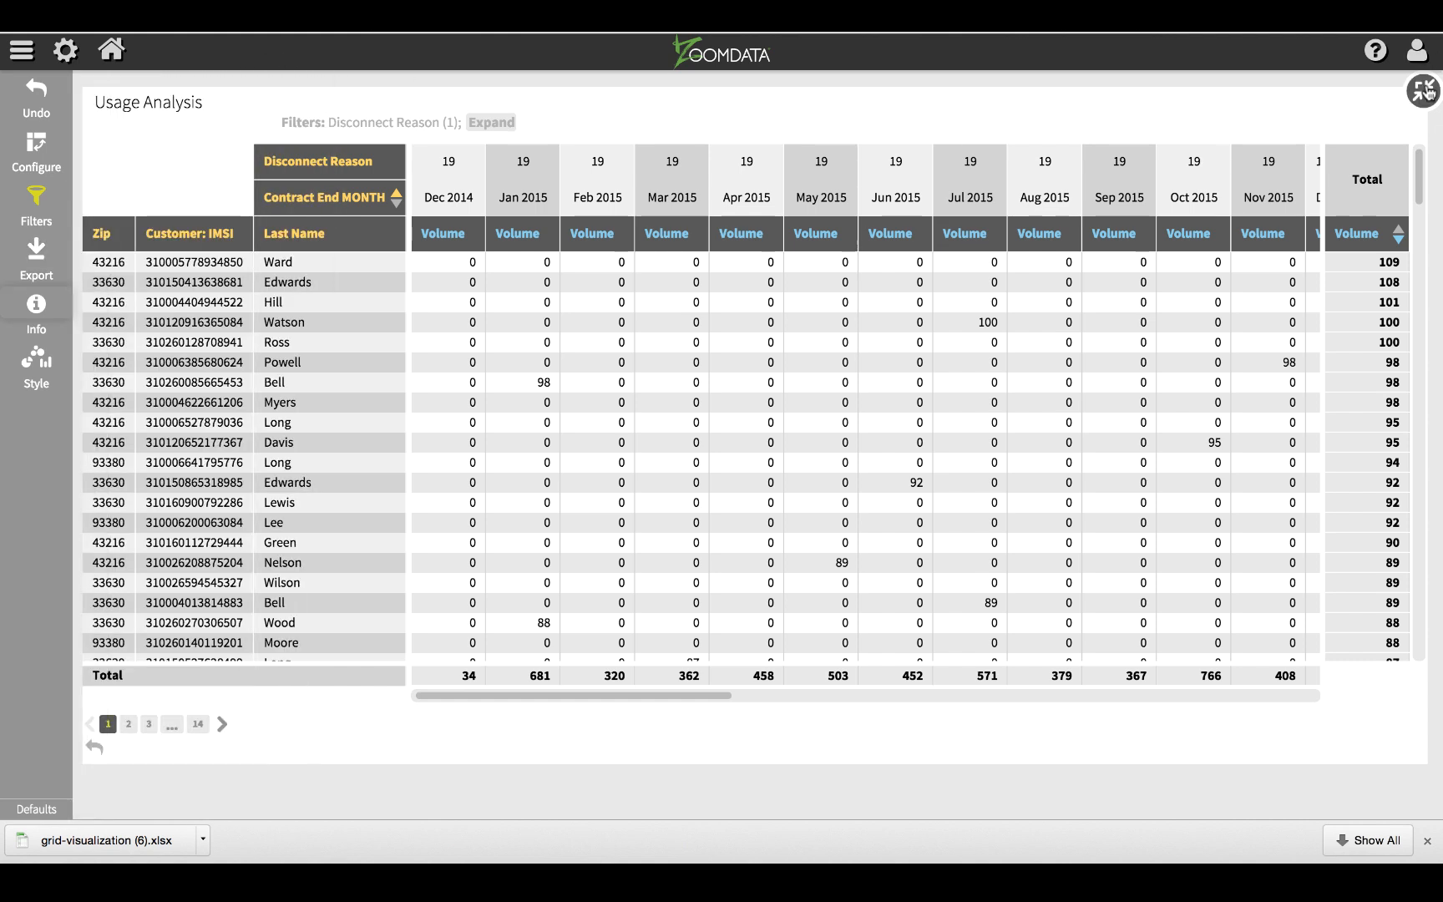
pyautogui.click(1425, 92)
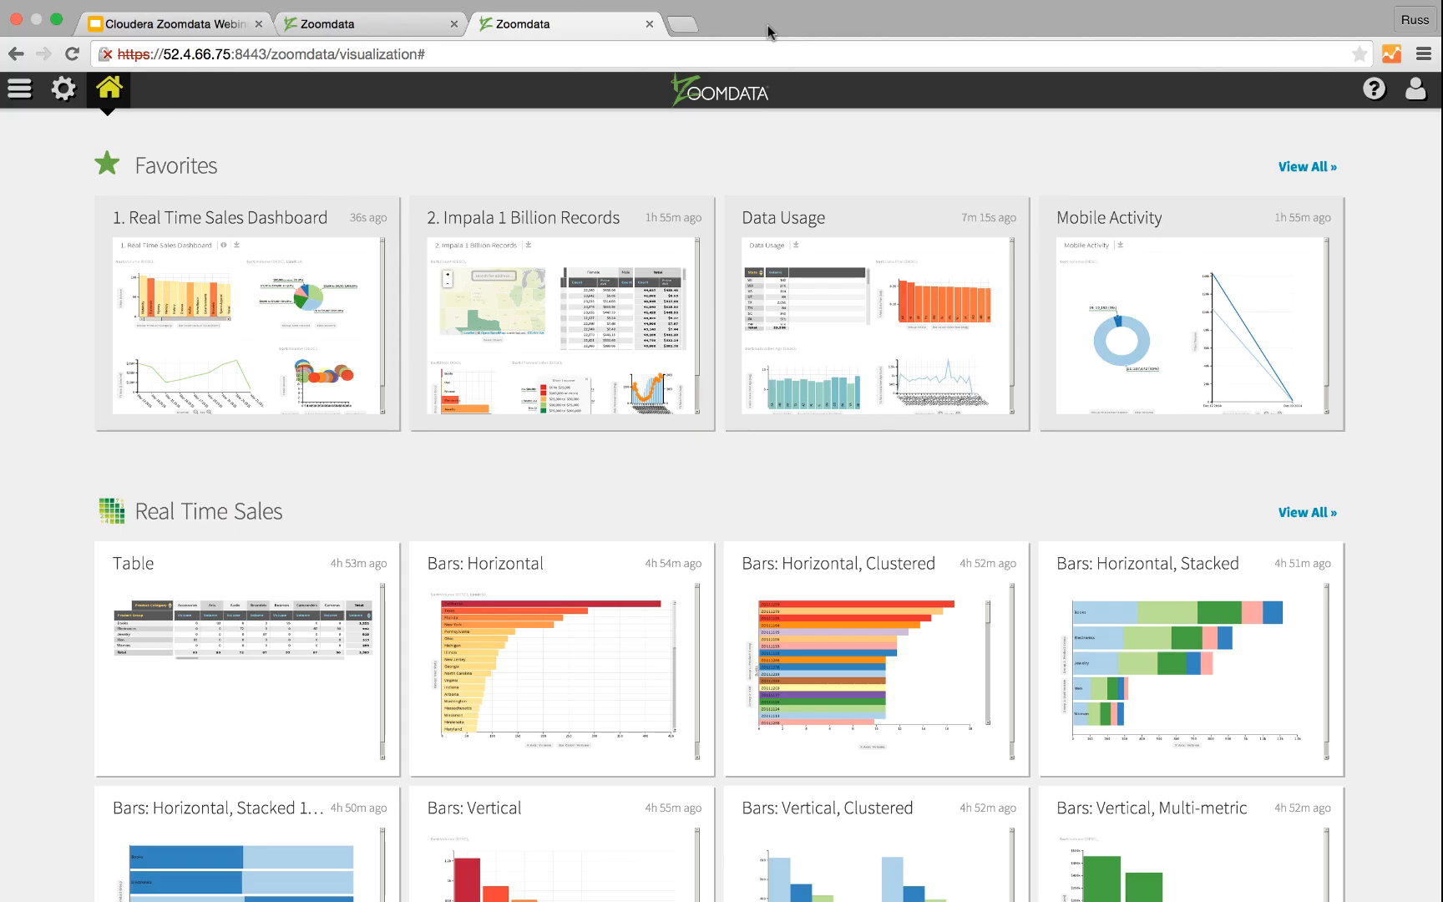
# Step: Open the Data Usage dashboard from the favorites and group its maximized Data Plan bar chart by Occupation, then restore the chart
pyautogui.click(828, 310)
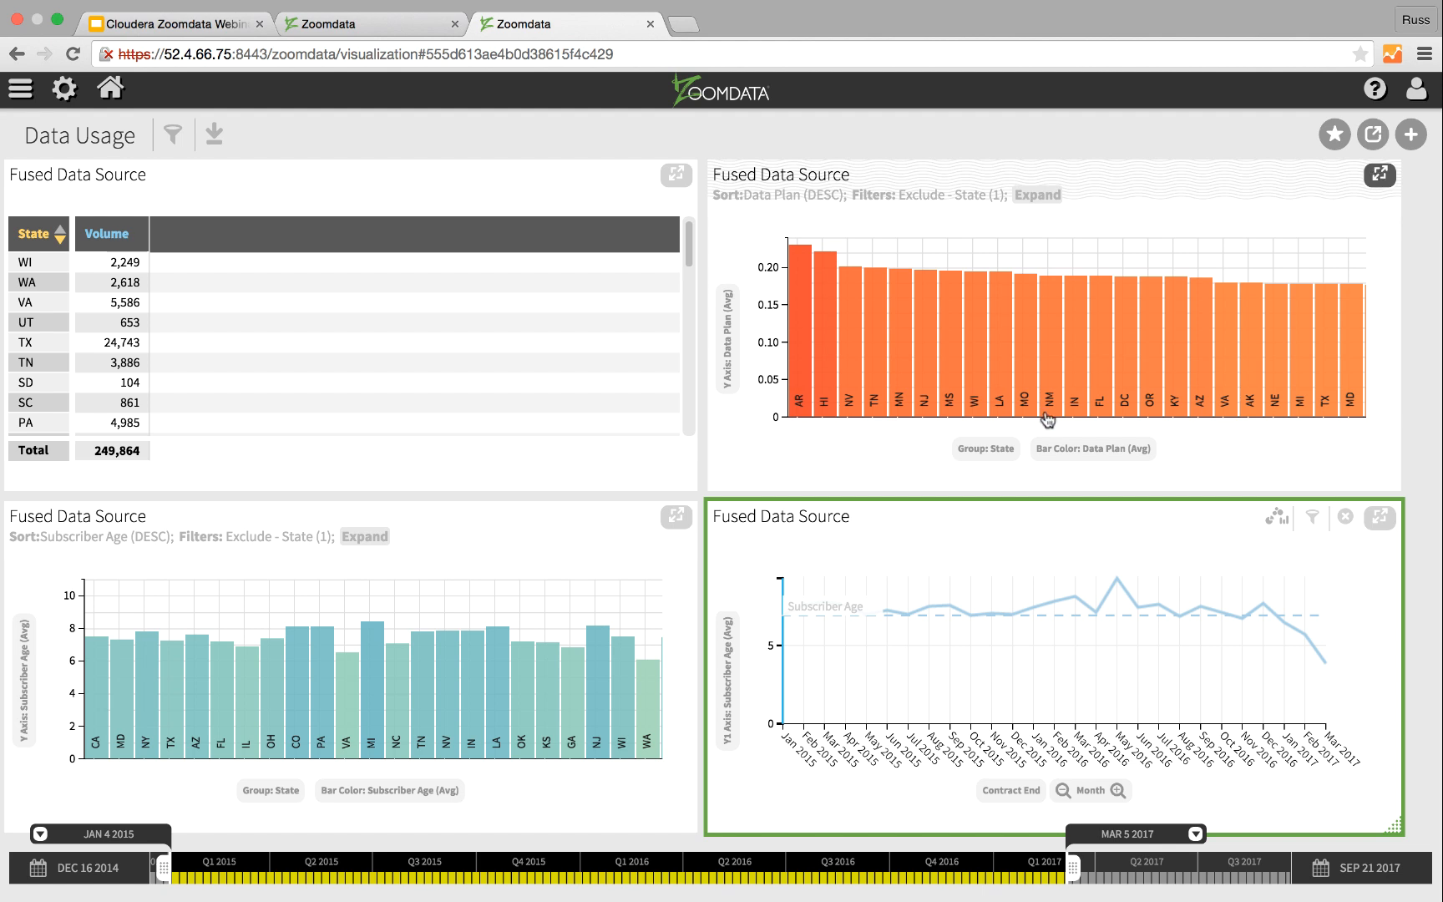
pyautogui.click(969, 454)
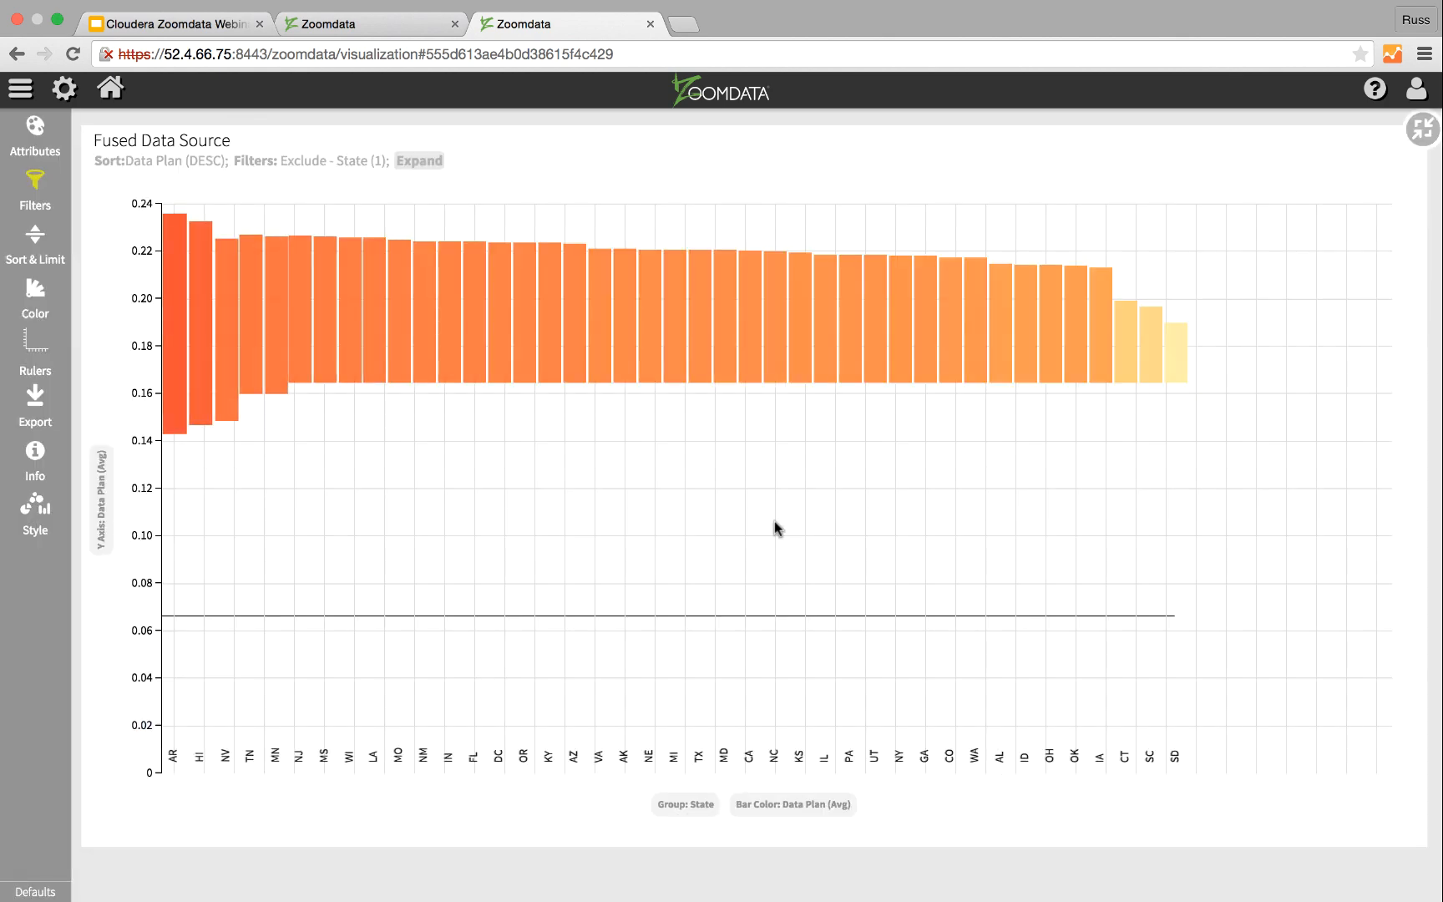
pyautogui.click(675, 806)
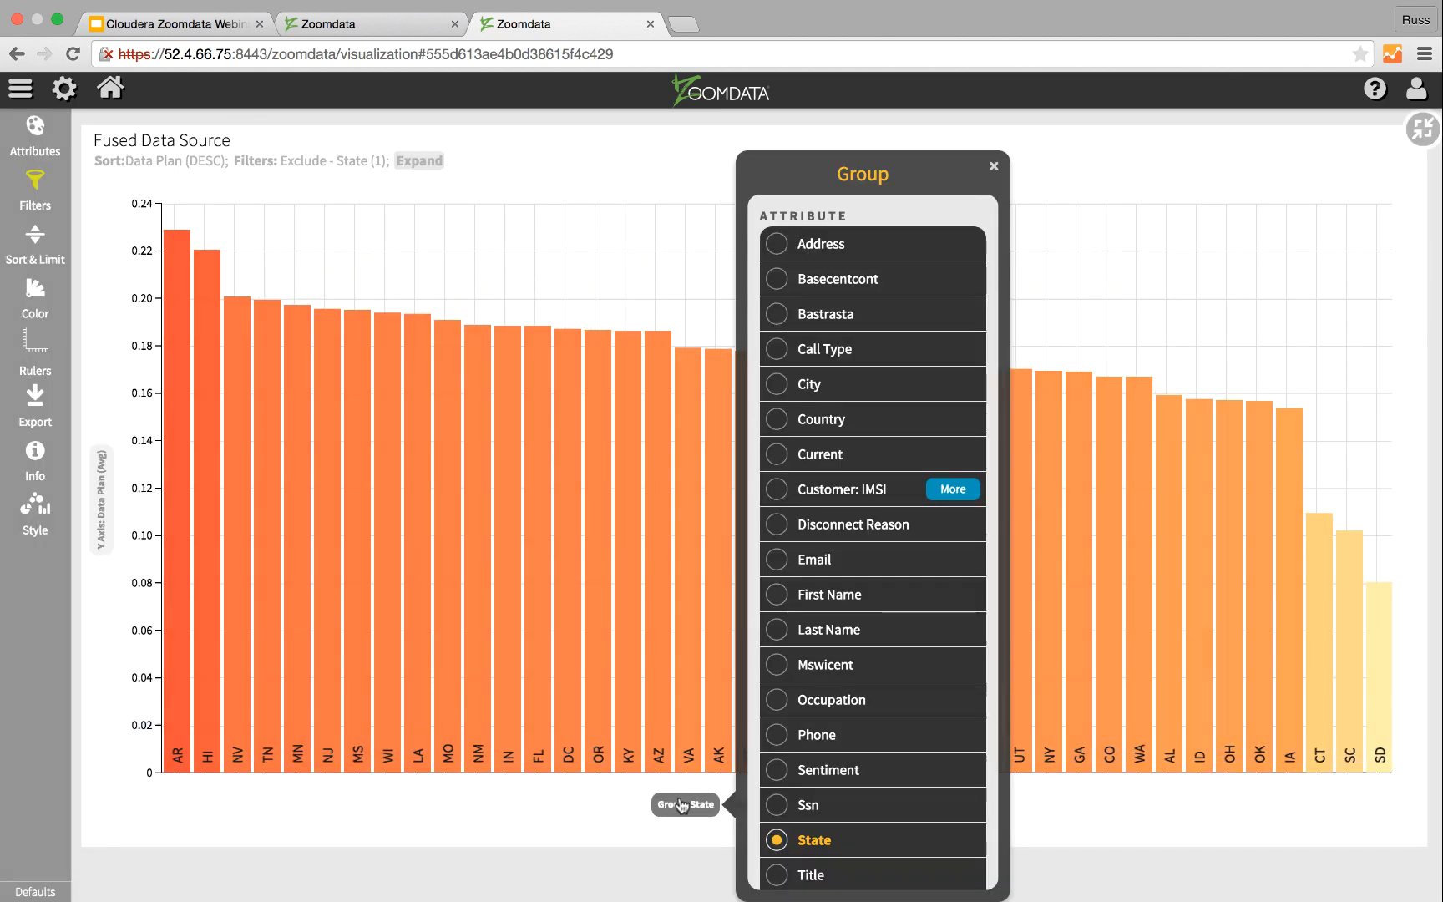
pyautogui.click(776, 701)
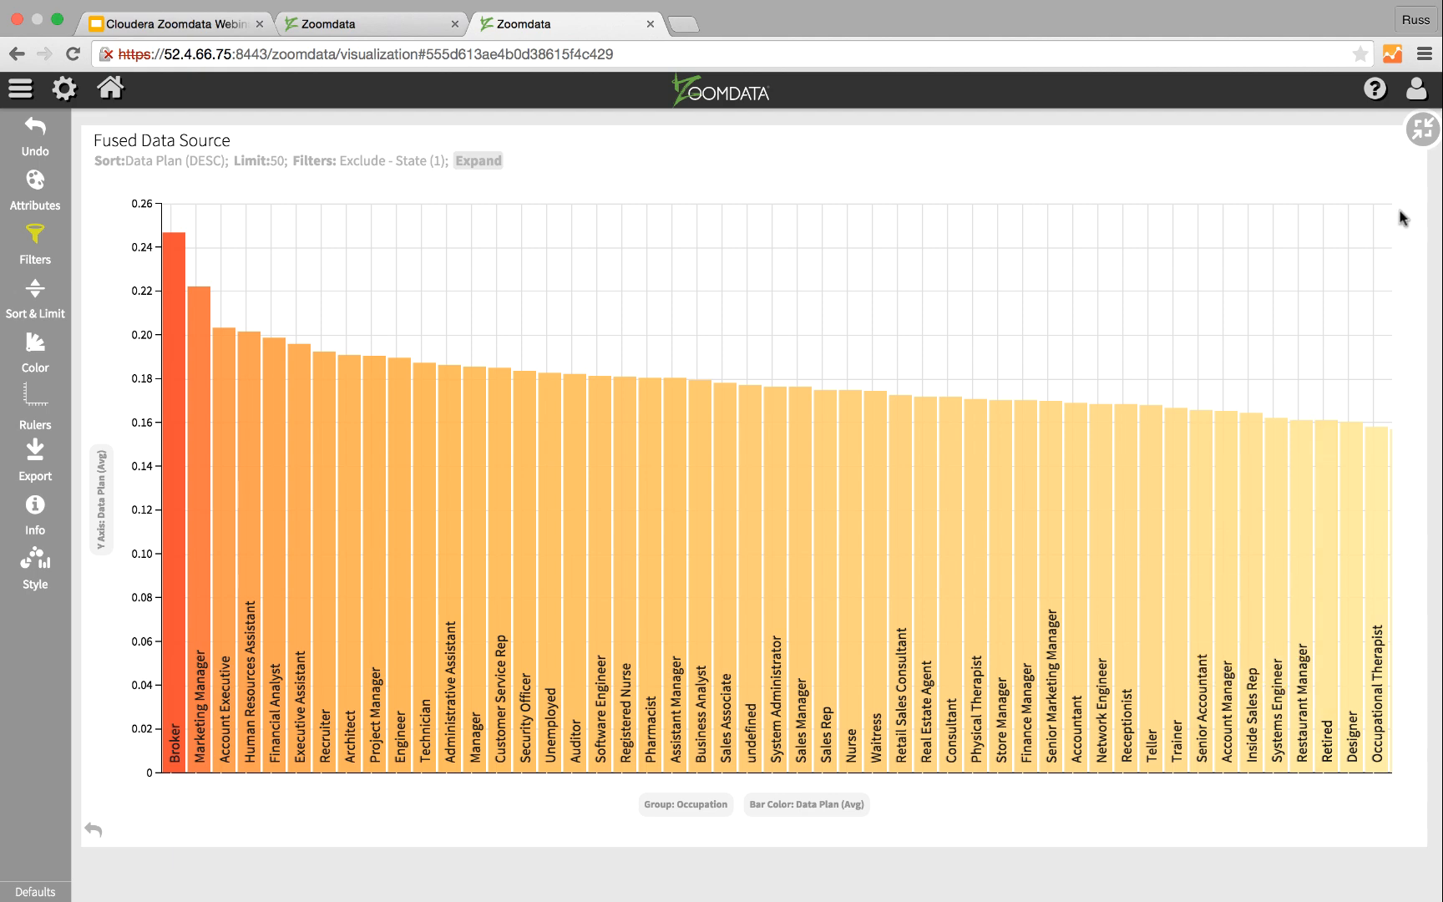
pyautogui.click(1411, 136)
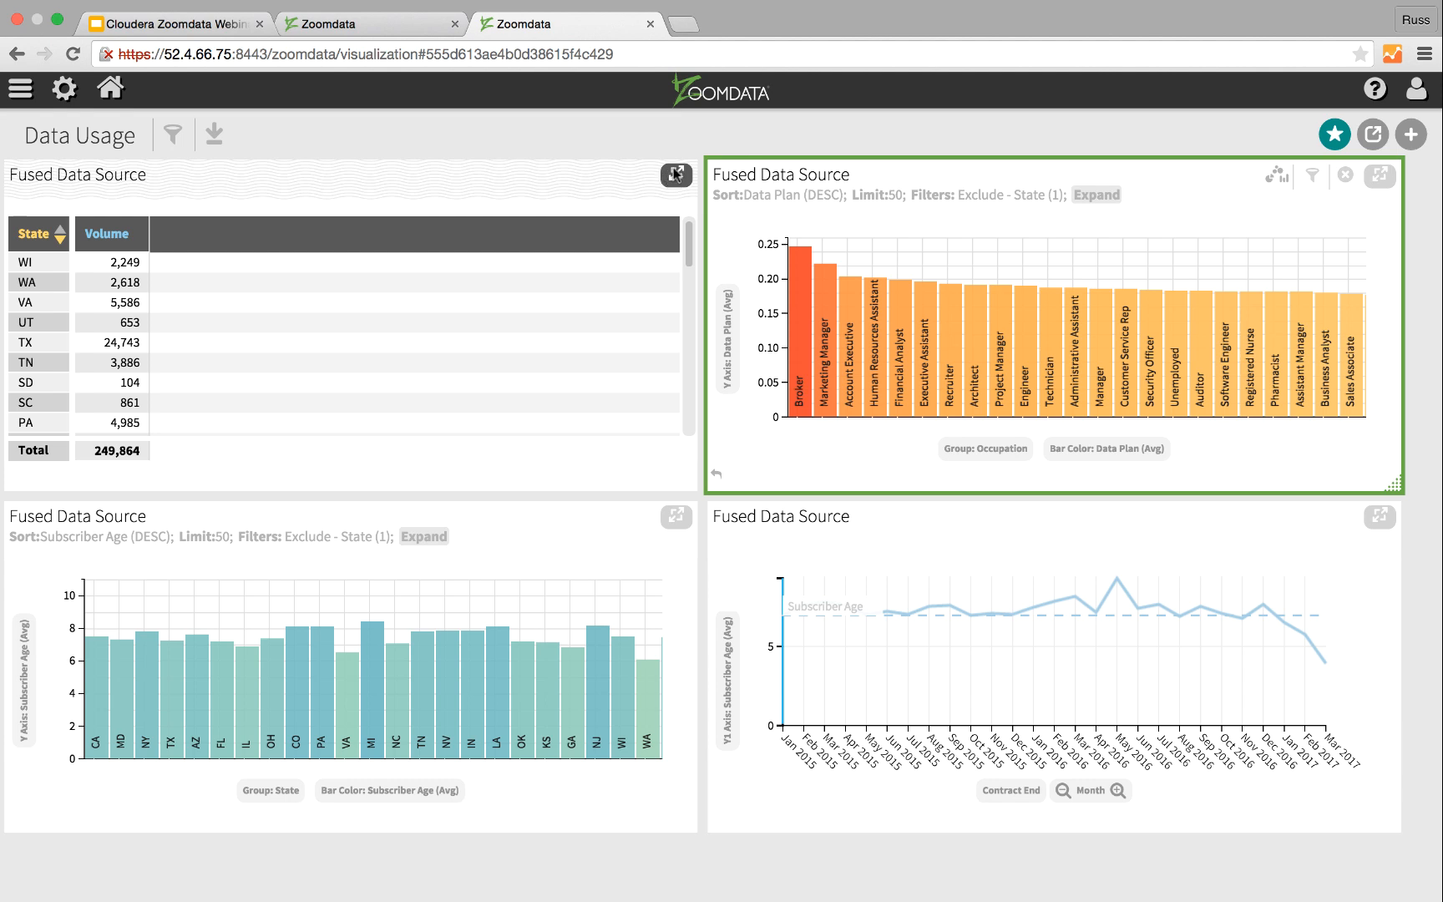
# Step: Maximize the State table of the Data Usage dashboard and add Data Plan as a second metric, aggregated as Avg
pyautogui.click(676, 173)
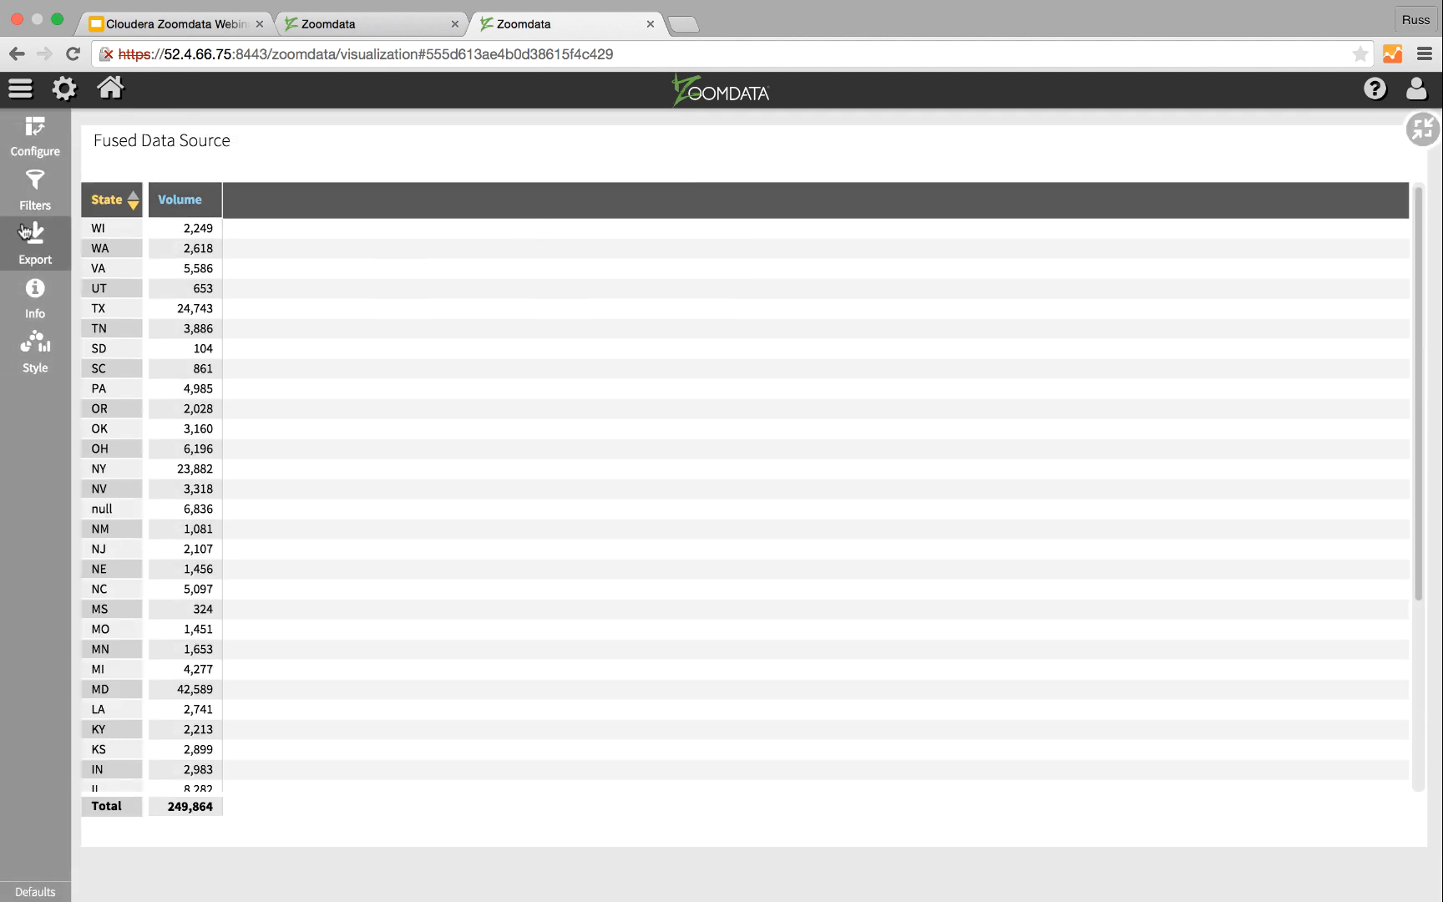
pyautogui.click(36, 130)
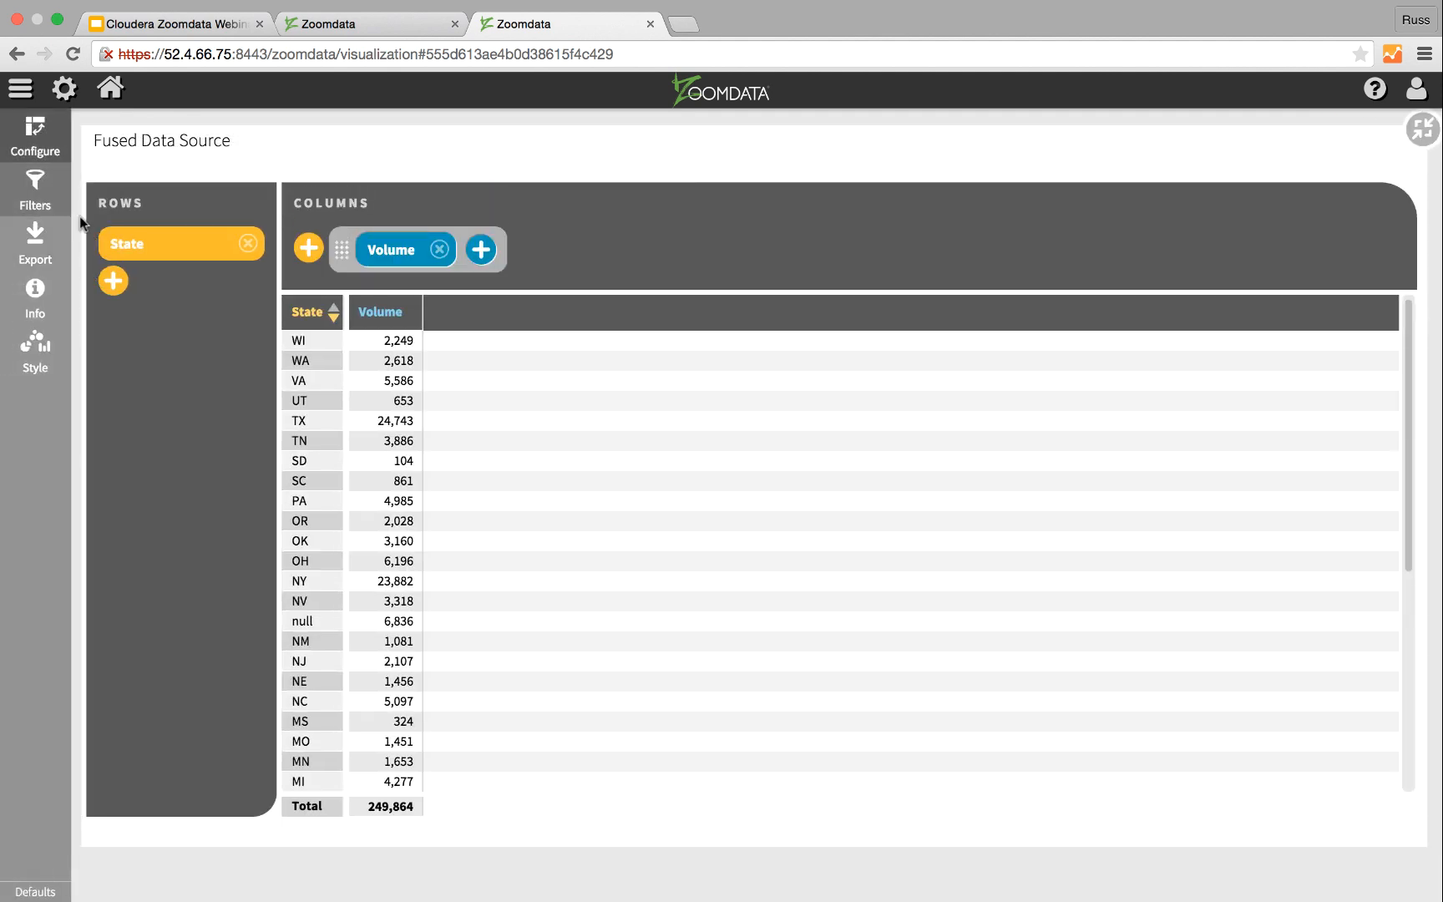
pyautogui.click(481, 250)
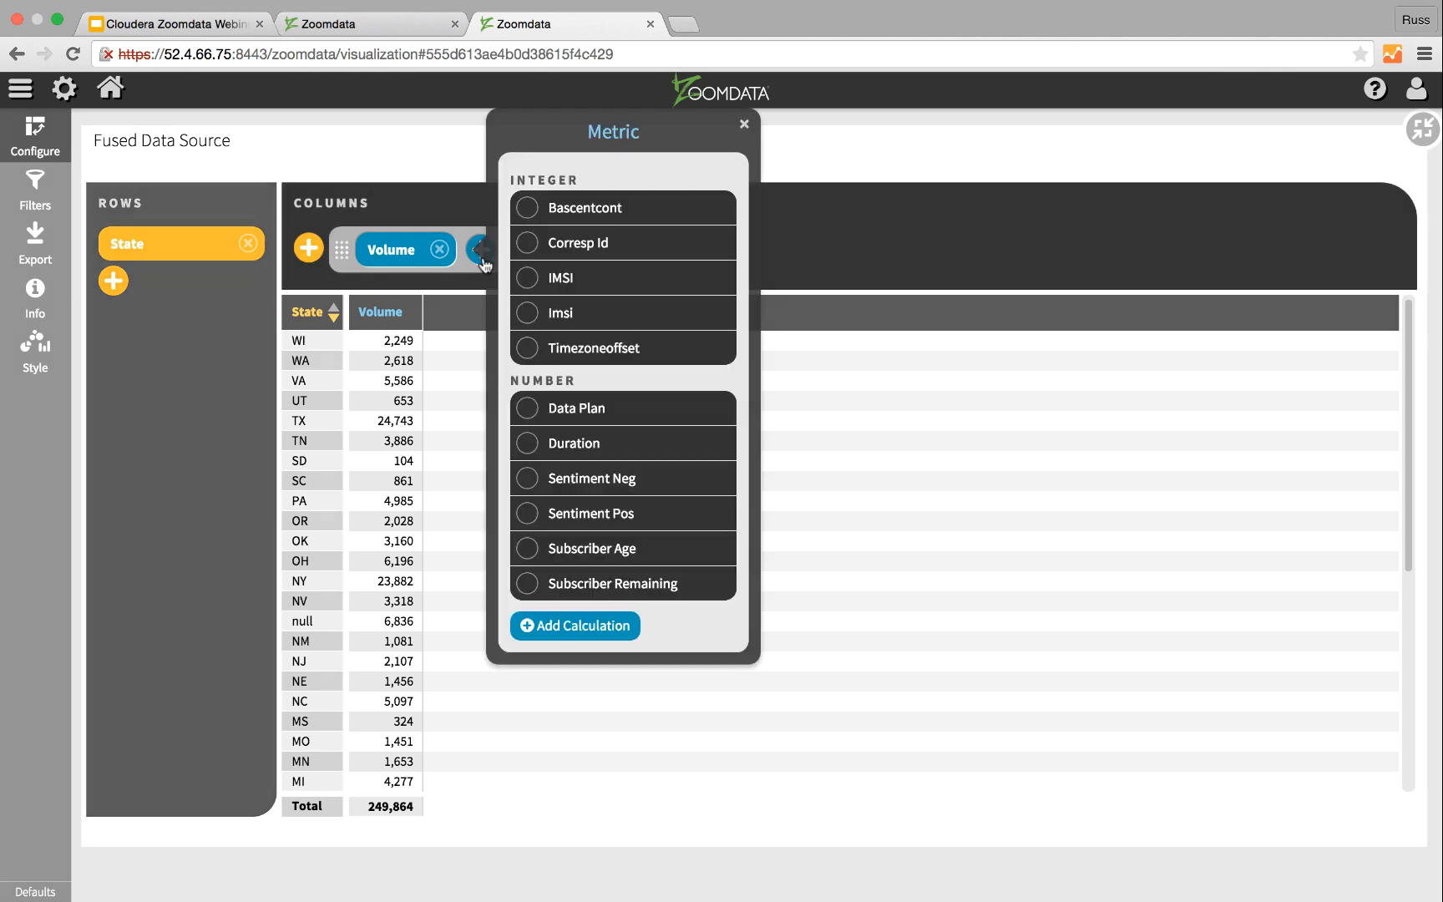
pyautogui.click(530, 409)
pyautogui.click(701, 408)
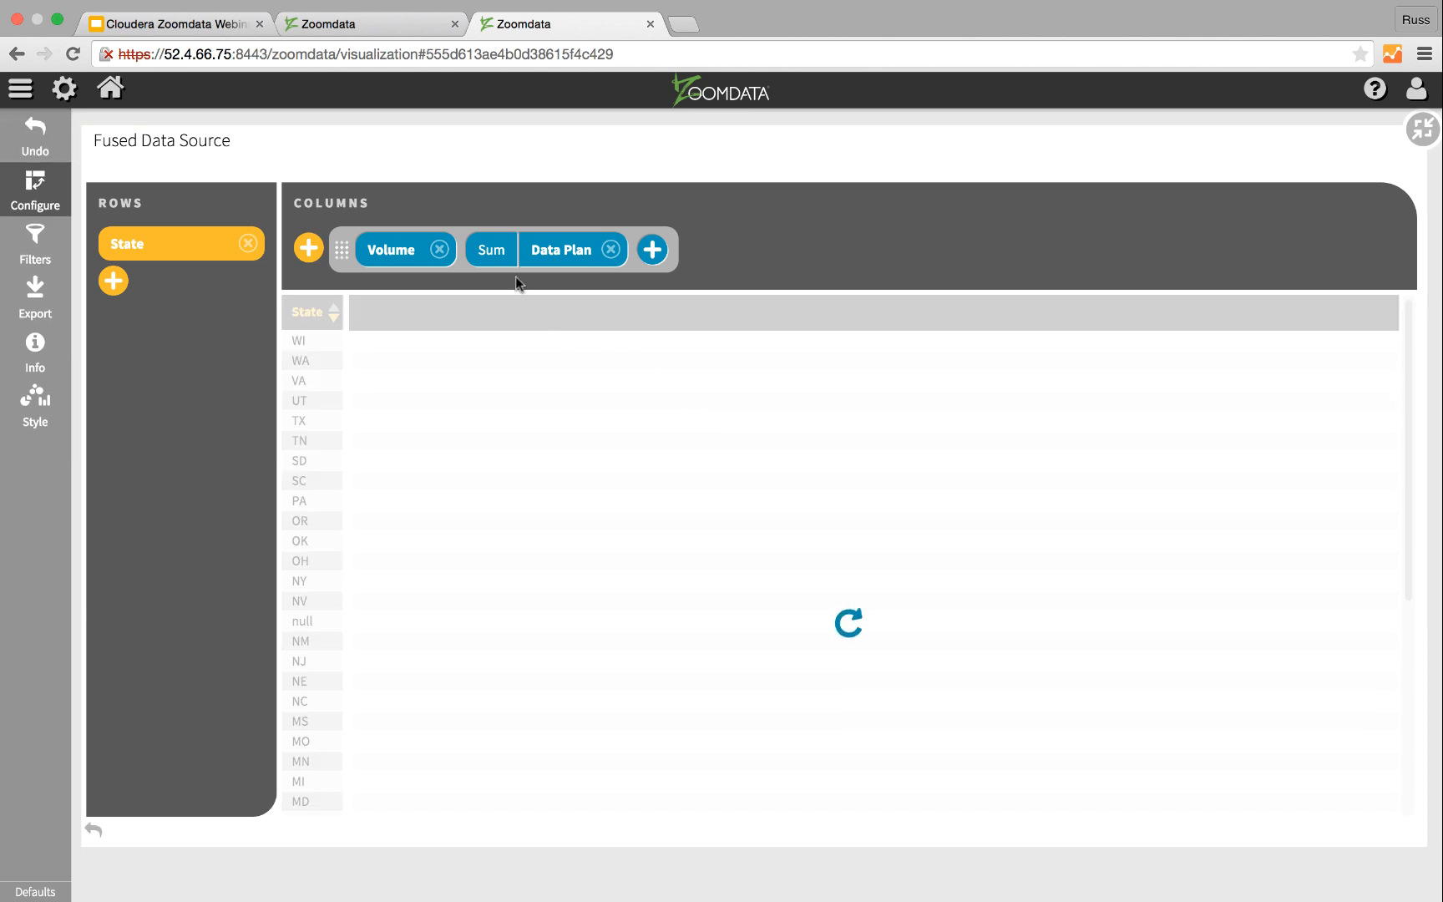
pyautogui.click(494, 253)
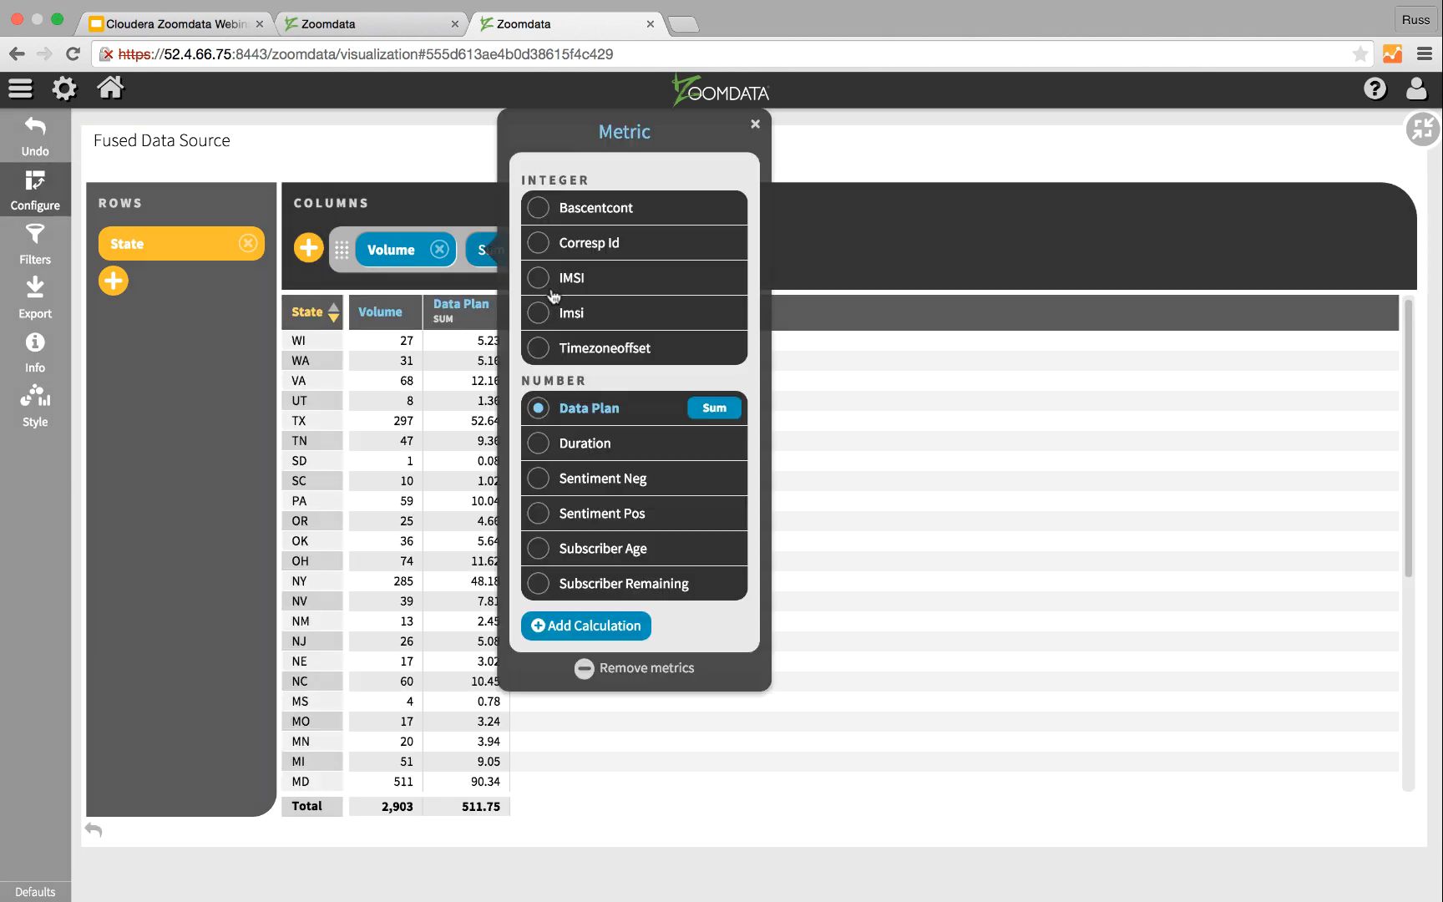
pyautogui.click(715, 408)
pyautogui.click(823, 351)
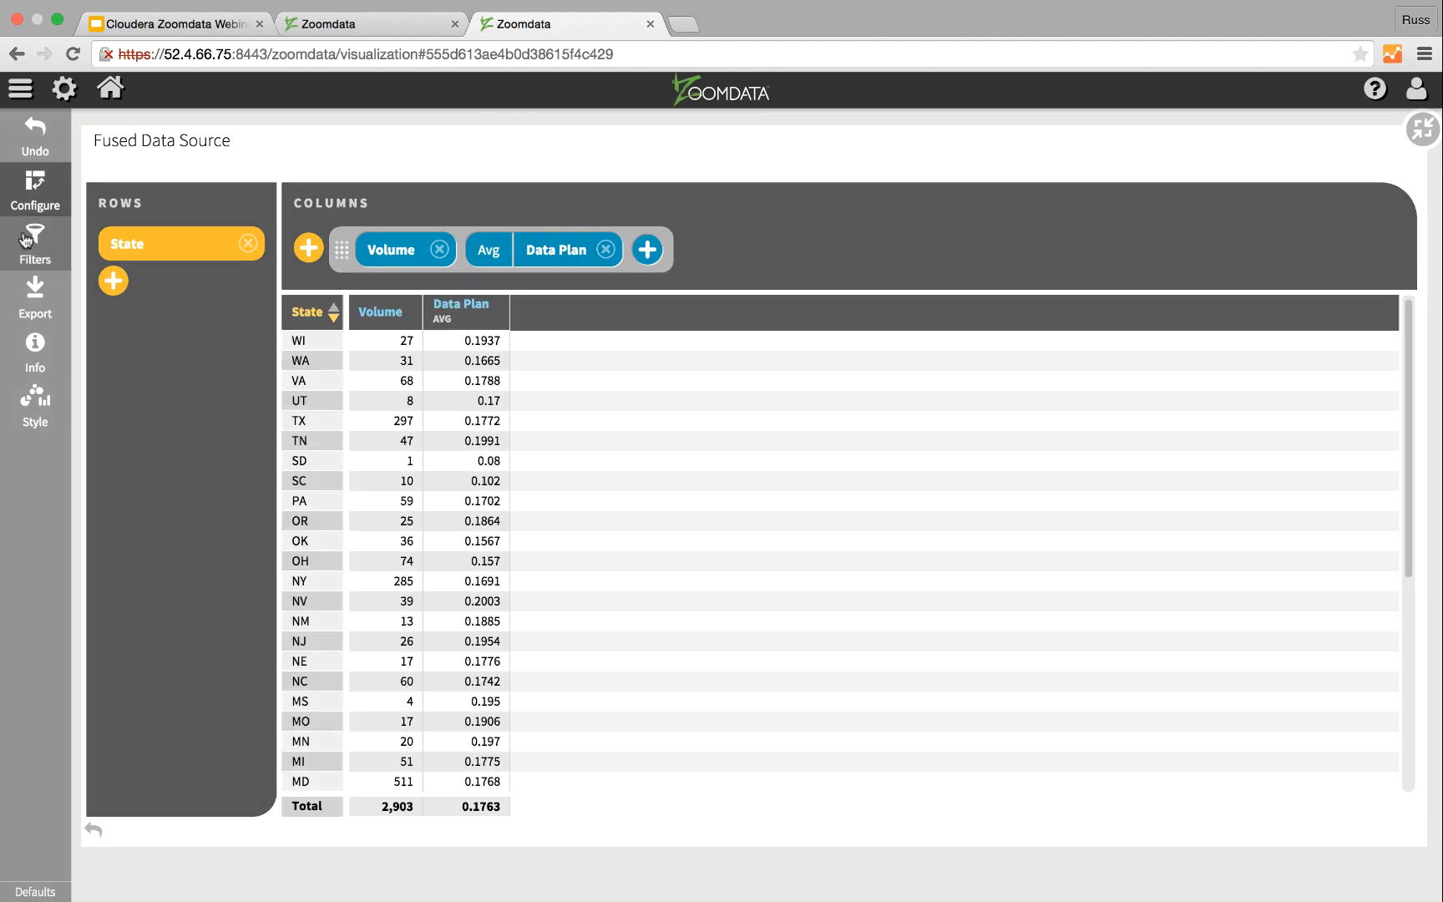
# Step: Filter the maximized State table to records with Data Plan equal to 0 and close the filters
pyautogui.click(26, 240)
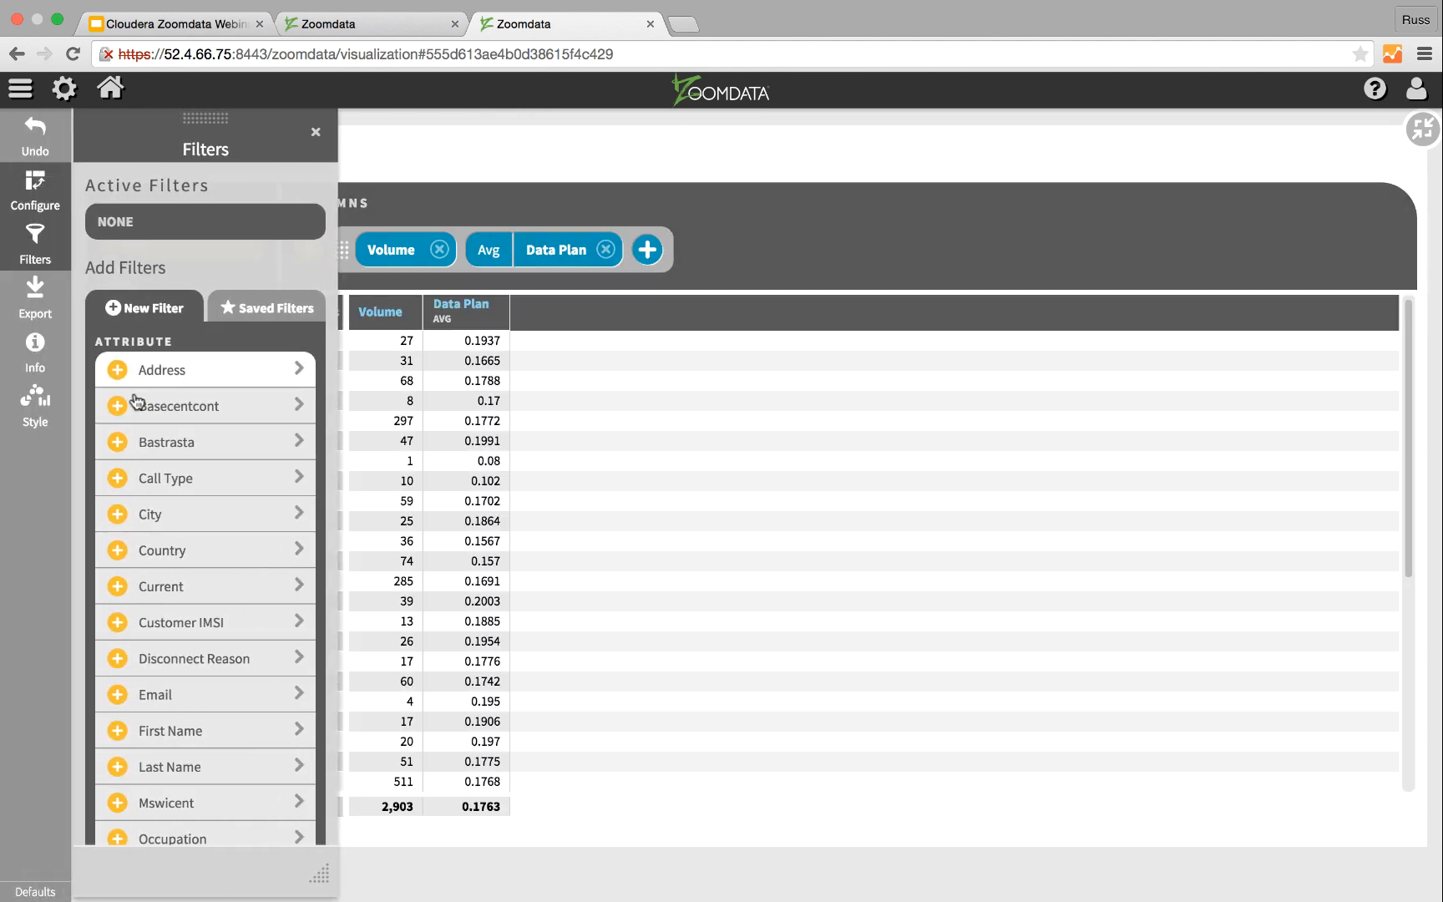
pyautogui.scroll(-15, 167, 534)
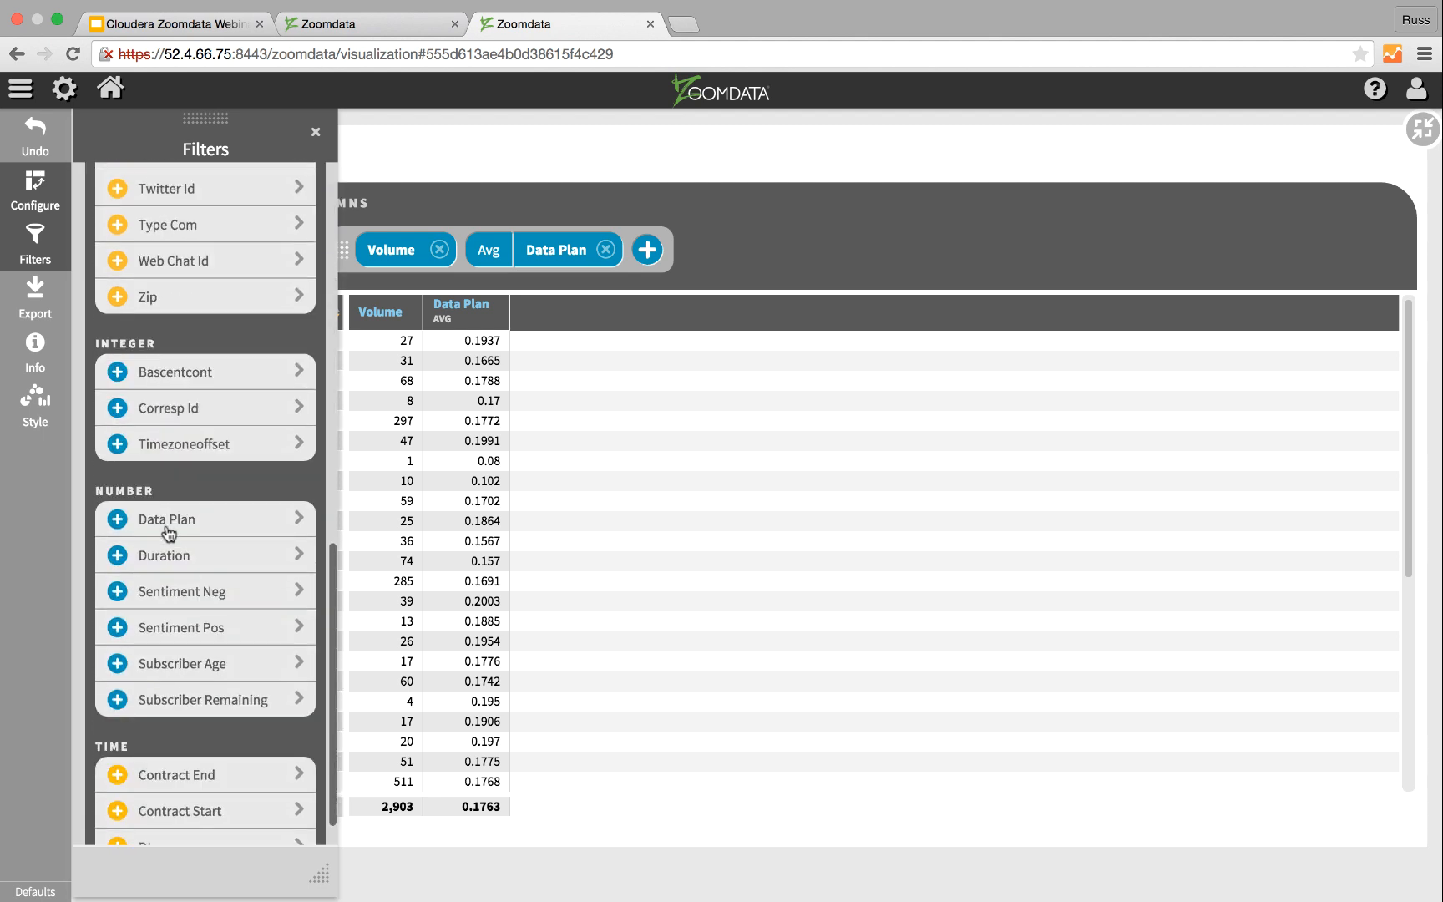
pyautogui.click(163, 480)
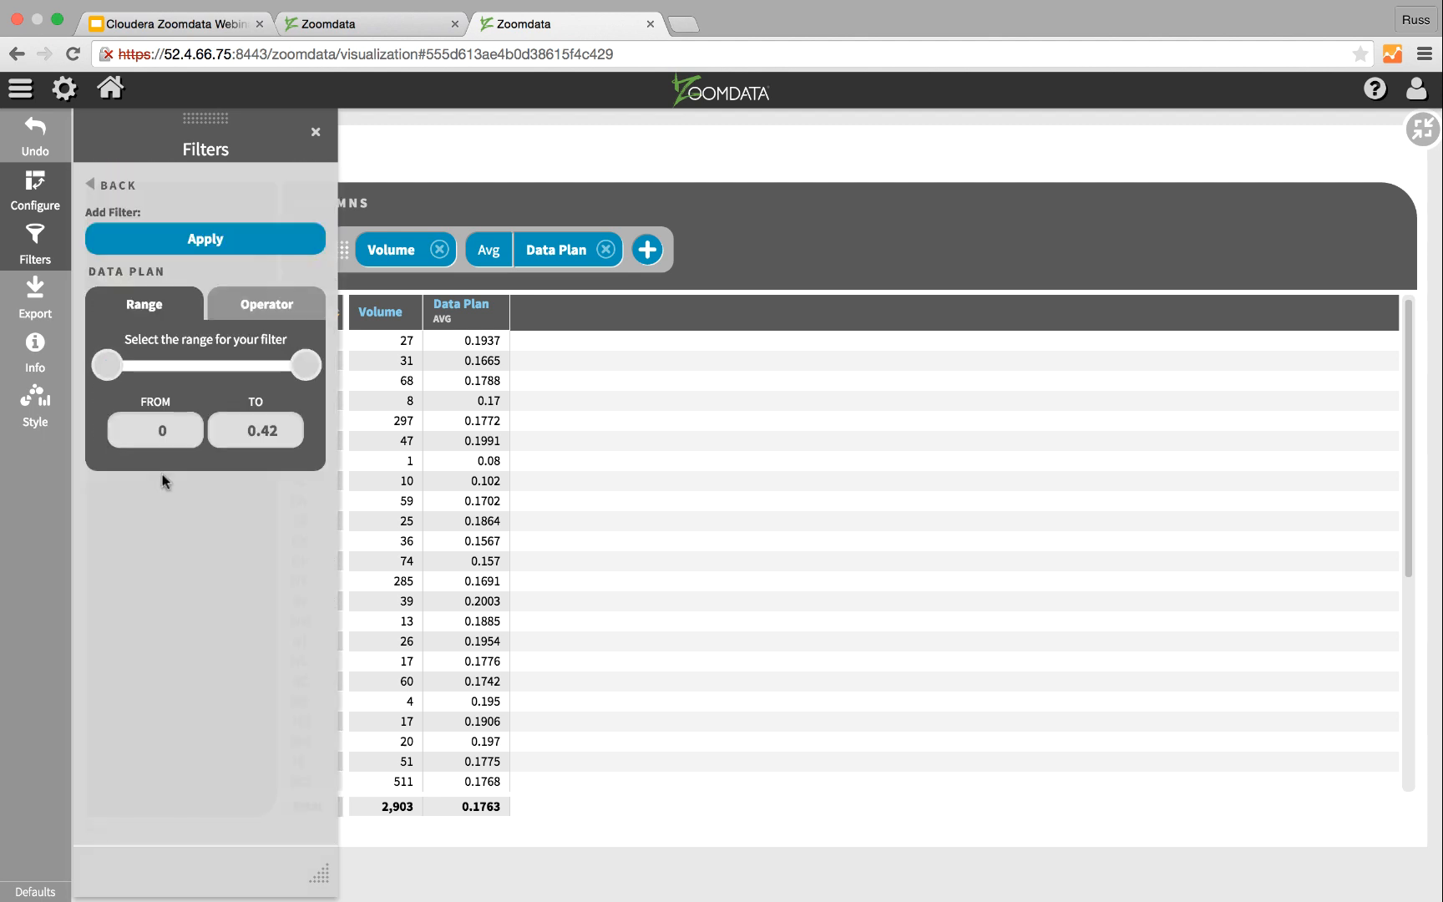
pyautogui.click(235, 308)
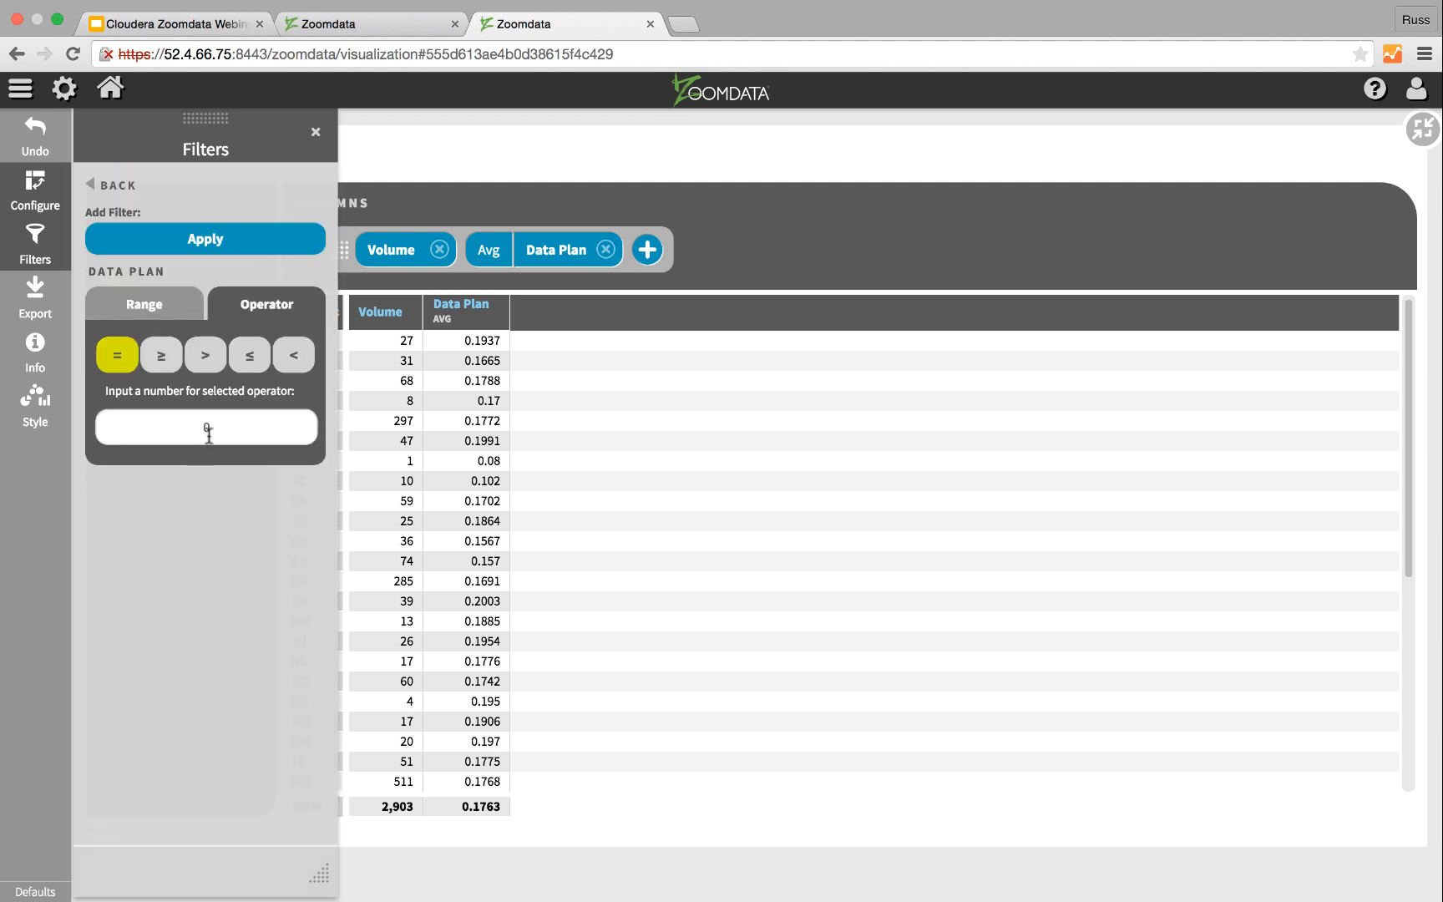
pyautogui.click(204, 241)
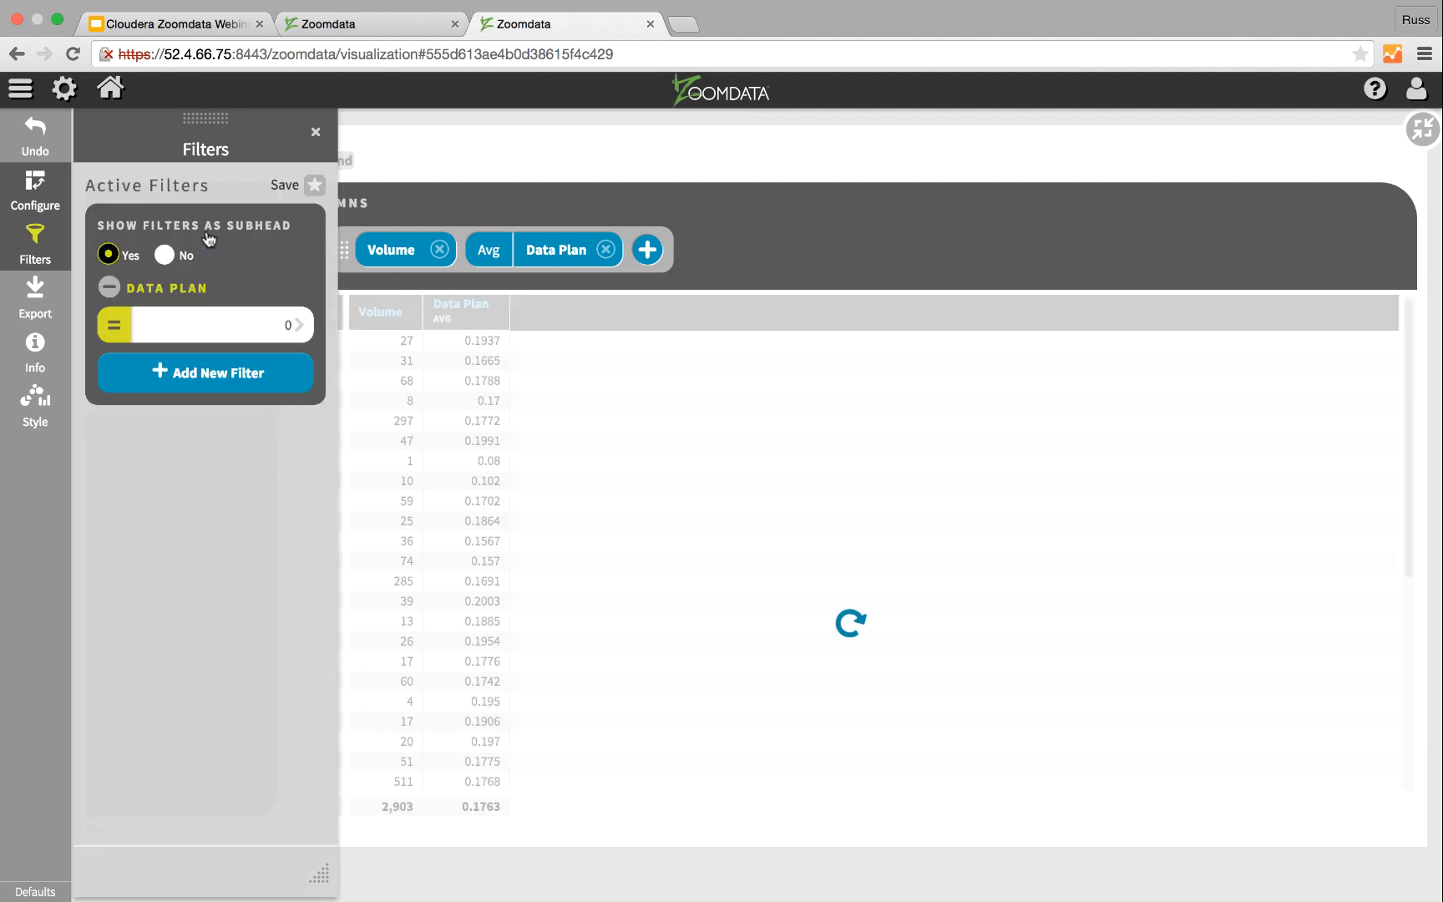
pyautogui.click(315, 132)
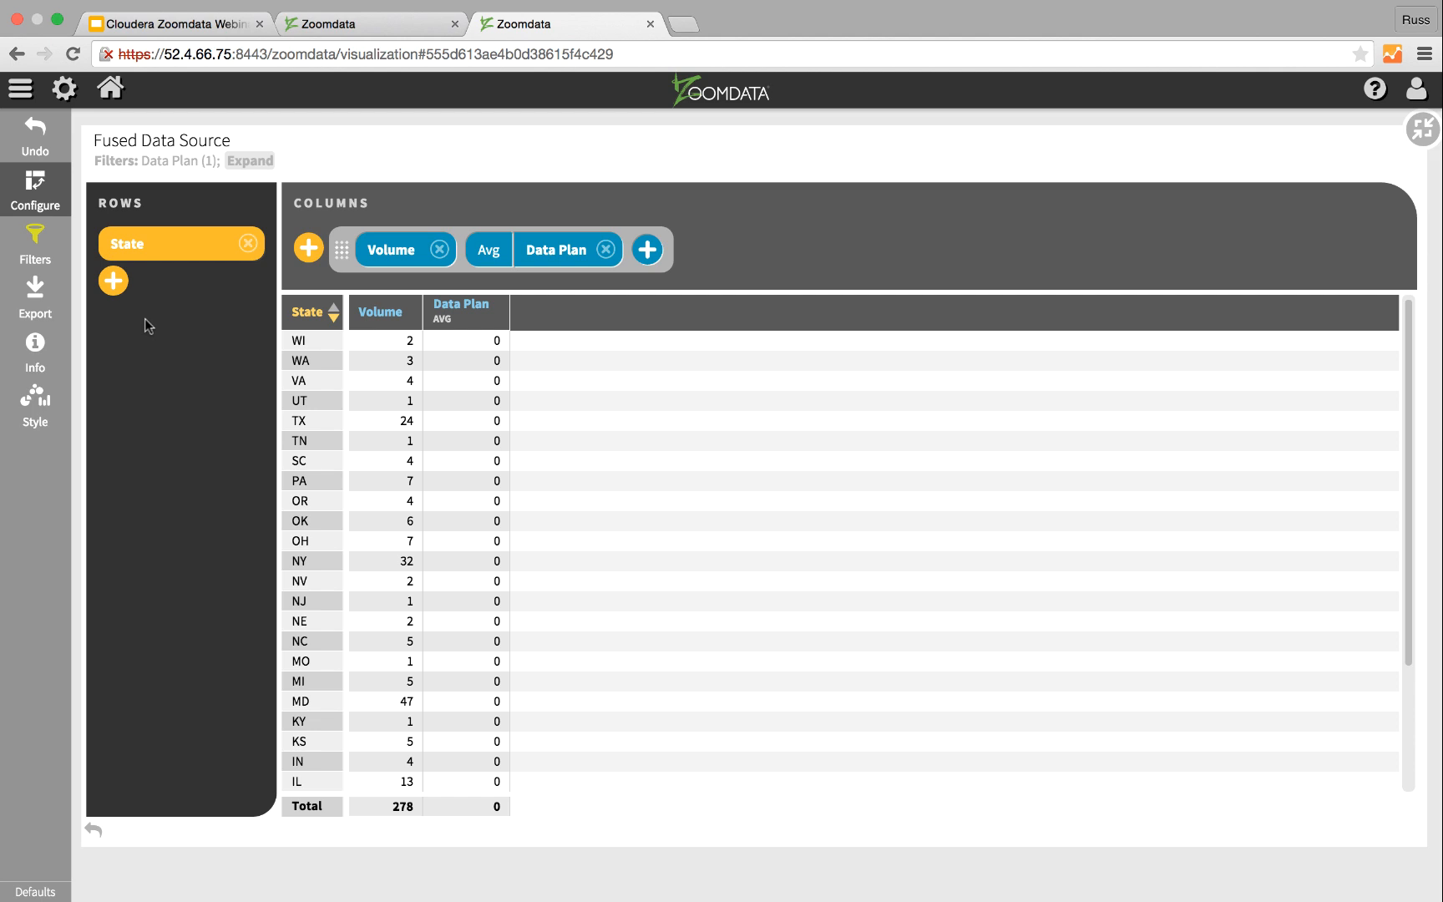
# Step: Add Customer: IMSI and Last Name as row attributes after State, then restore the table to its dashboard size
pyautogui.click(113, 281)
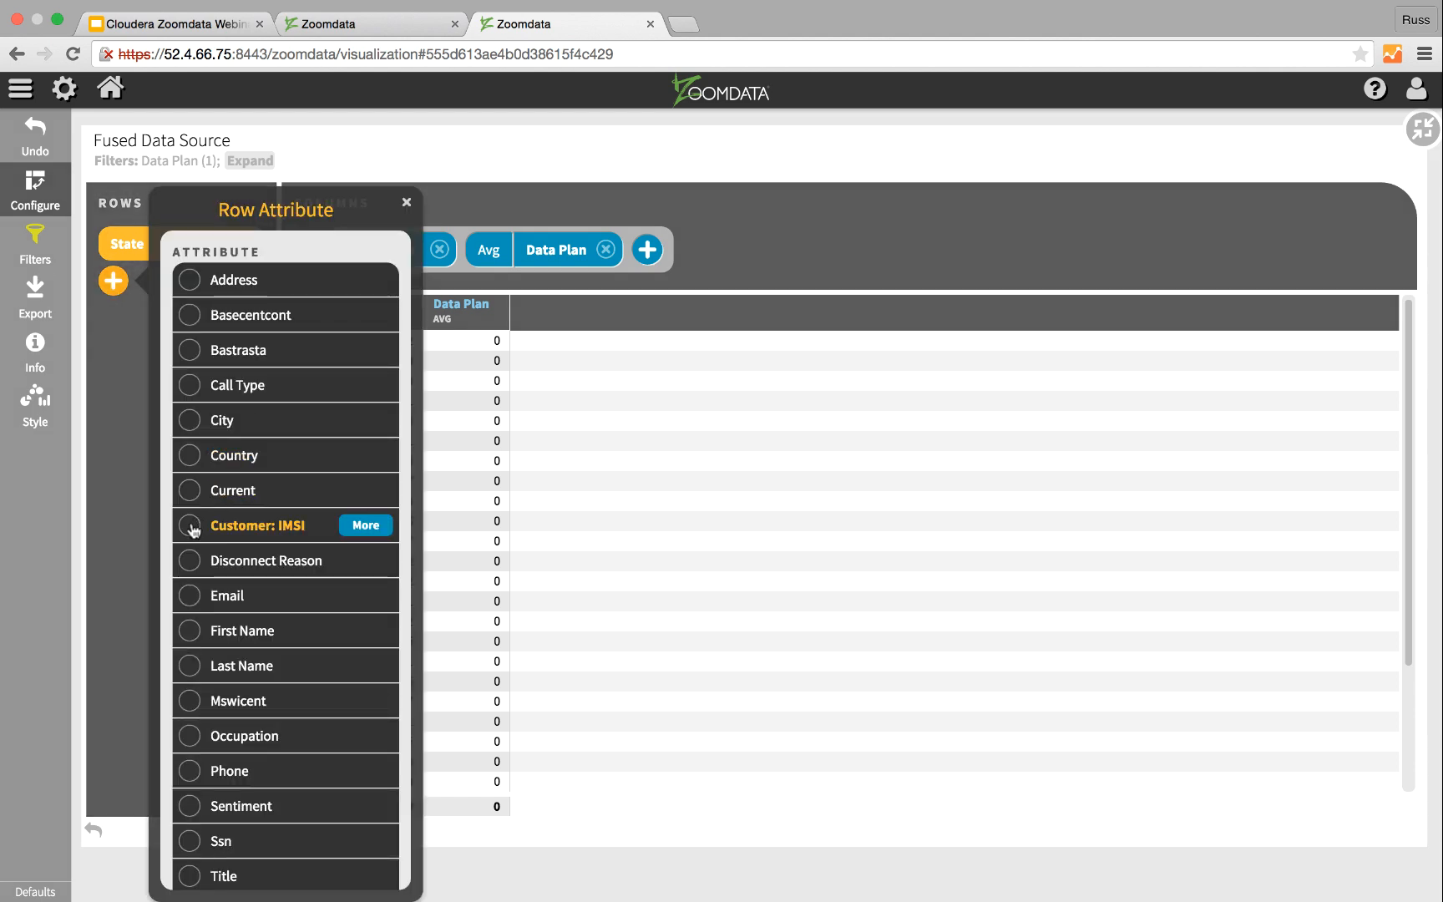
pyautogui.click(190, 526)
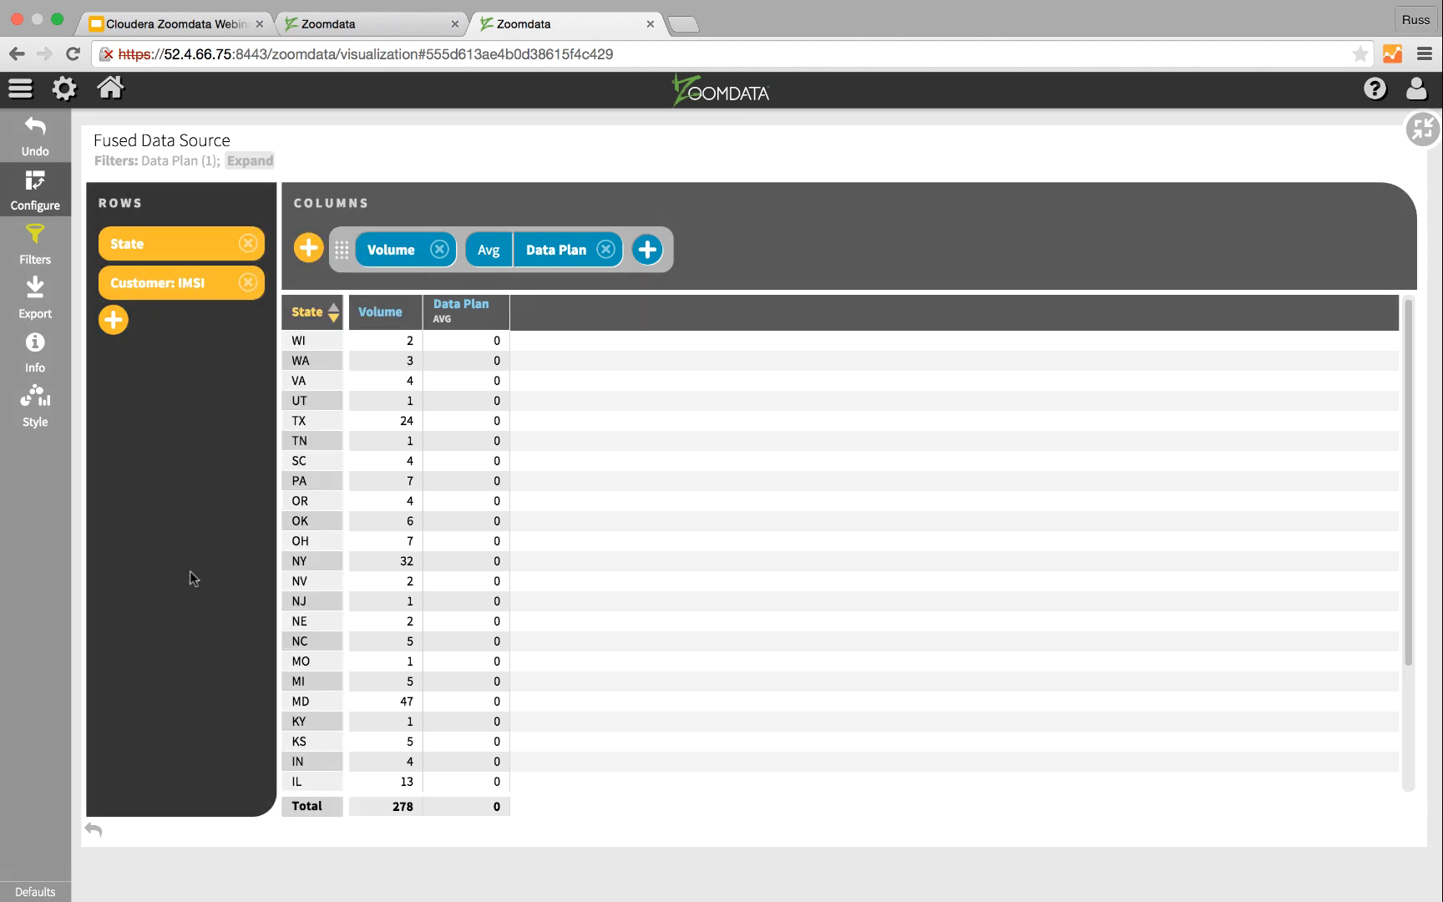
pyautogui.click(113, 320)
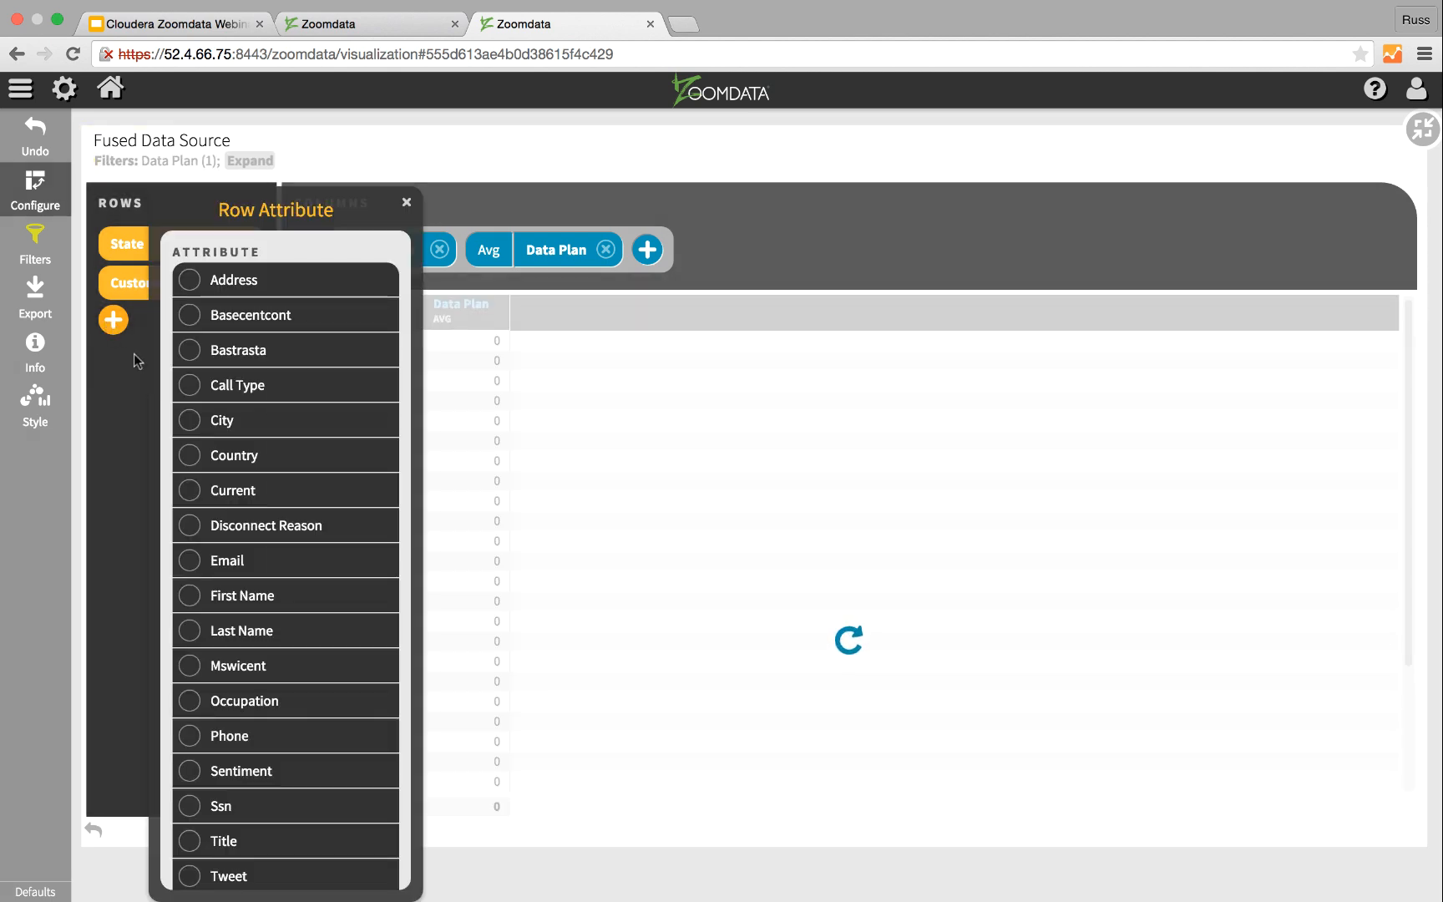
pyautogui.click(191, 632)
pyautogui.click(407, 200)
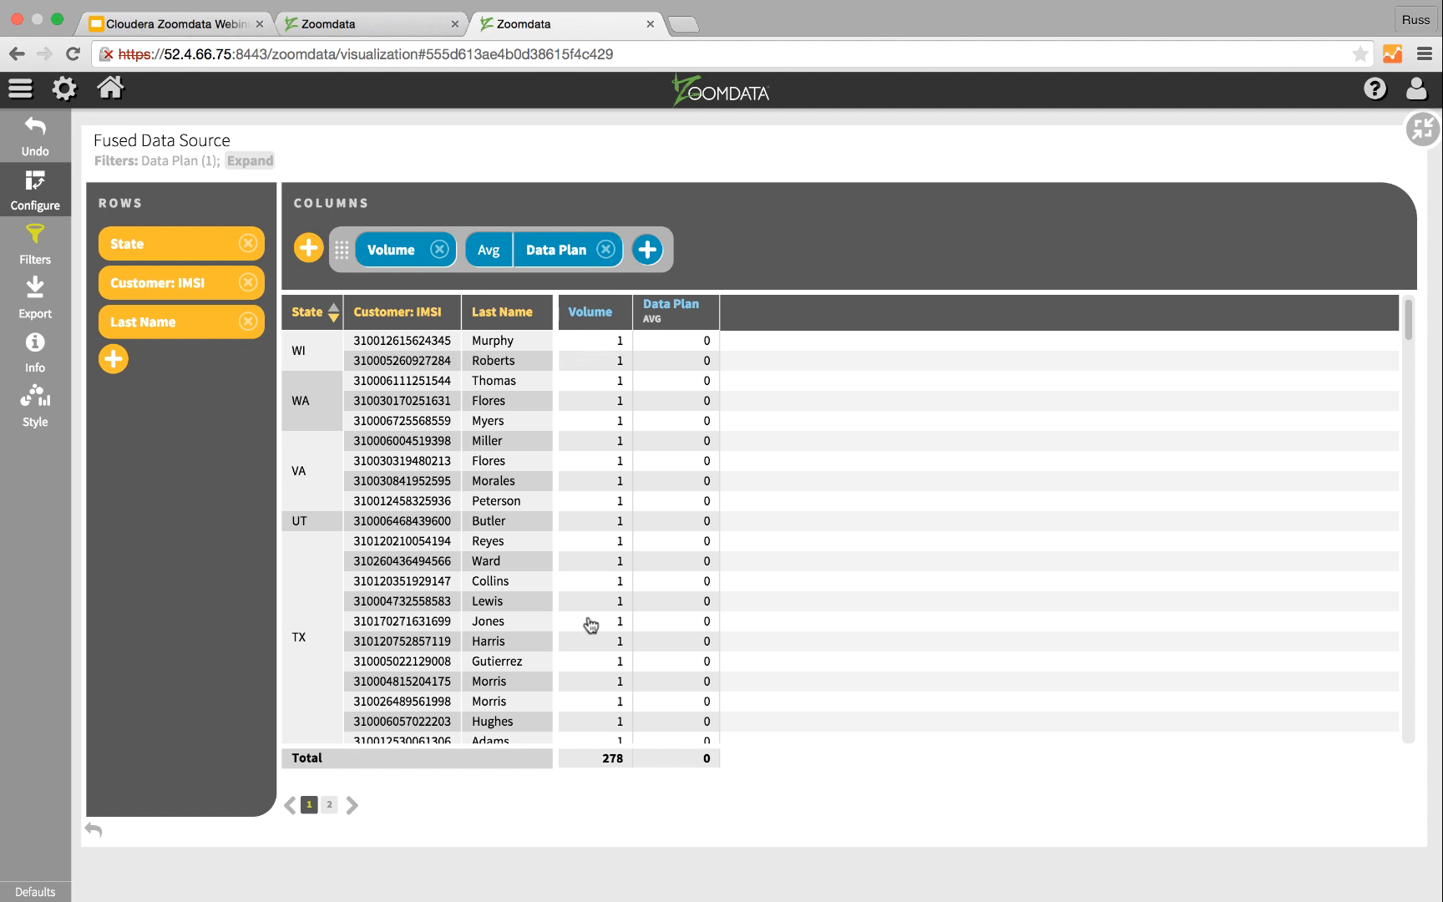
pyautogui.click(48, 198)
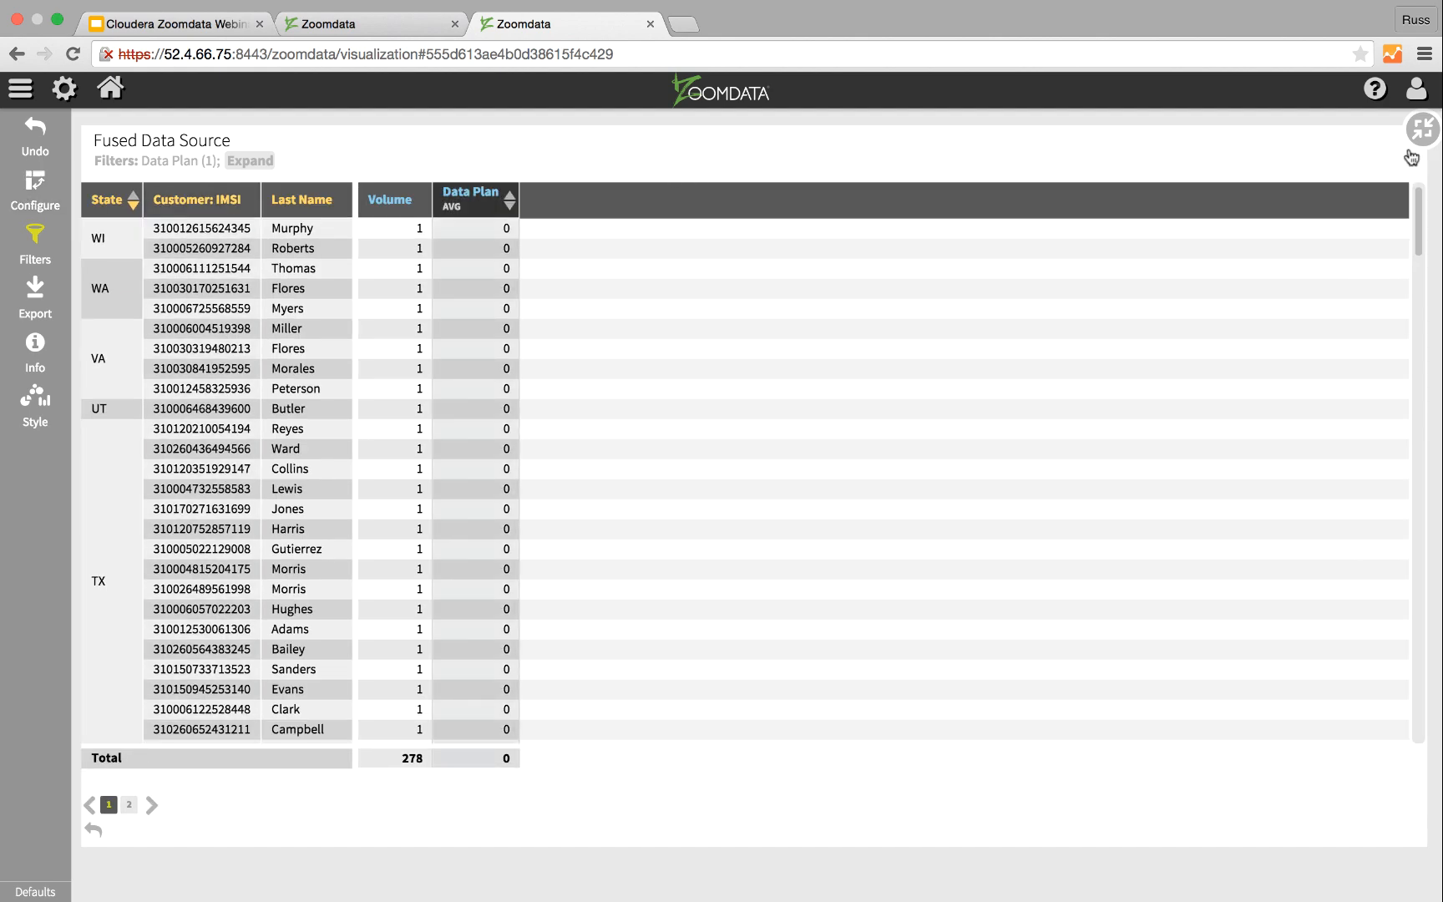
pyautogui.click(1422, 130)
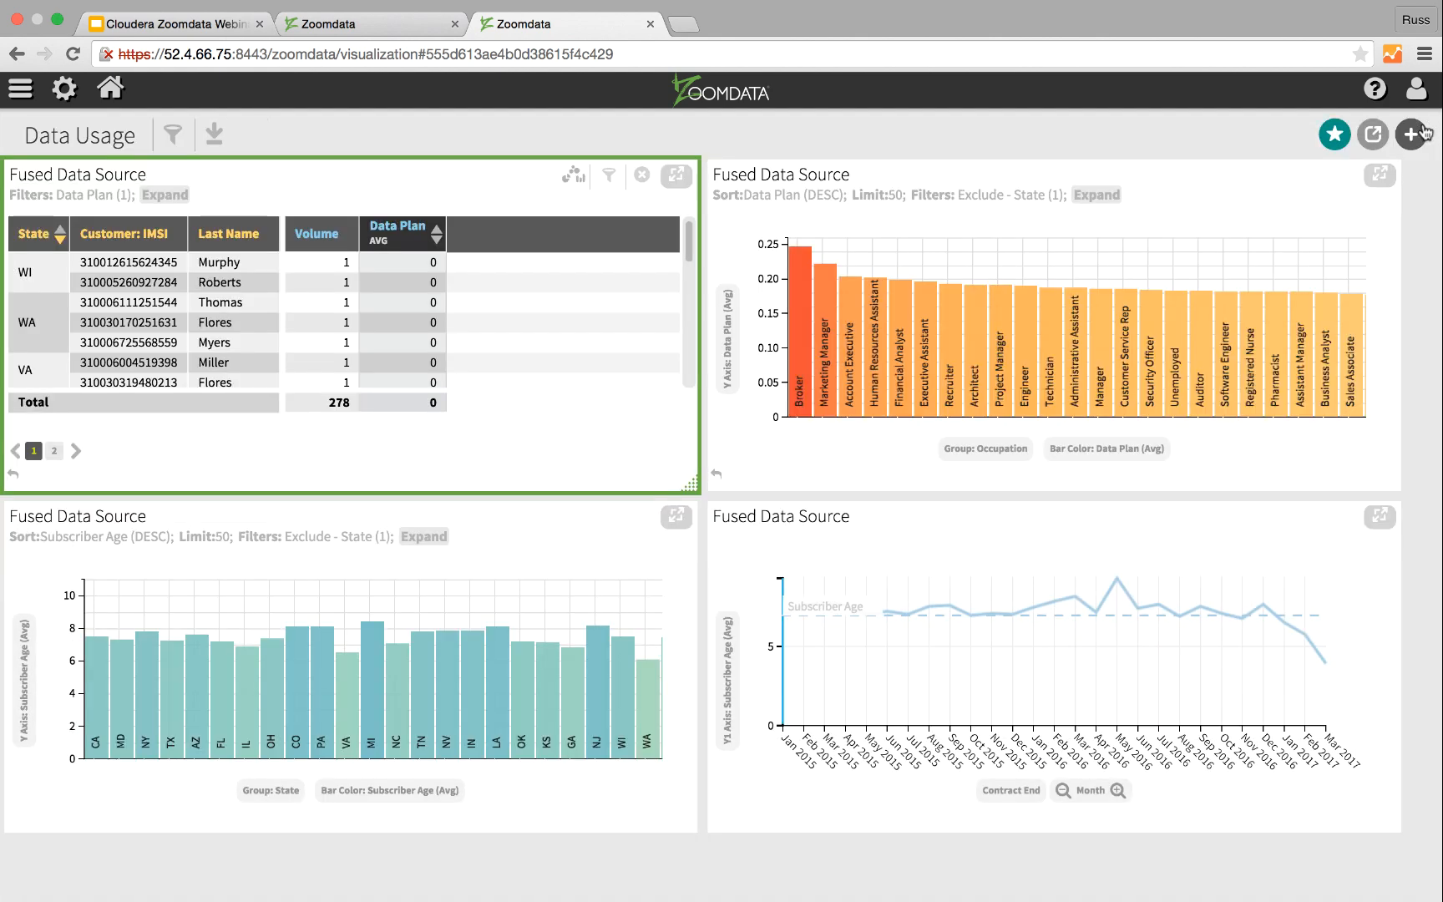
# Step: Save the dashboard to the favorites under the name Data Usage and open its sharing options
pyautogui.click(1329, 136)
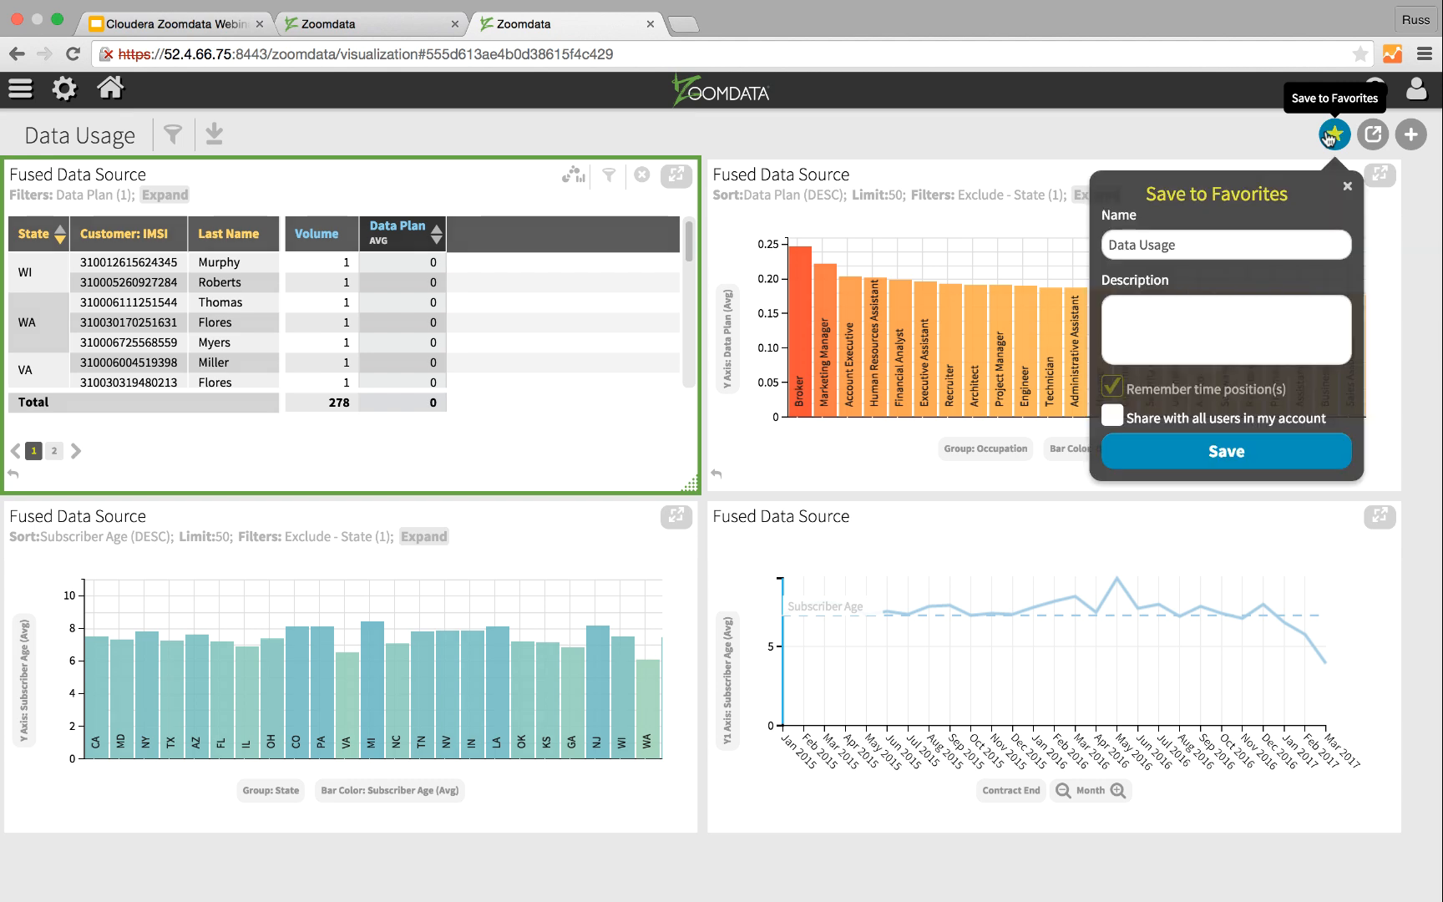
pyautogui.click(1242, 454)
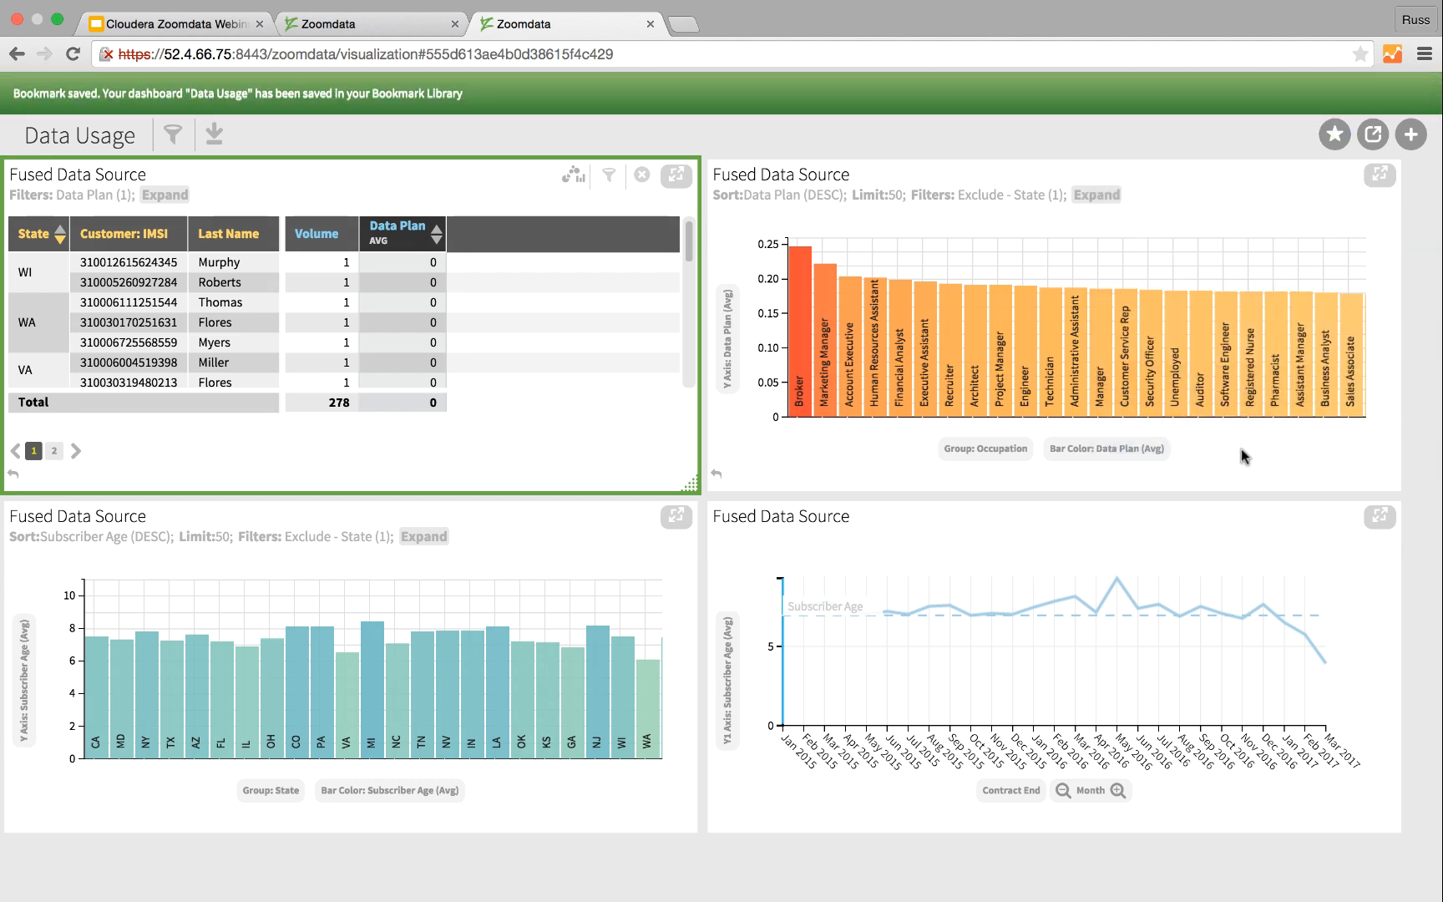
pyautogui.click(1373, 136)
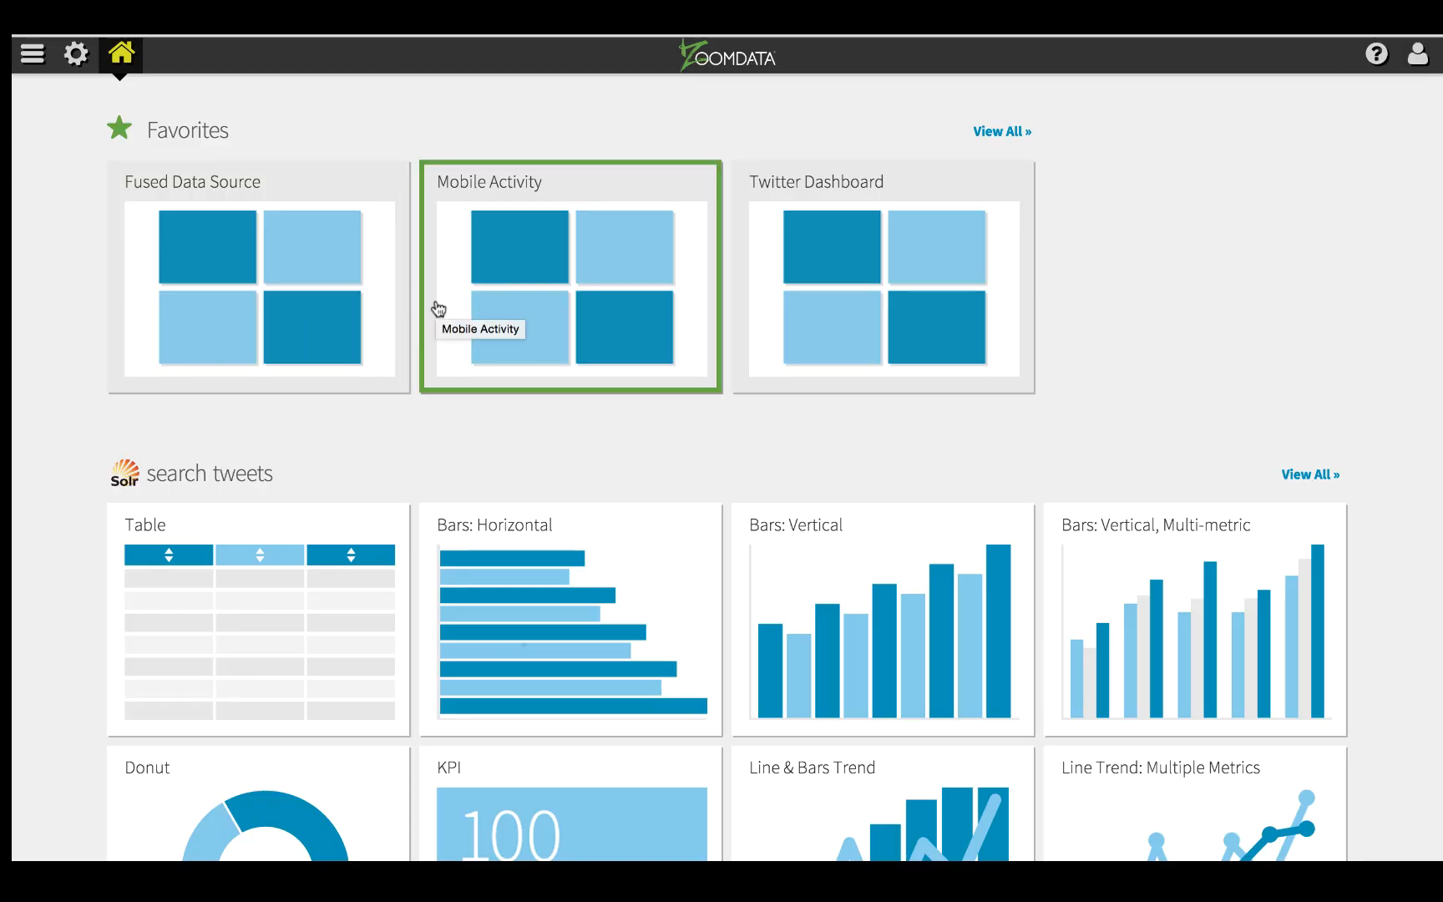
# Step: Open the Twitter Dashboard from the favorites and add a Bars: Vertical chart from the search tweets source
pyautogui.click(865, 271)
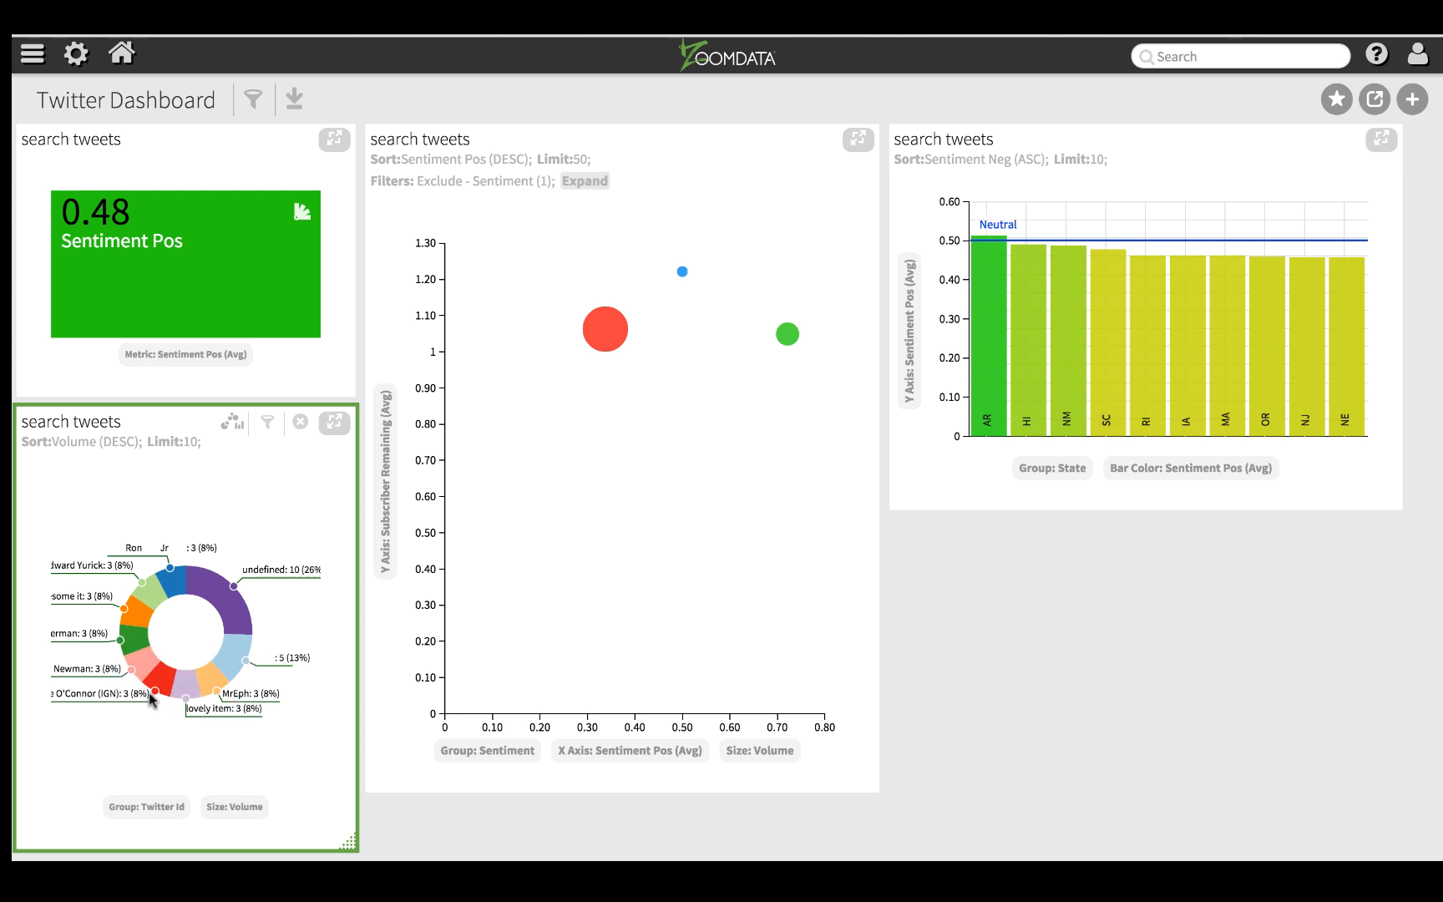
pyautogui.moveTo(188, 587)
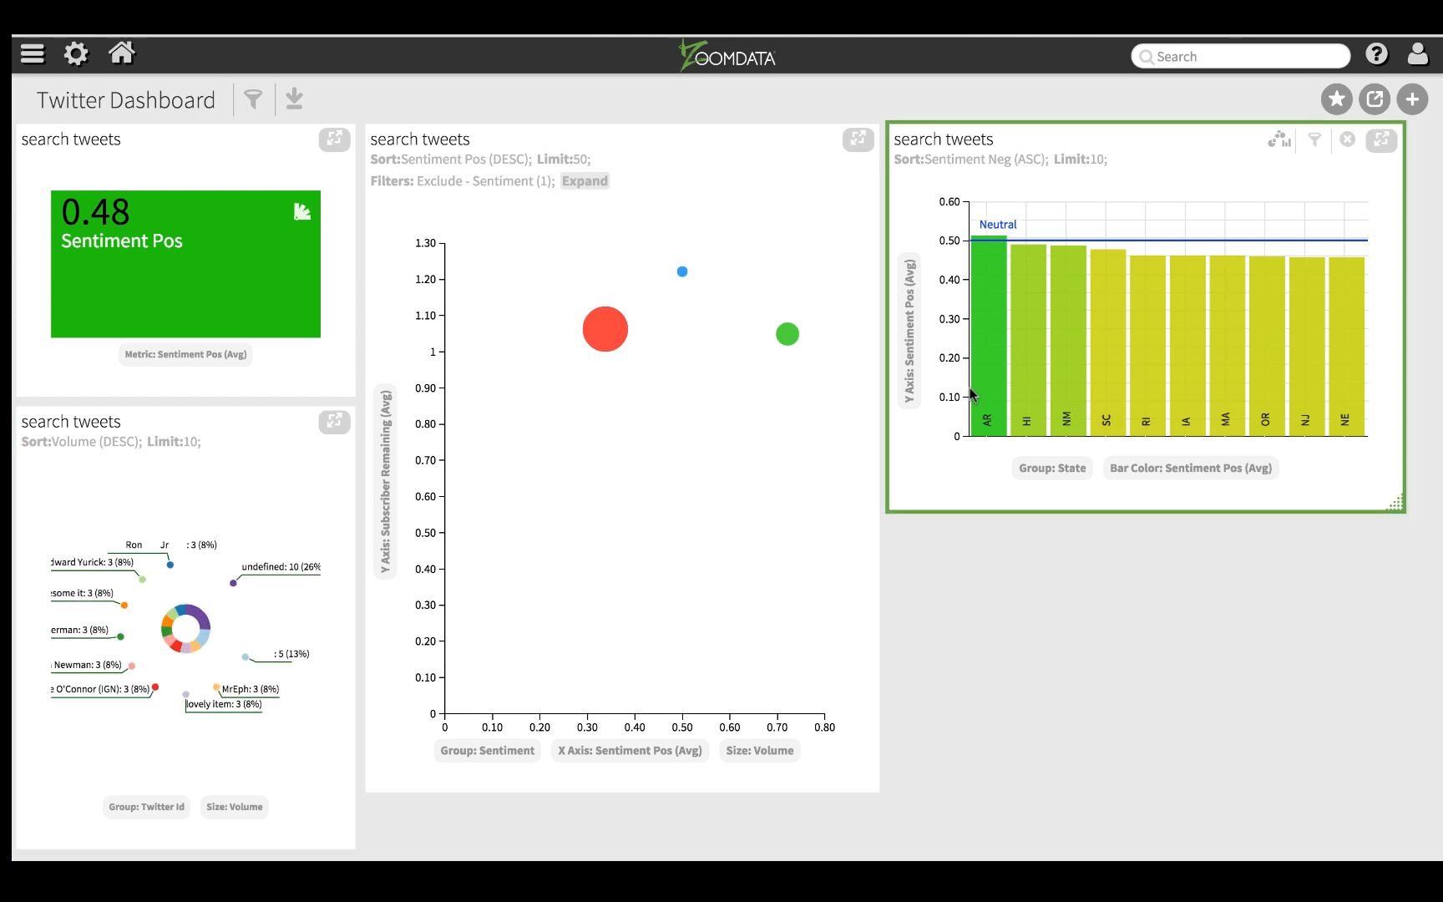
pyautogui.click(1411, 100)
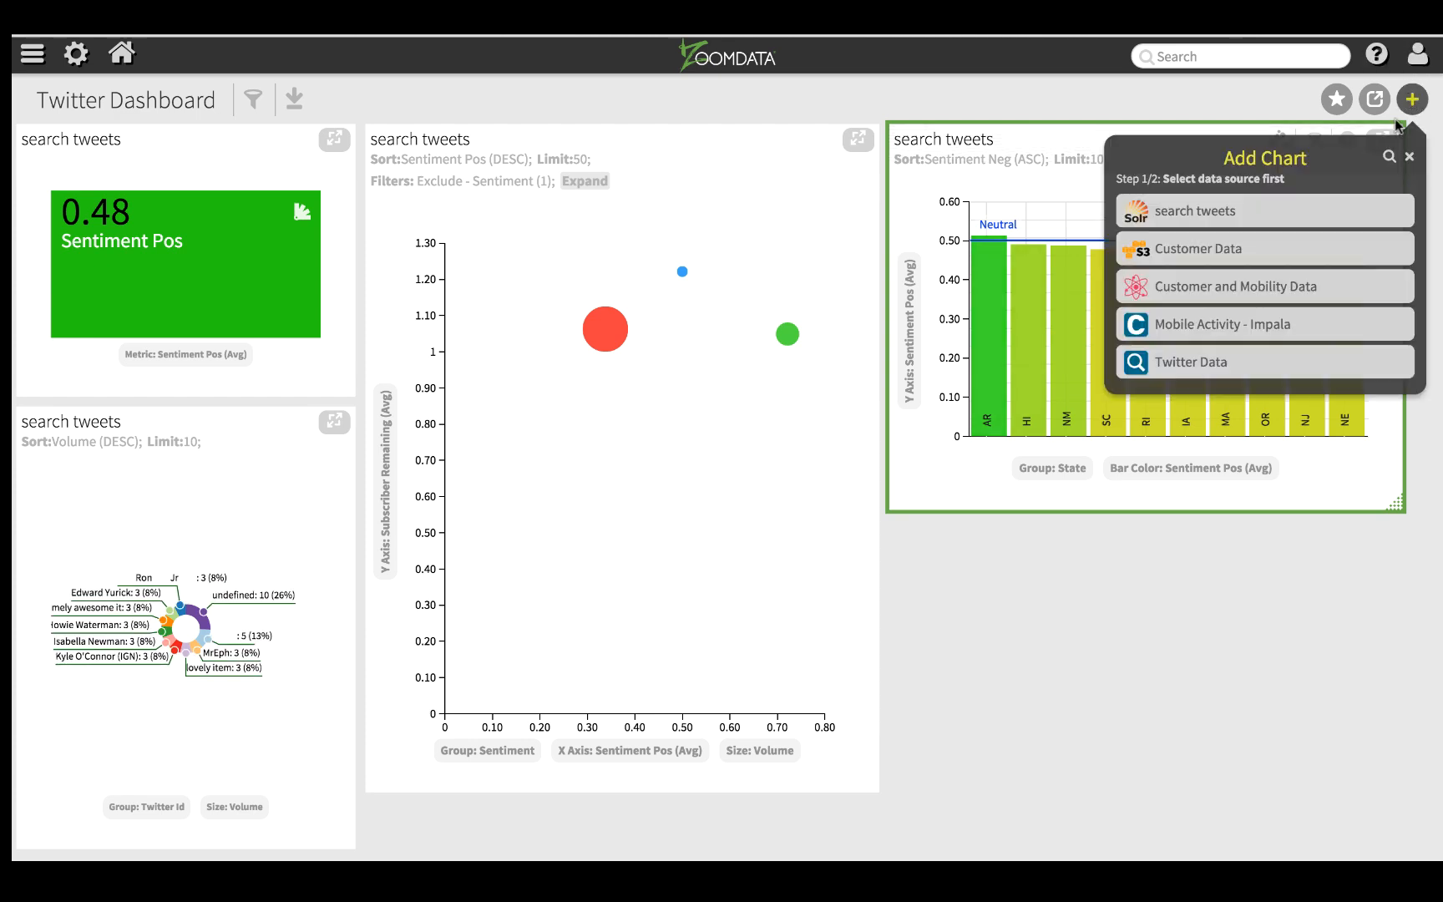
pyautogui.click(1306, 210)
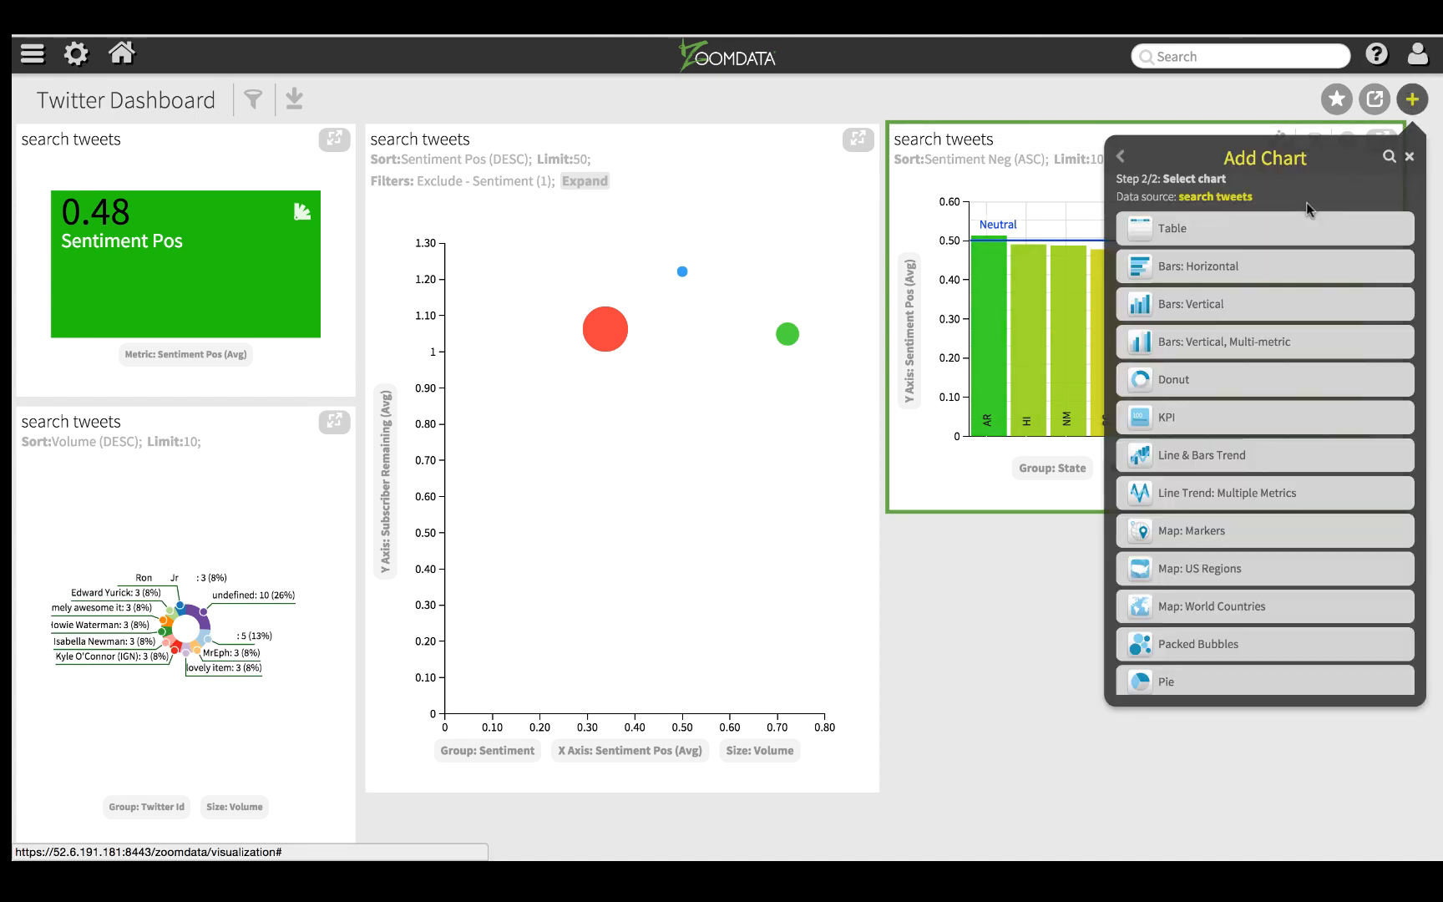
pyautogui.click(1217, 306)
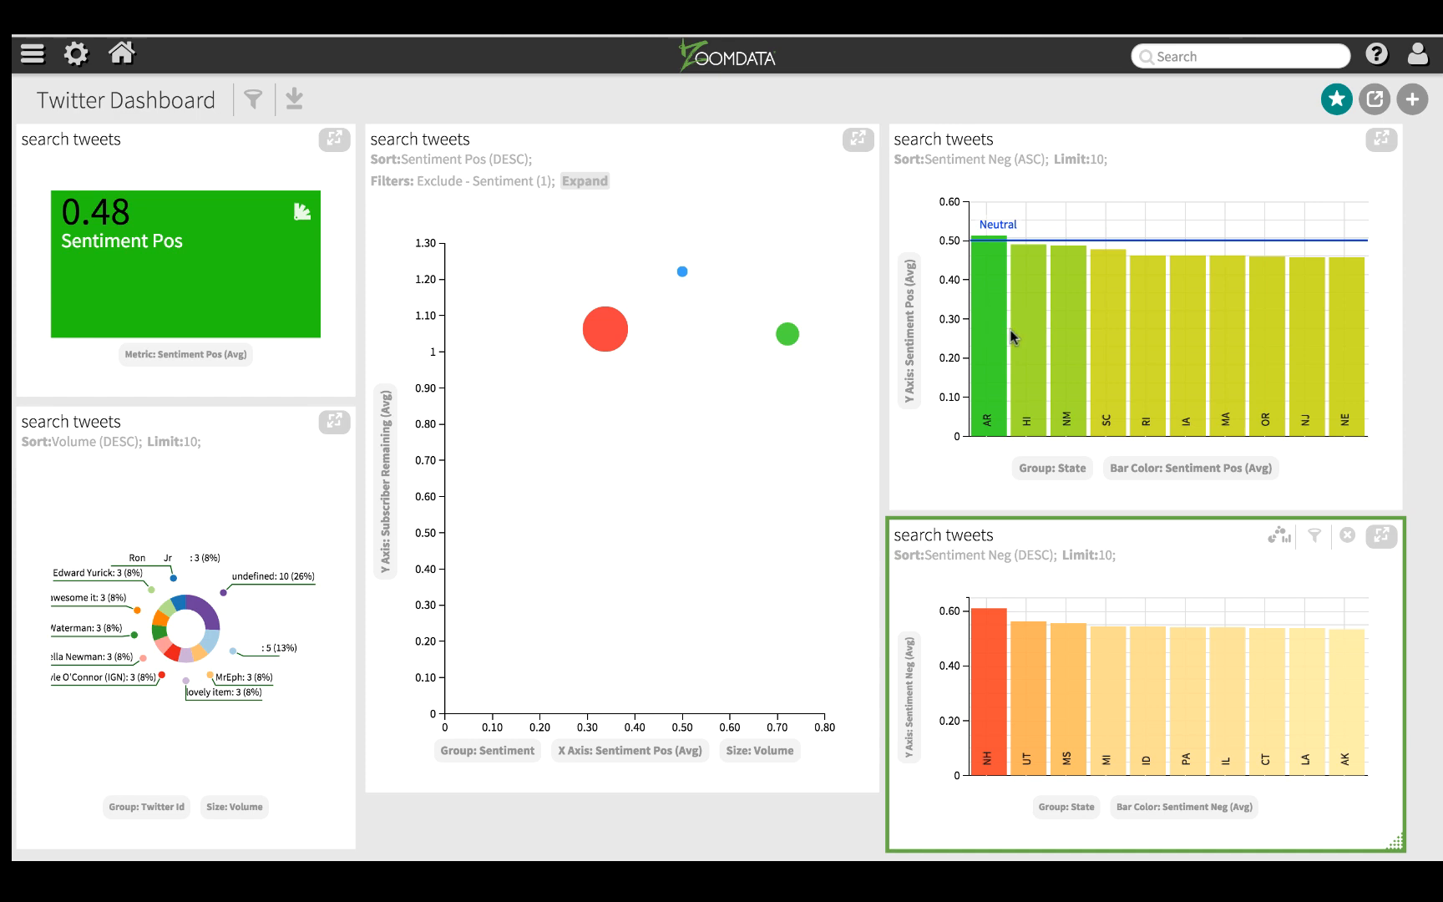
# Step: Search the Twitter Dashboard's tweet data for "service"
pyautogui.moveTo(992, 705)
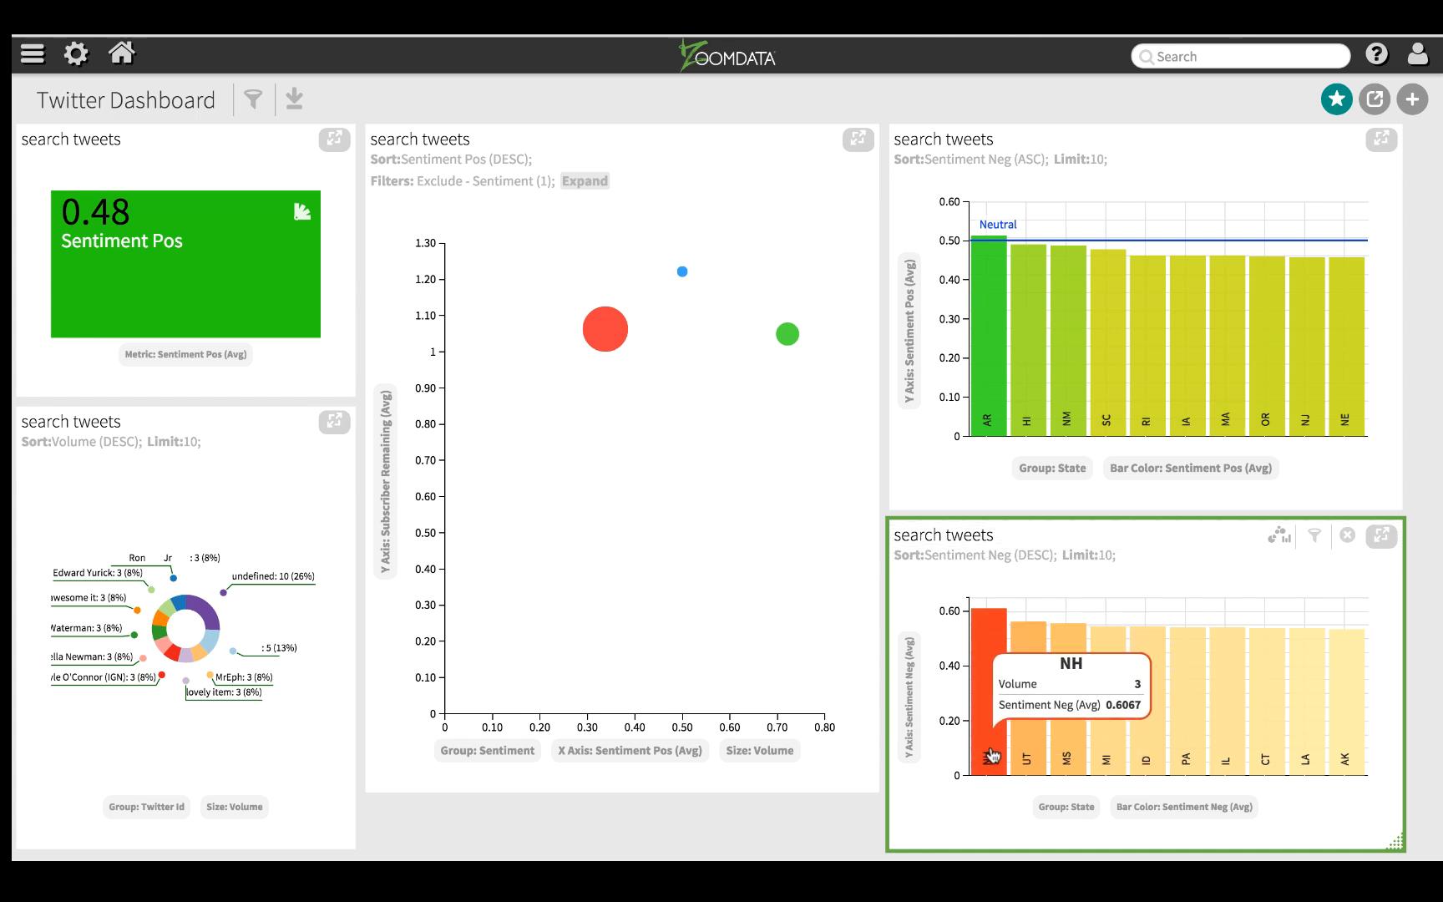
pyautogui.moveTo(614, 332)
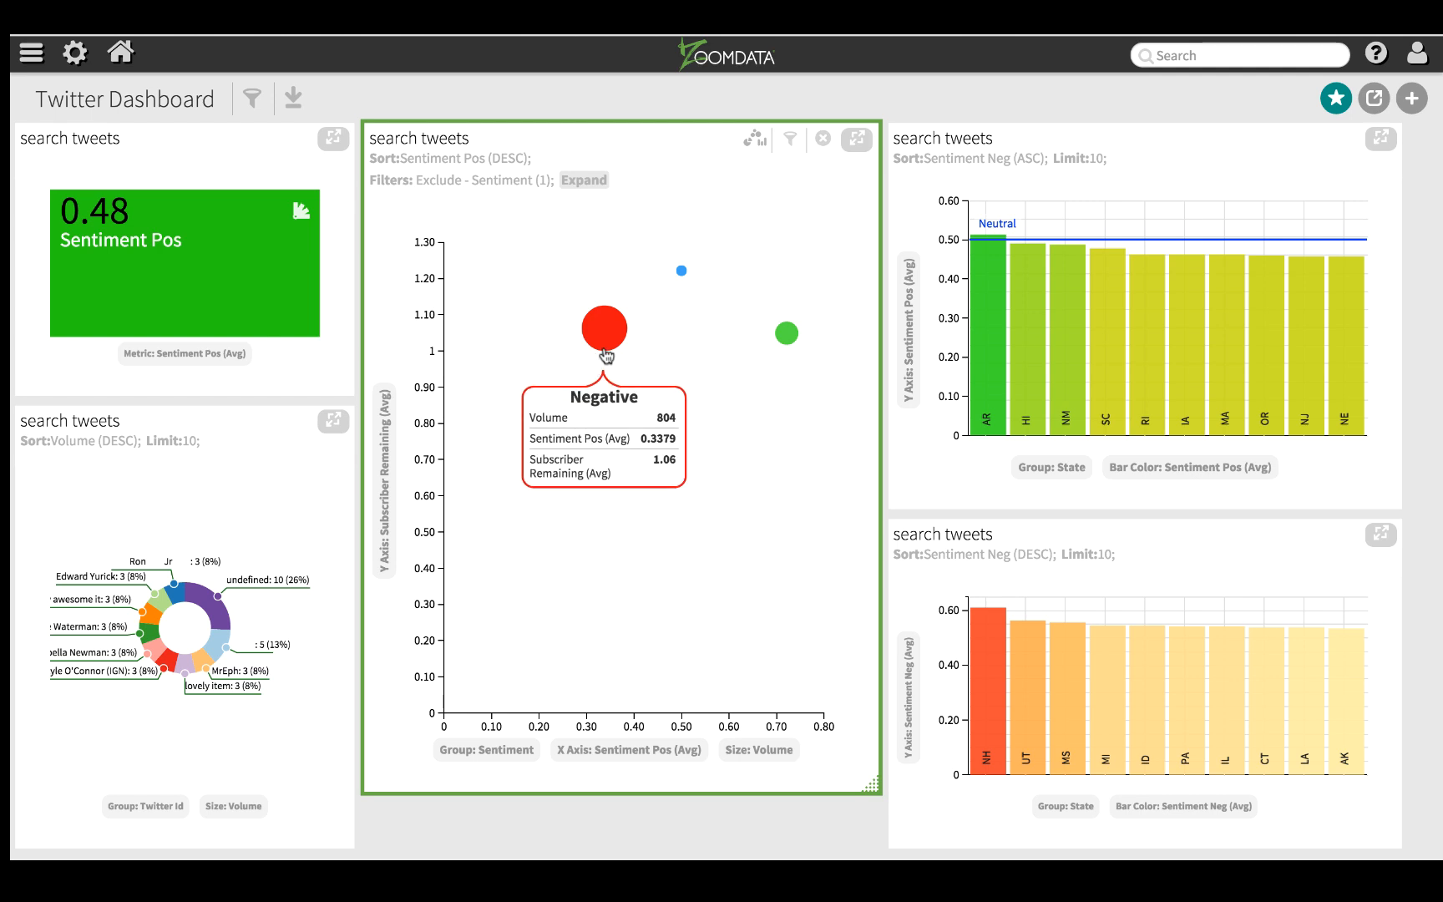
pyautogui.moveTo(786, 335)
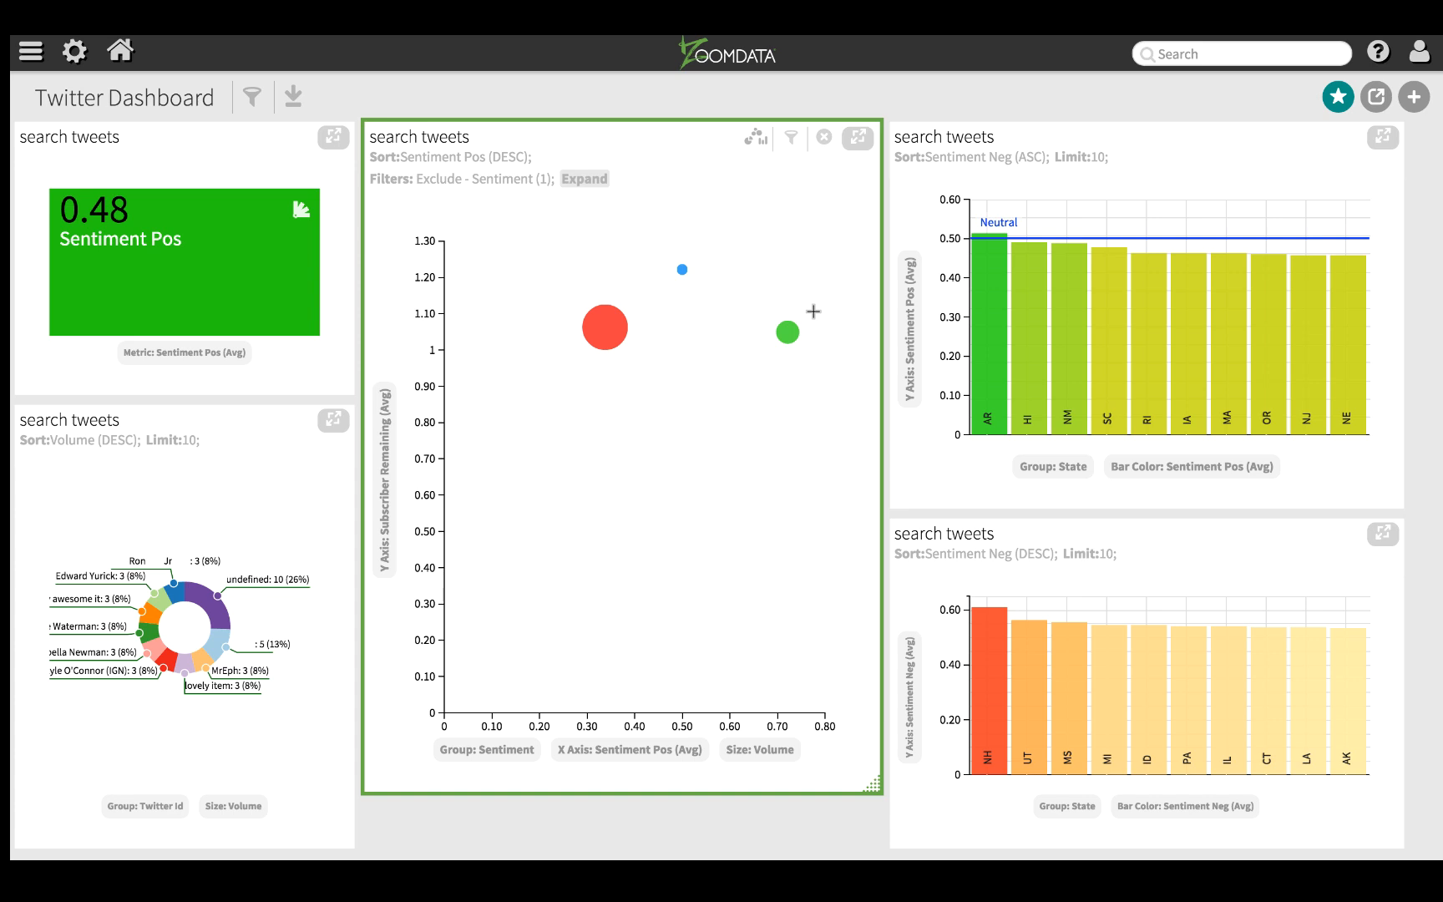
pyautogui.click(1220, 57)
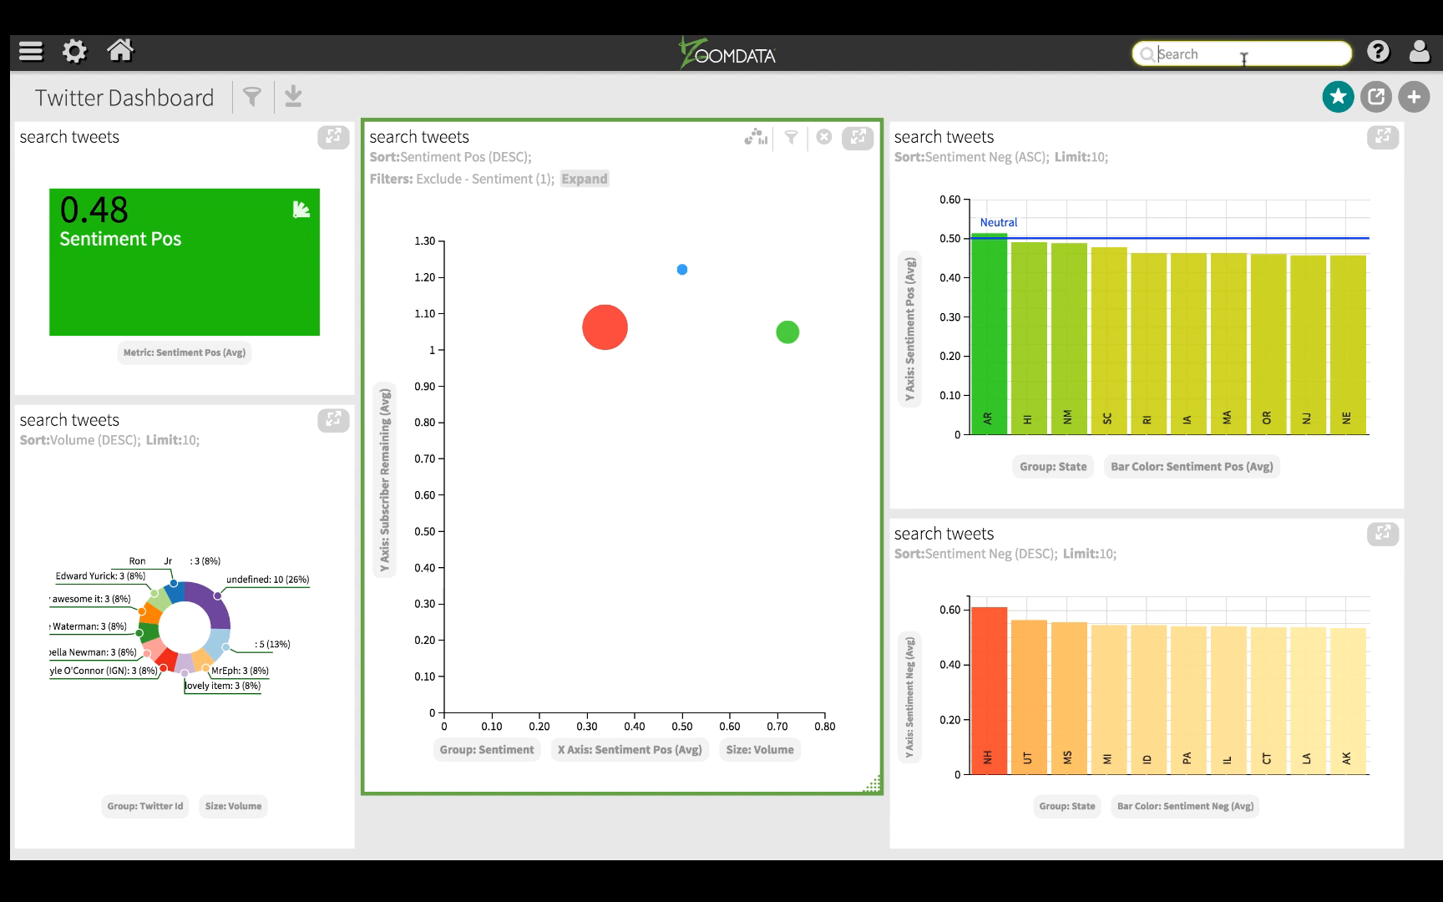
pyautogui.write('service')
pyautogui.press('Return')
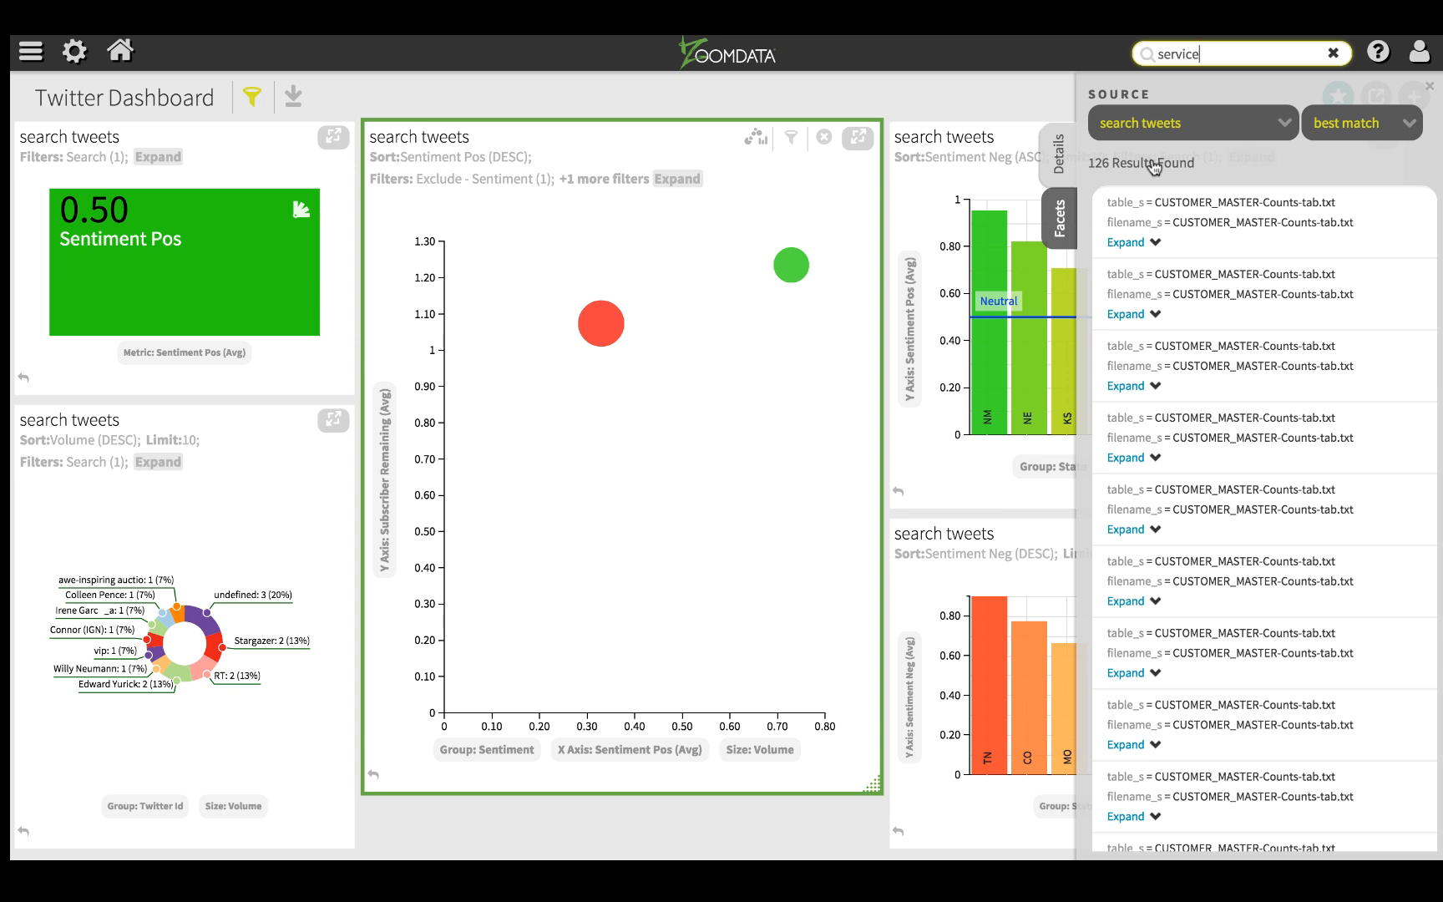
# Step: Expand the first search result to read its tweet text, then narrow the results to the Negative value of the Sentiment facet
pyautogui.click(1134, 241)
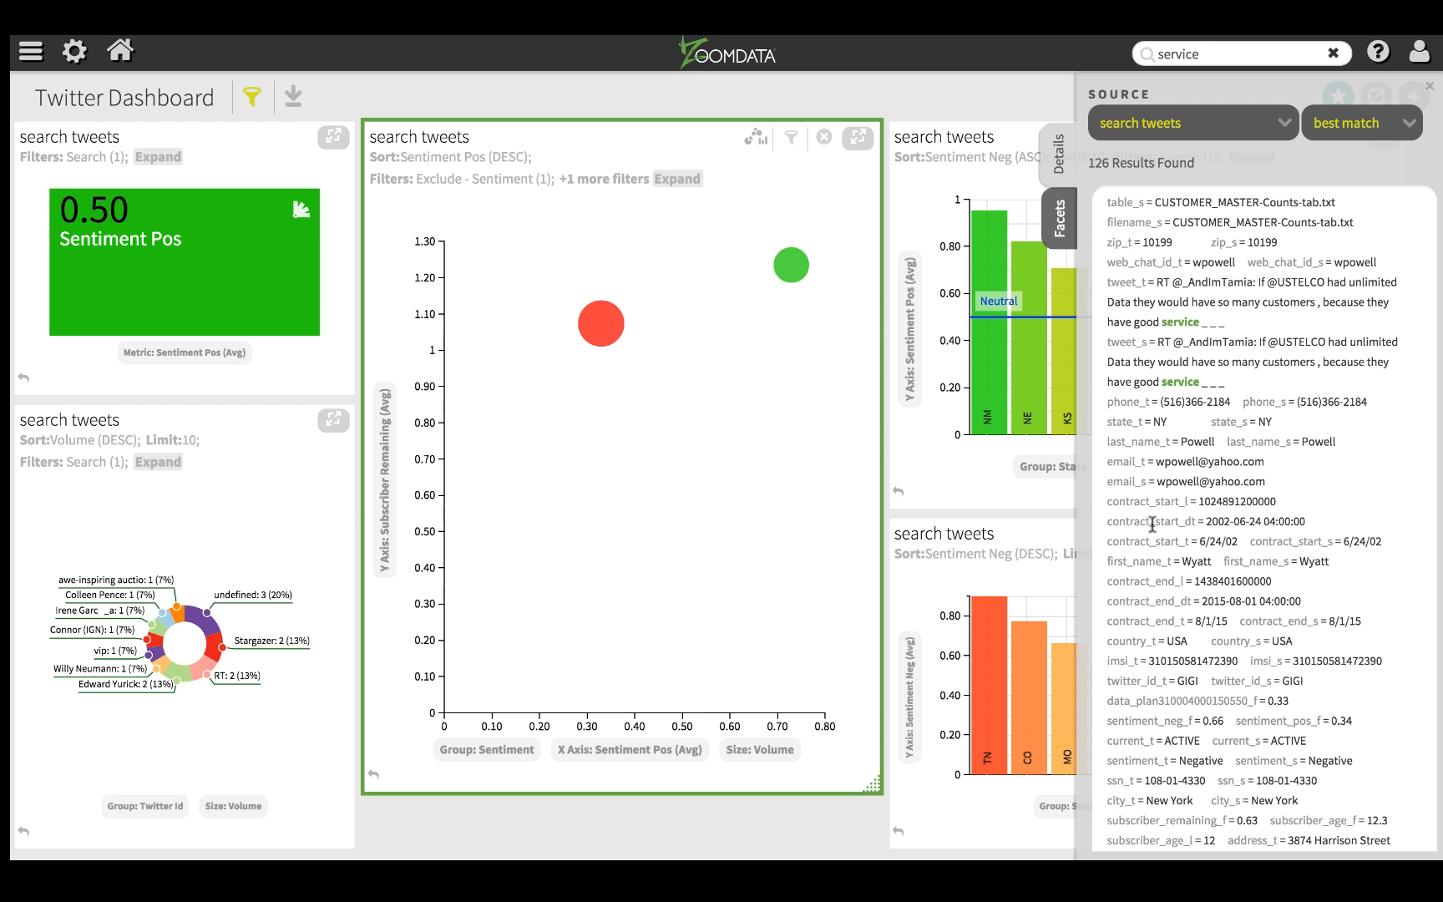
pyautogui.moveTo(1224, 322); pyautogui.dragTo(1257, 282)
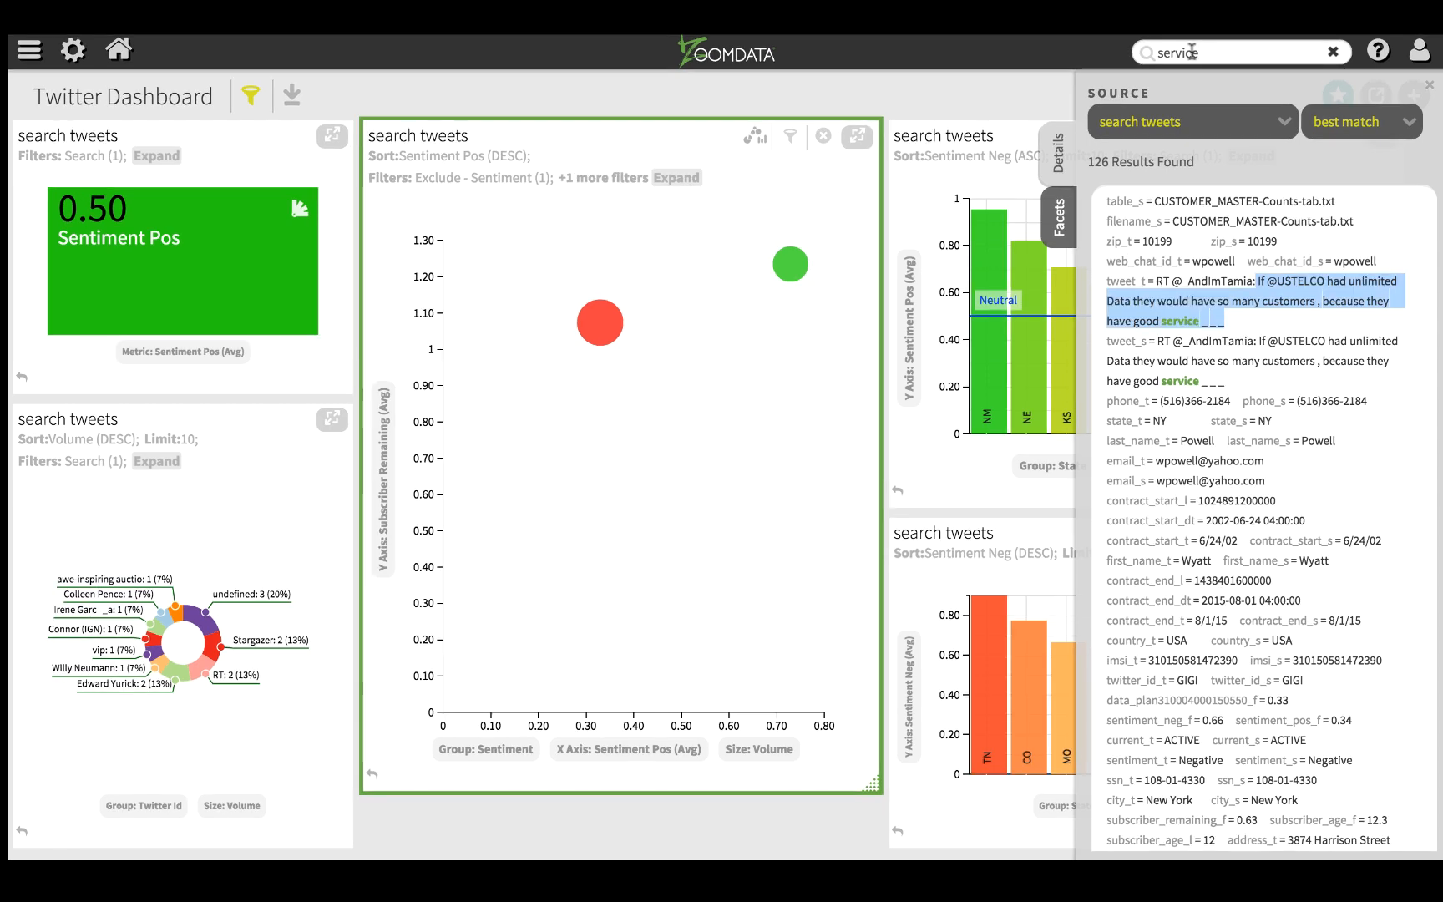
pyautogui.click(1060, 224)
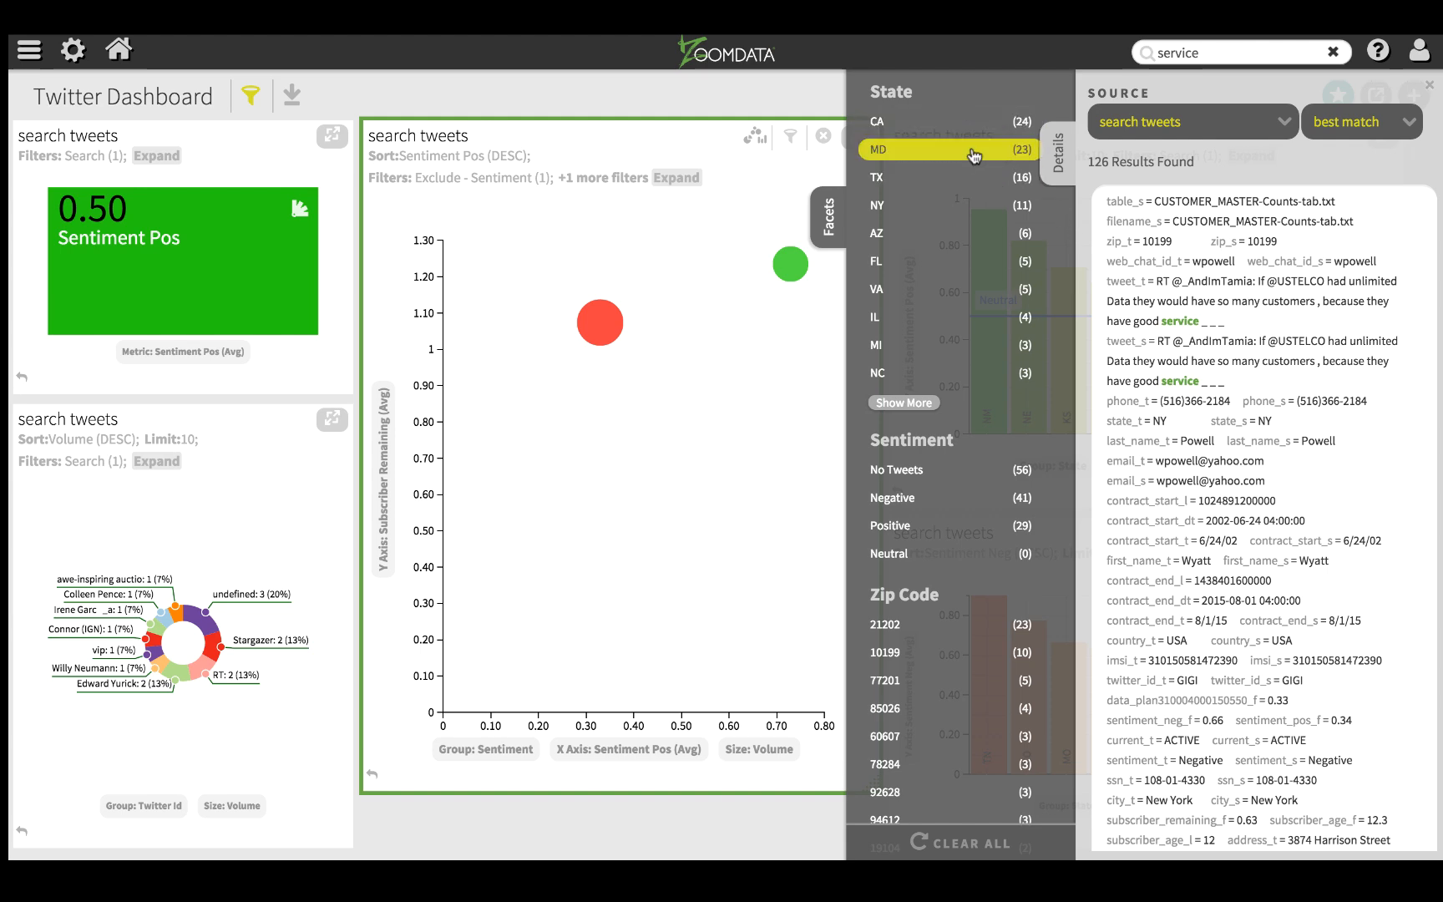
pyautogui.click(1010, 499)
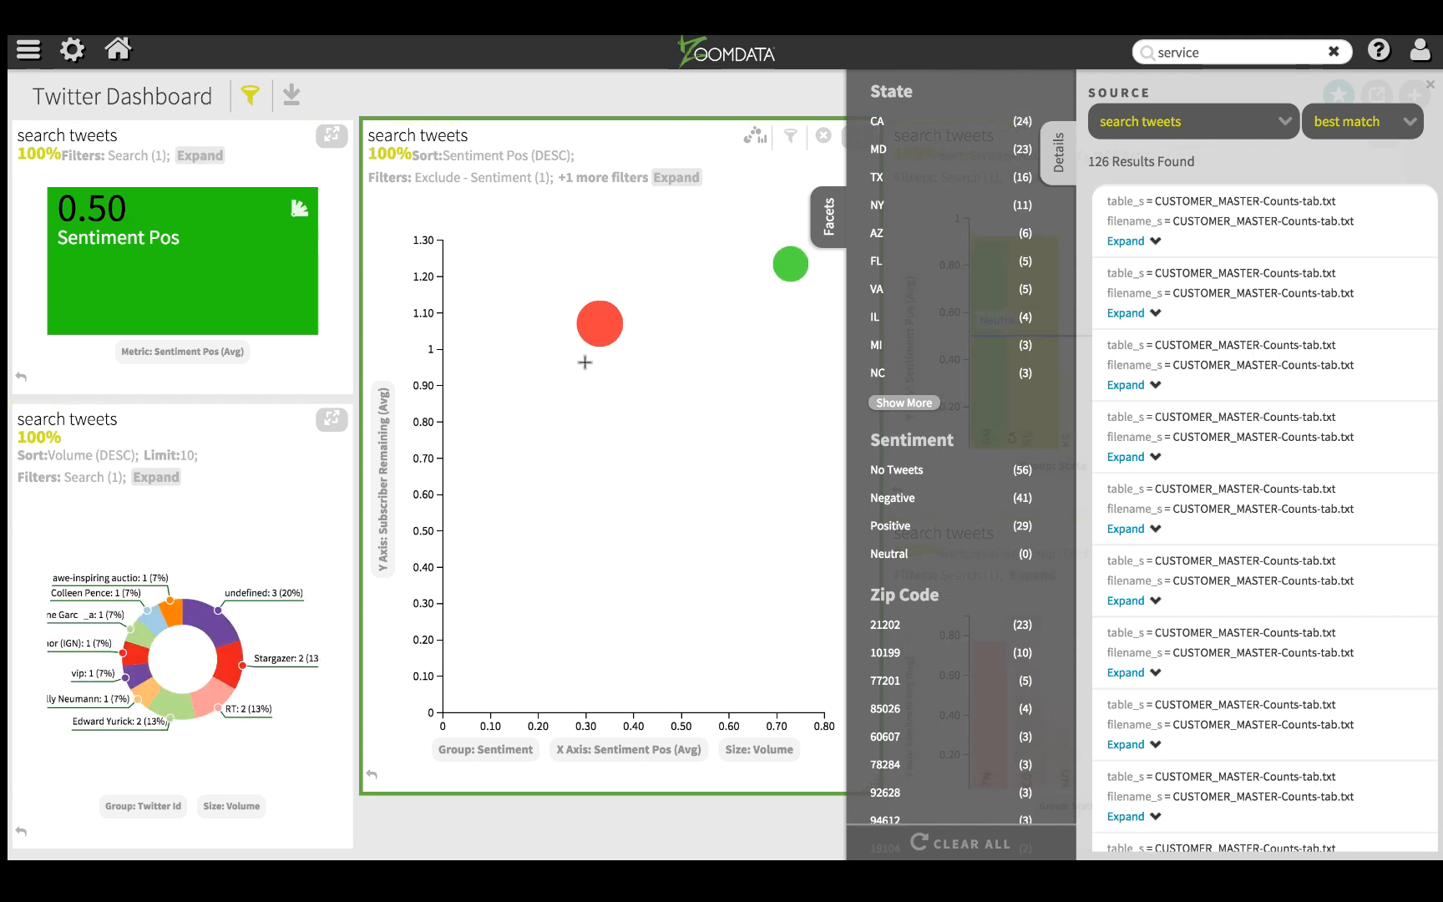
# Step: Filter the "service" search results and dashboard charts to the CA value of the State facet
pyautogui.moveTo(601, 333)
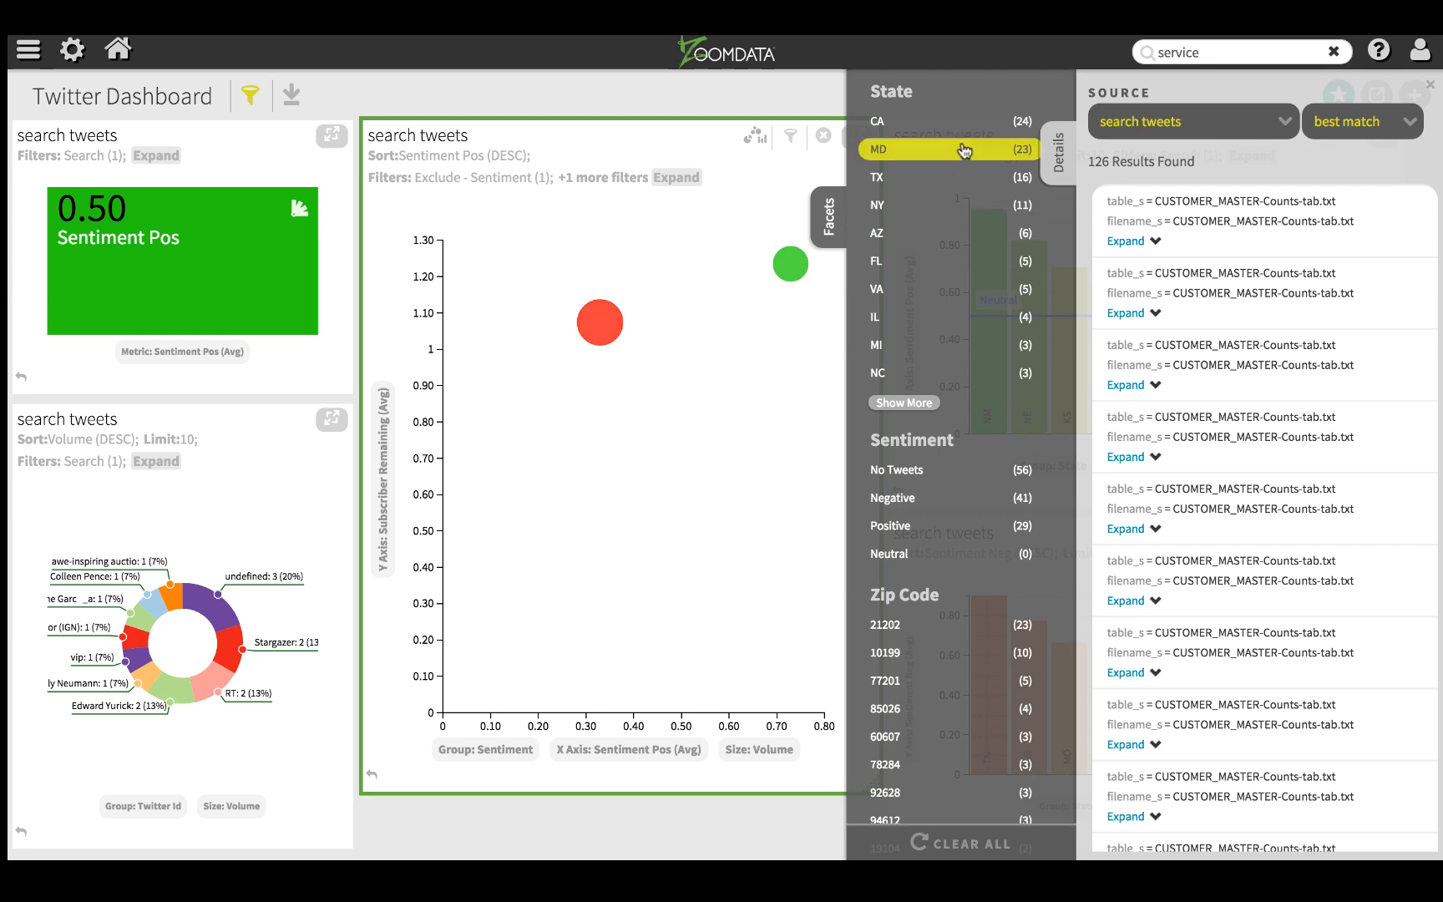
pyautogui.click(924, 124)
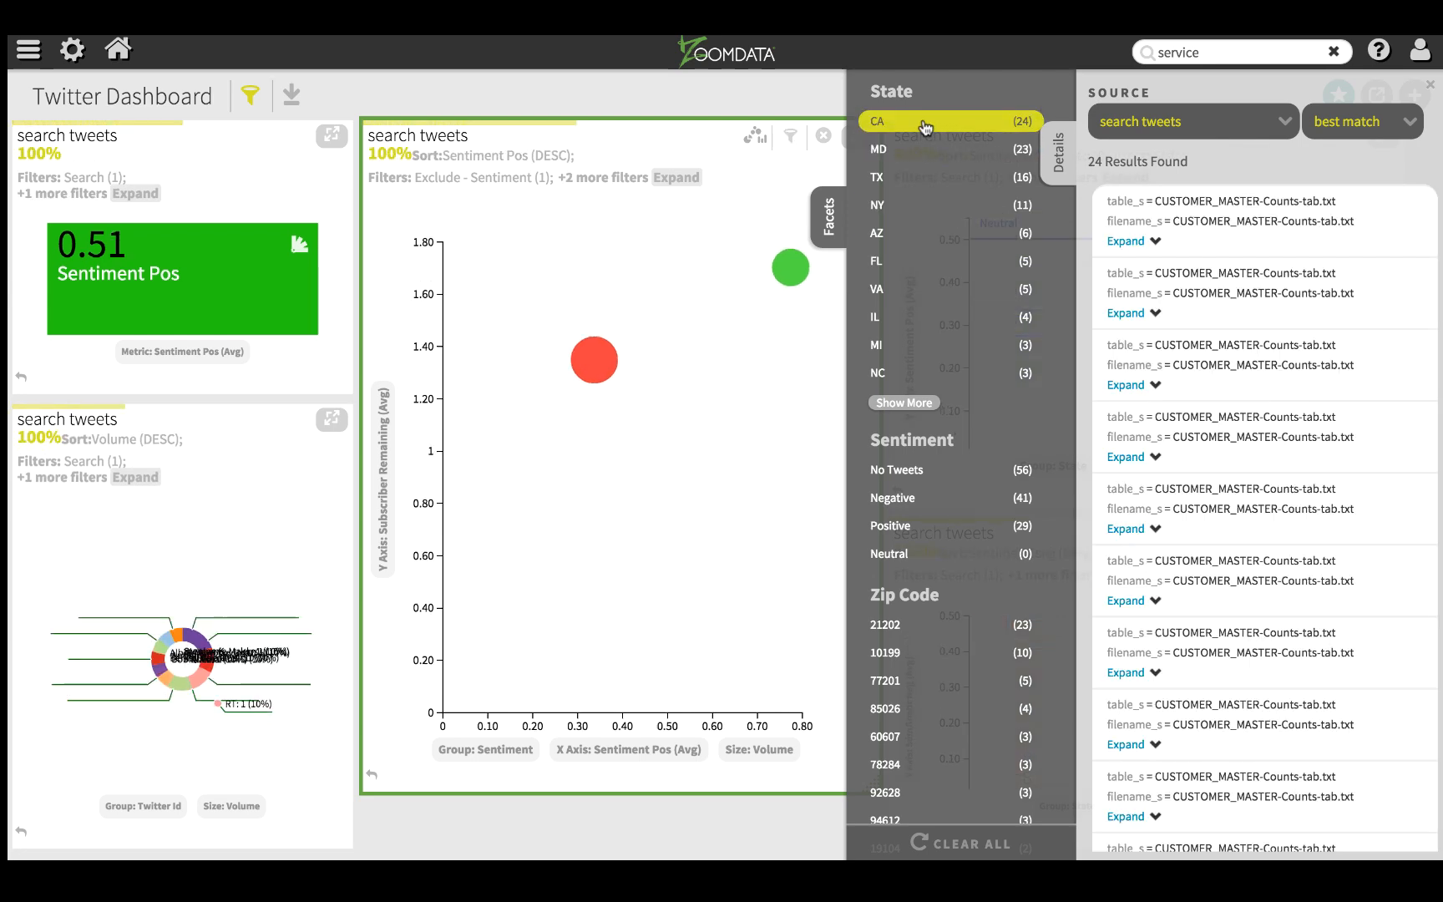
pyautogui.moveTo(588, 520)
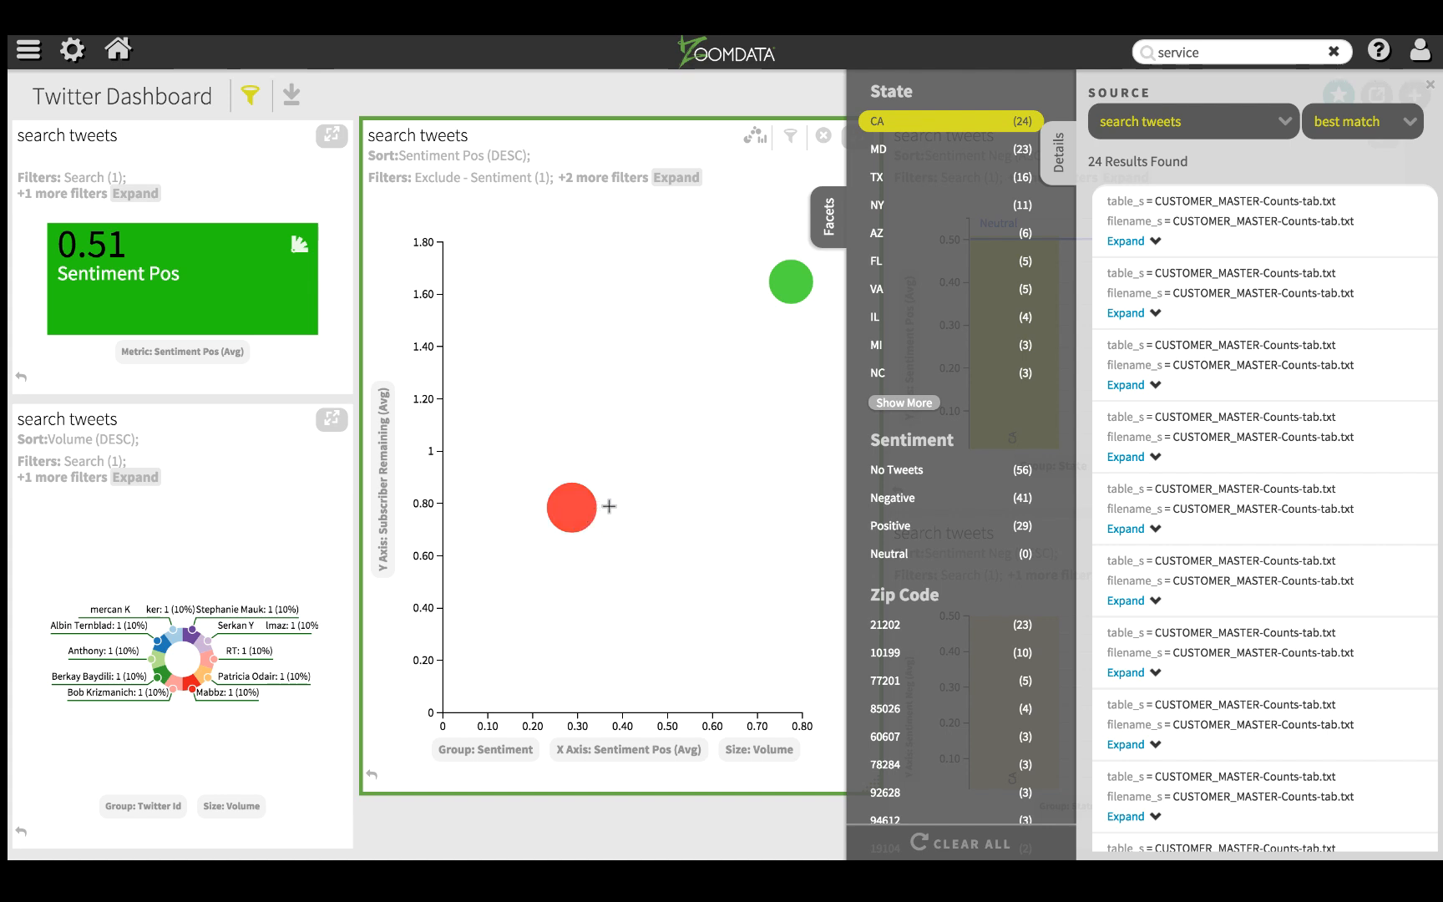
# Step: Close the facets and search results, and examine the Negative bubble's details in the sentiment scatter chart
pyautogui.click(826, 232)
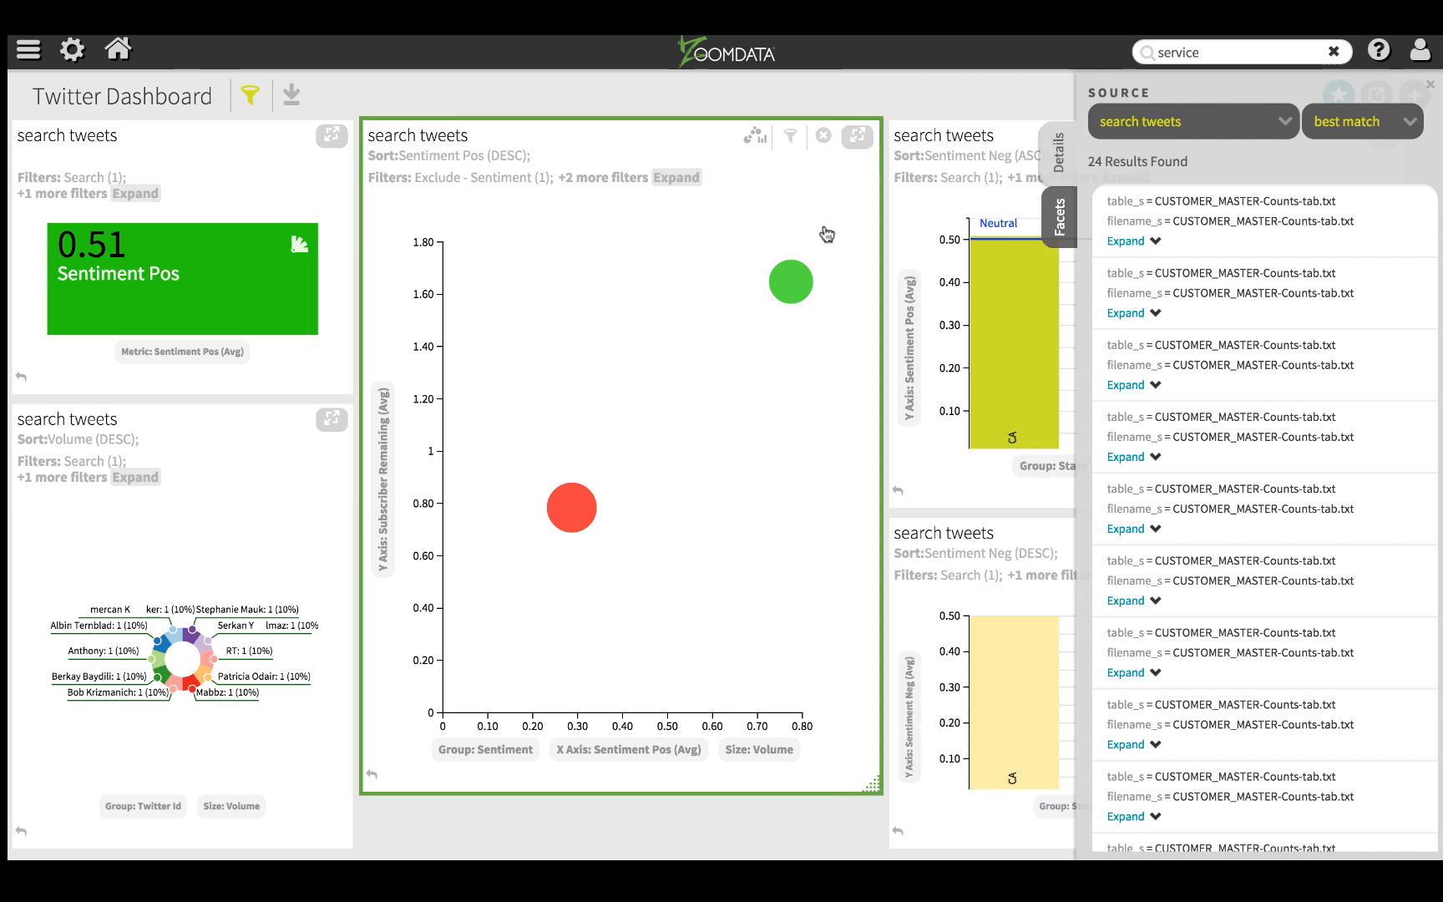
pyautogui.click(1432, 86)
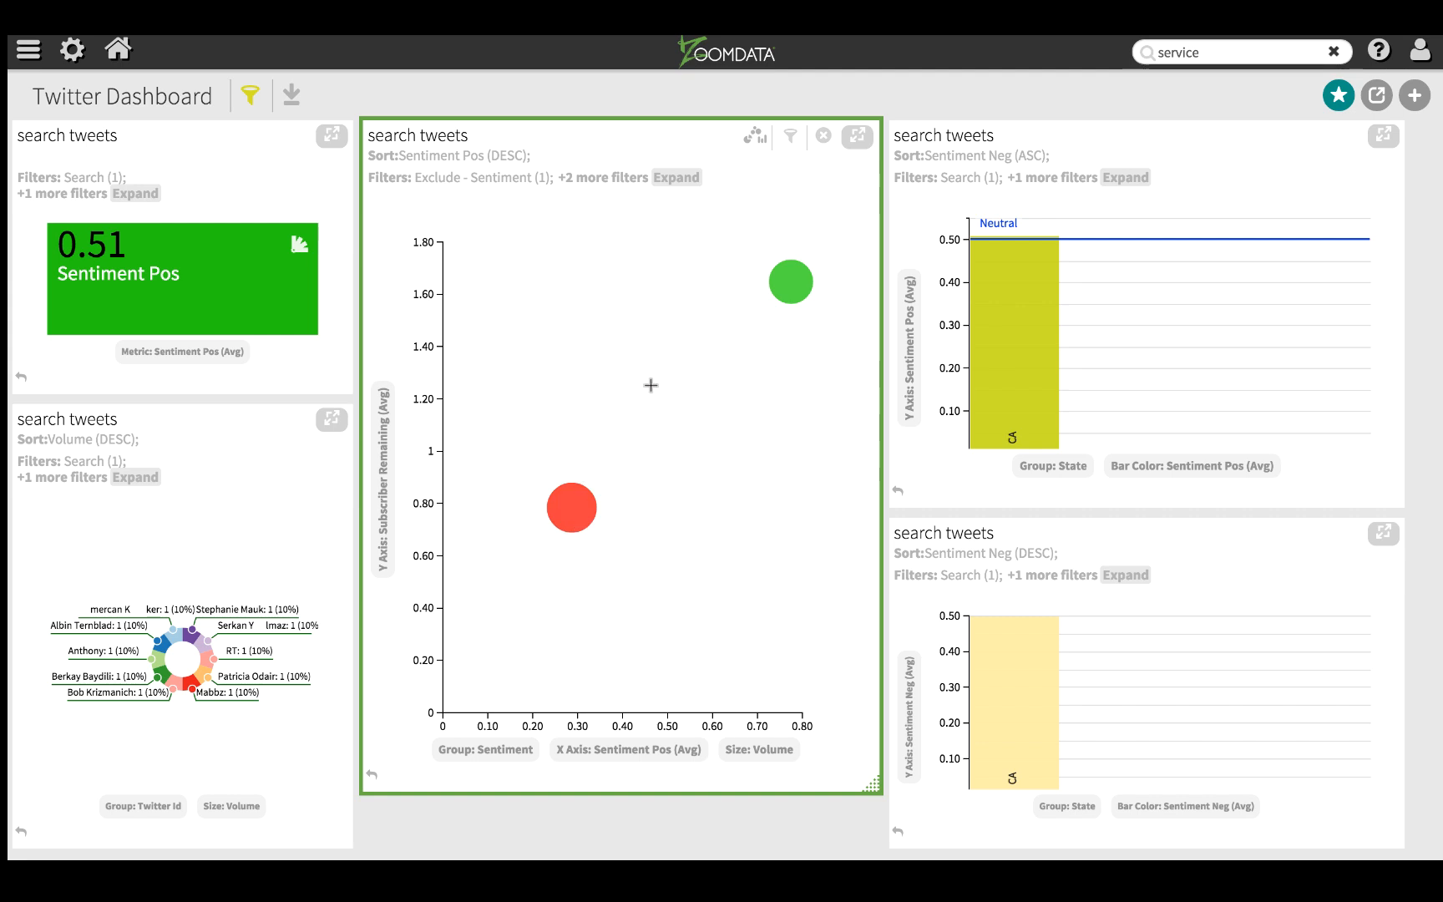
pyautogui.click(567, 511)
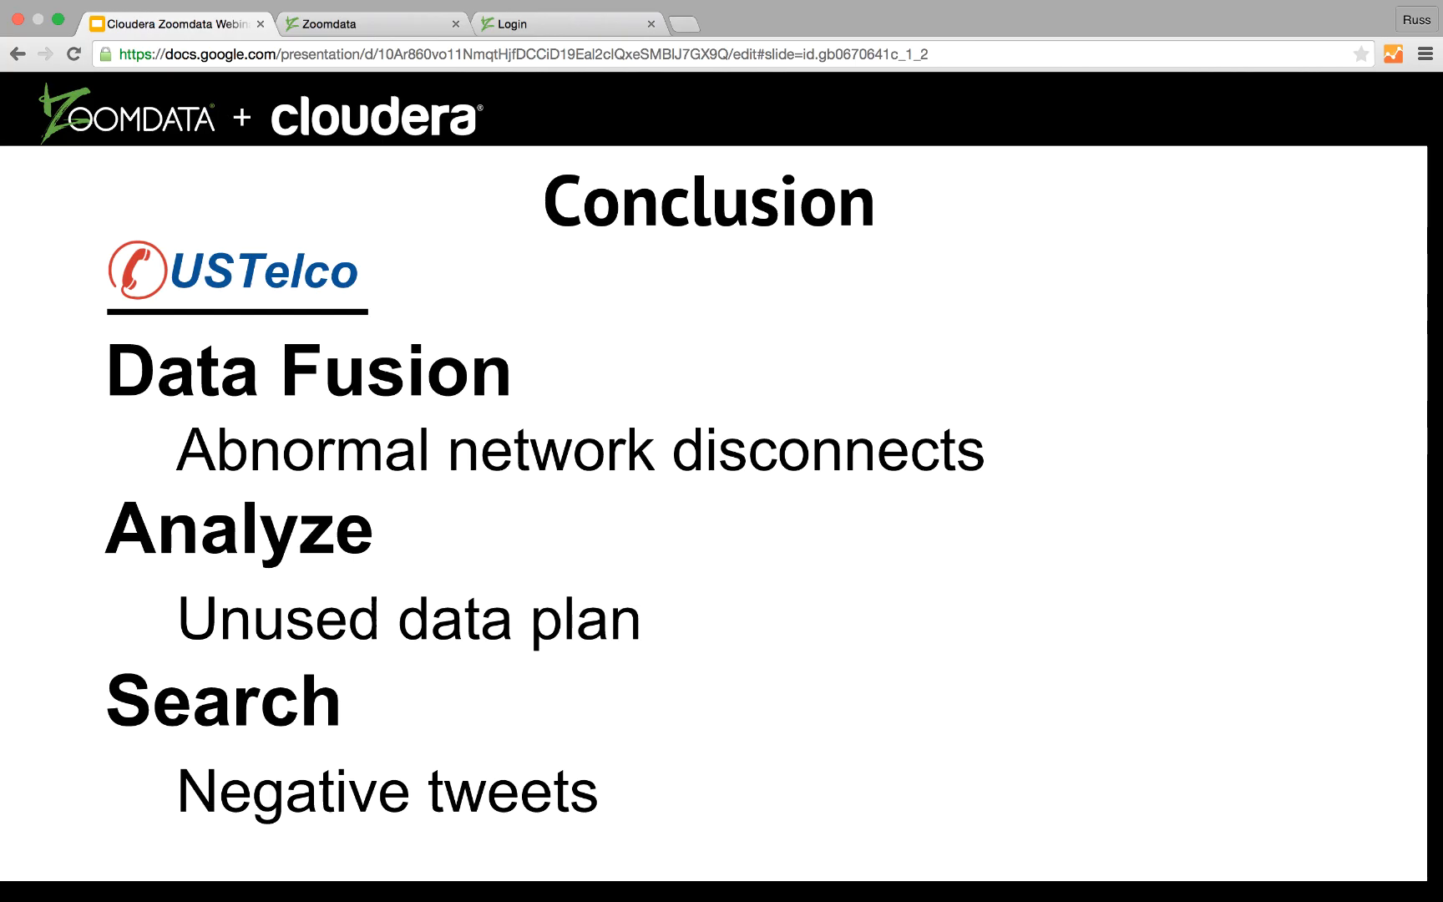